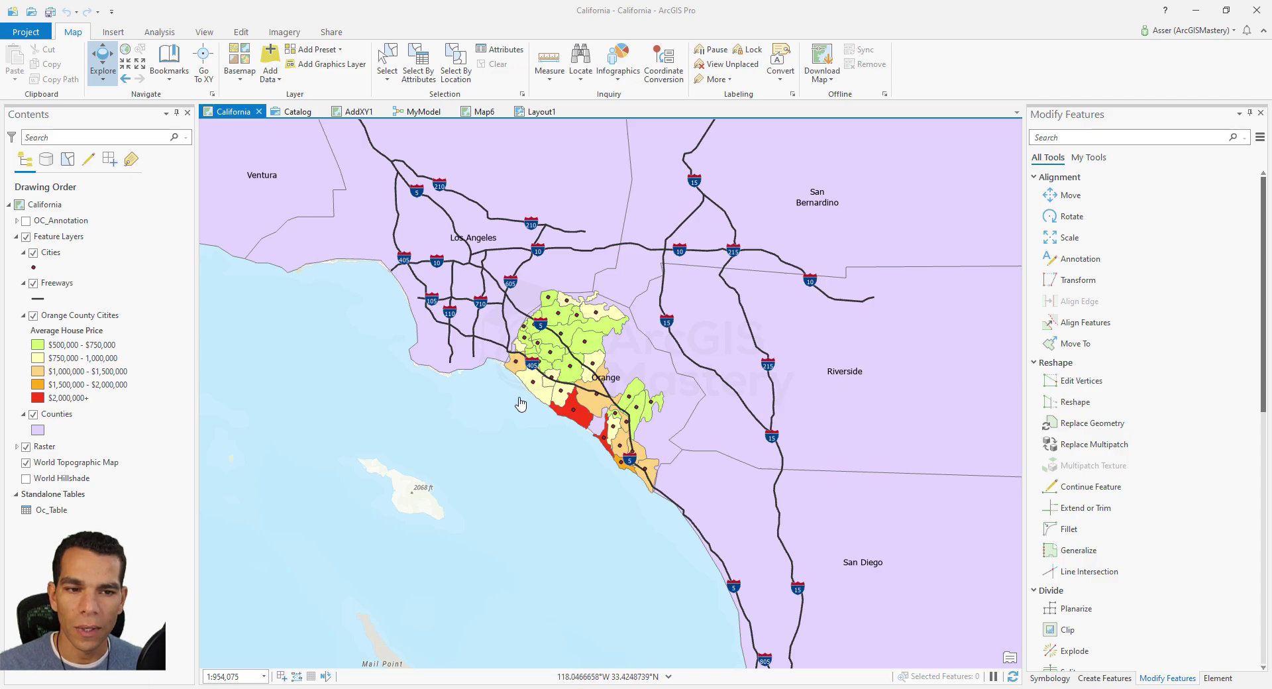
- In the project catalog, go through the California folder and California.gdb and open the CaliforniaDS feature dataset
left_click(301, 112)
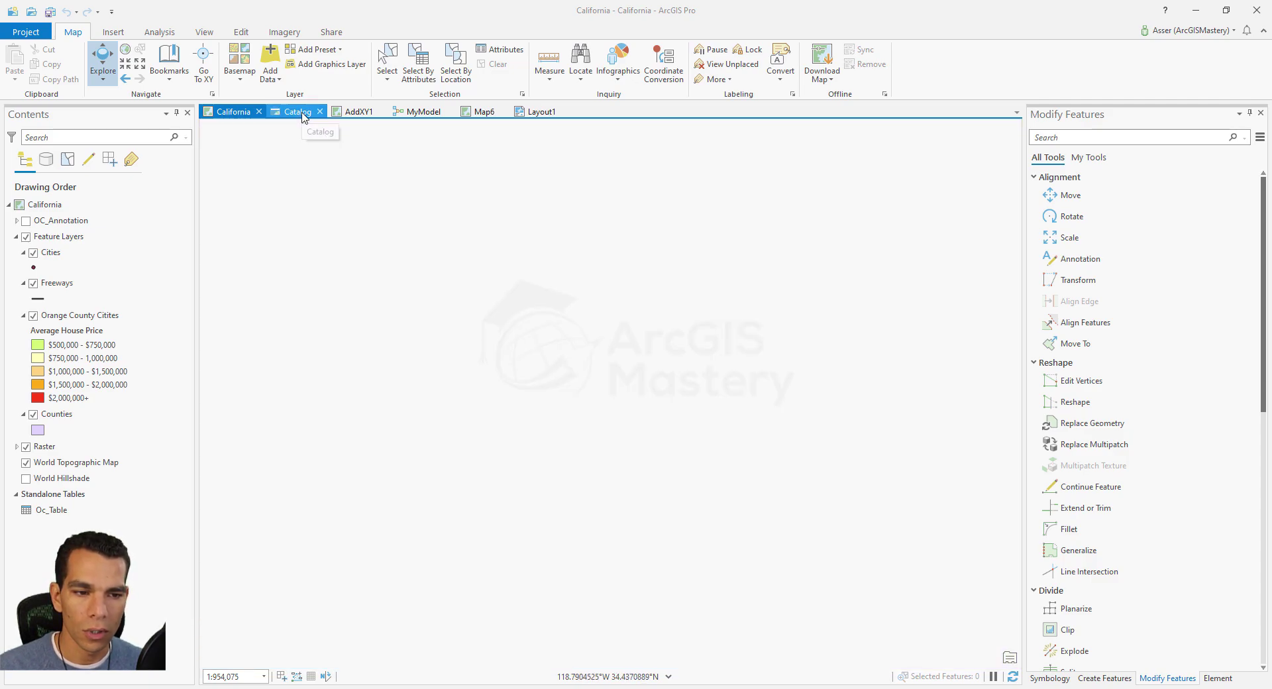
double_click(238, 264)
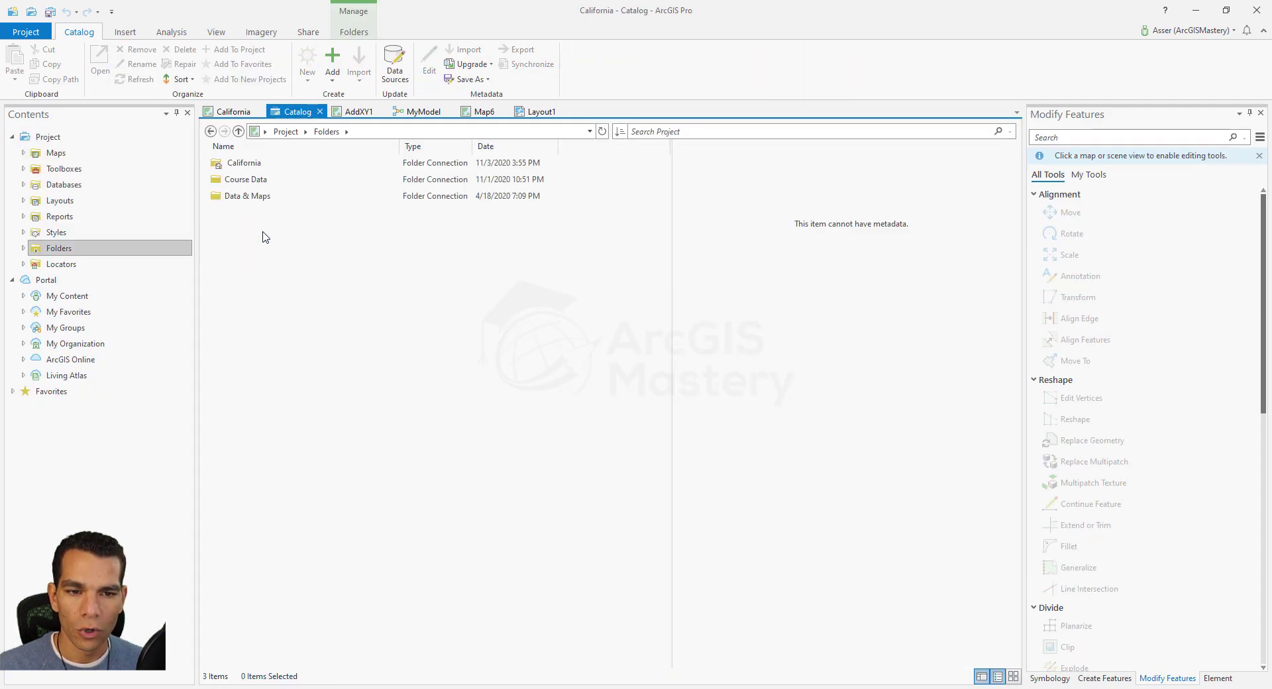
double_click(255, 164)
double_click(253, 212)
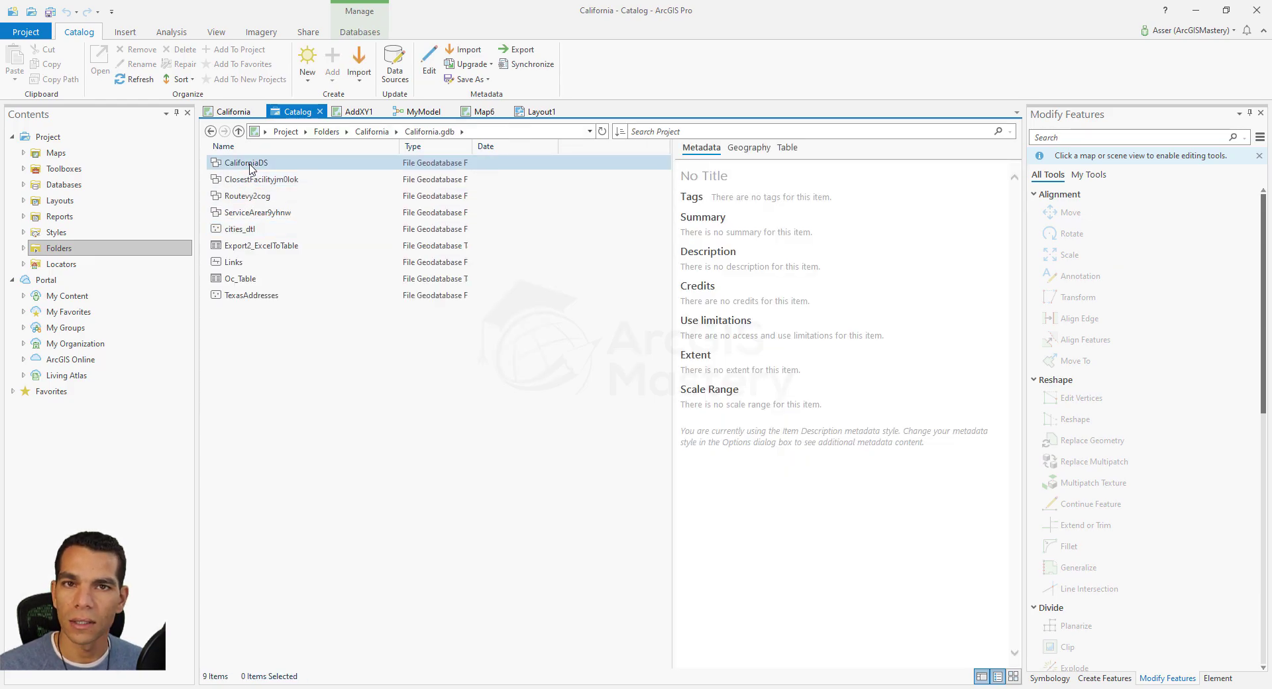
double_click(250, 169)
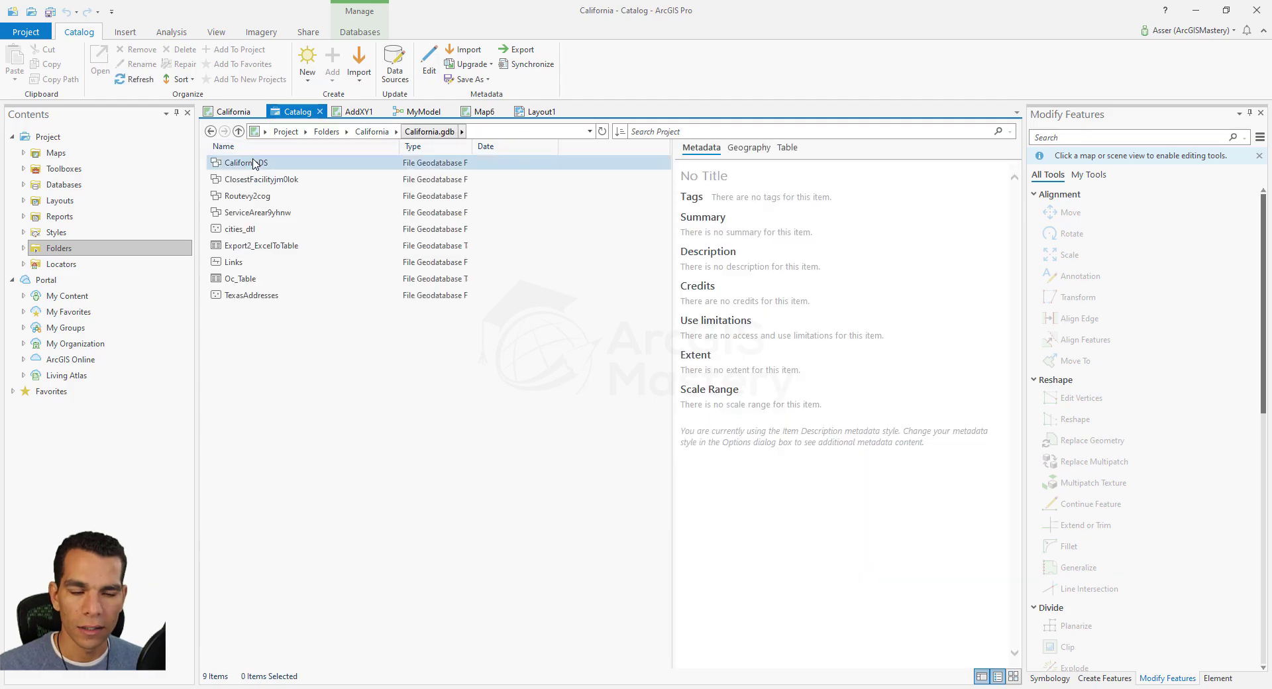
- Compare which new item types can be created in the CaliforniaDS dataset, the California folder and the California.gdb geodatabase
right_click(286, 335)
mouse_move(357, 406)
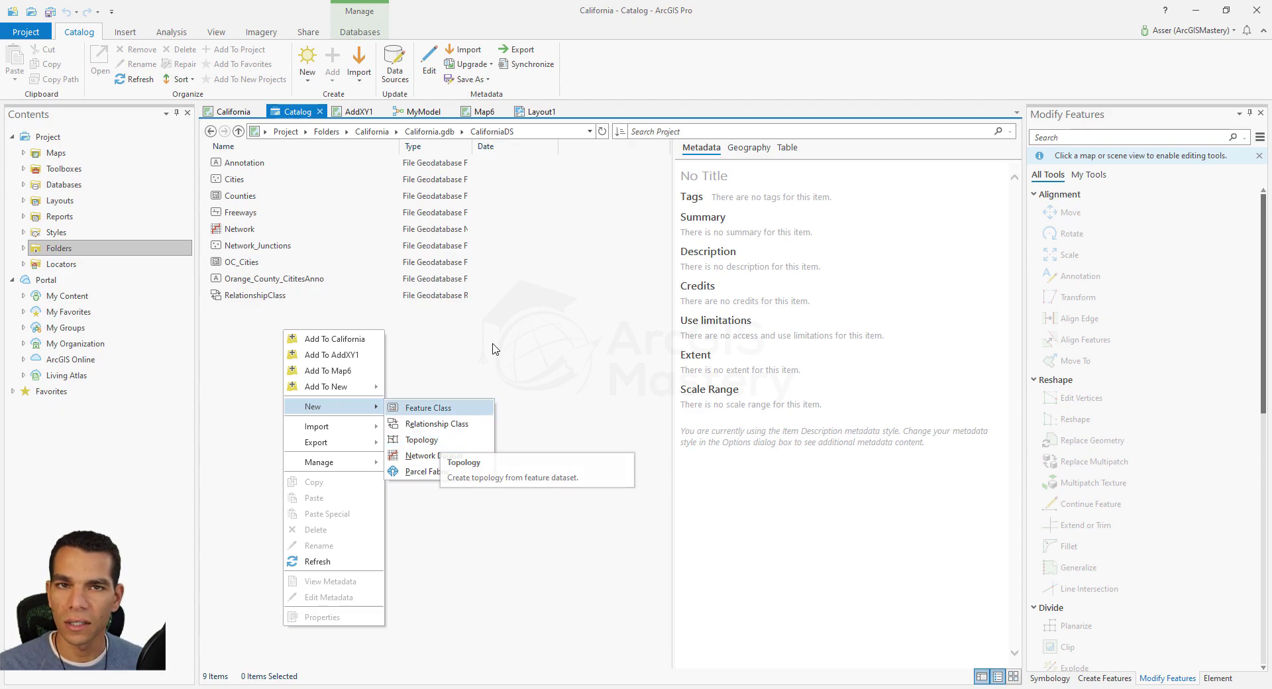
left_click(371, 133)
left_click(372, 132)
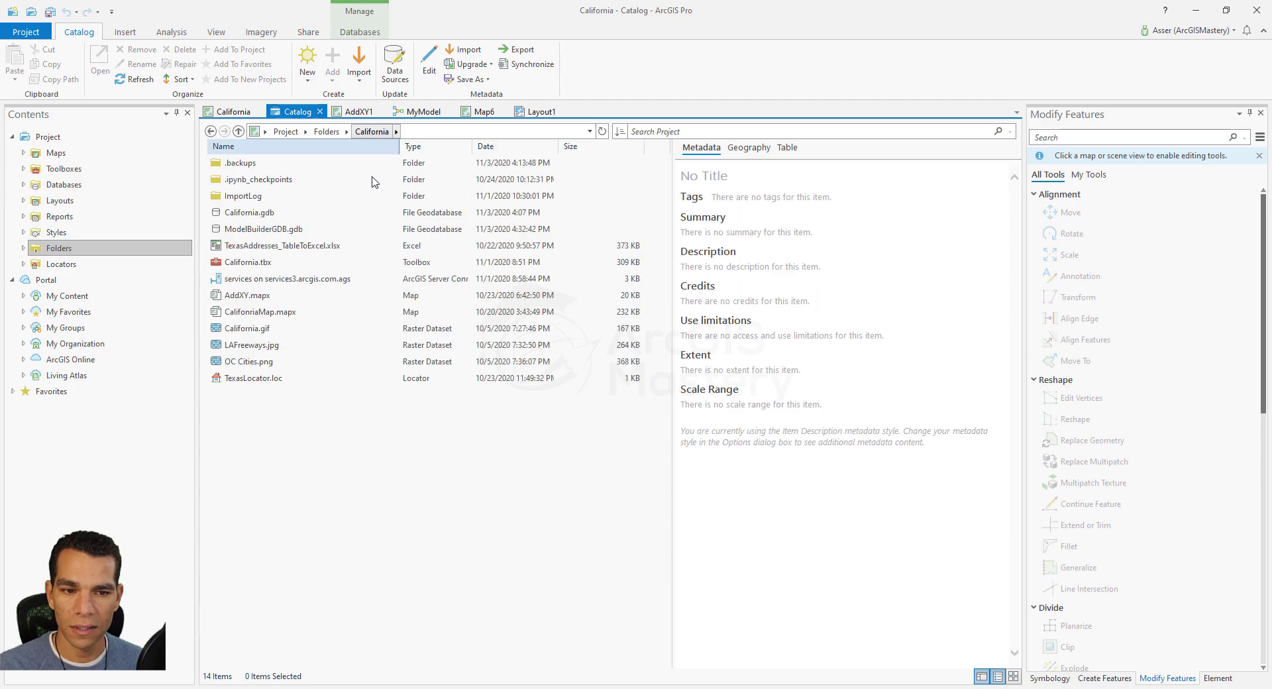
right_click(293, 414)
mouse_move(375, 430)
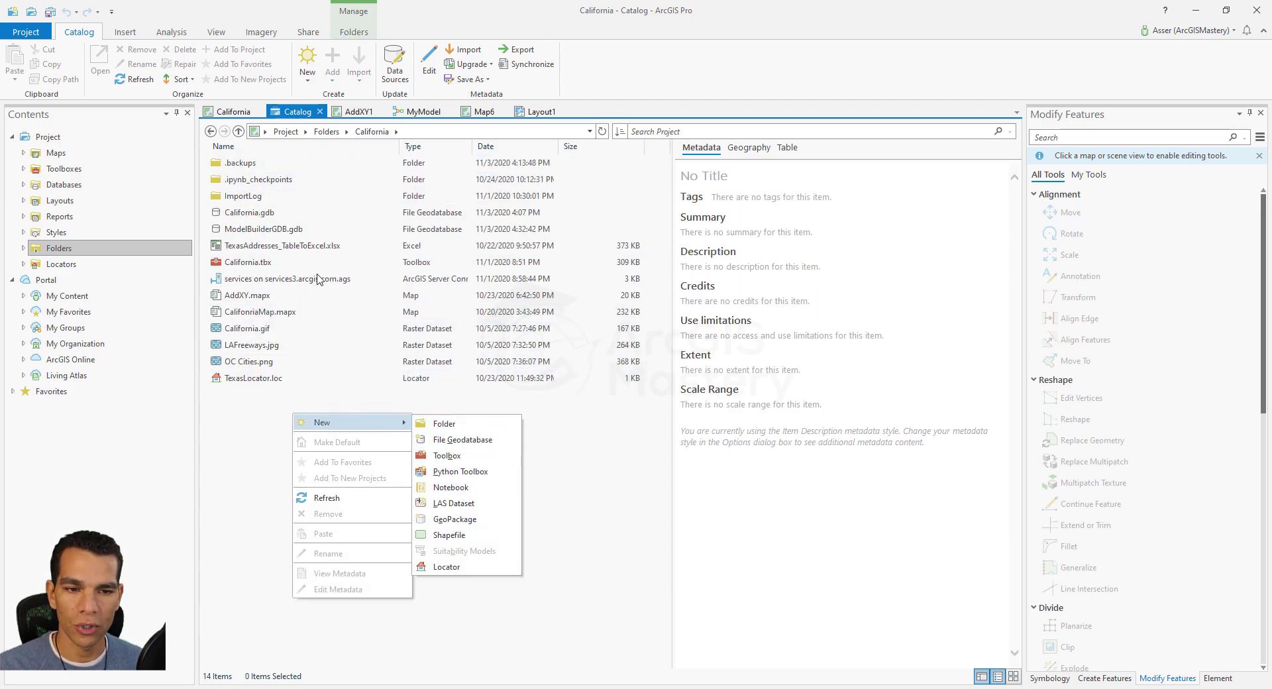
left_click(253, 216)
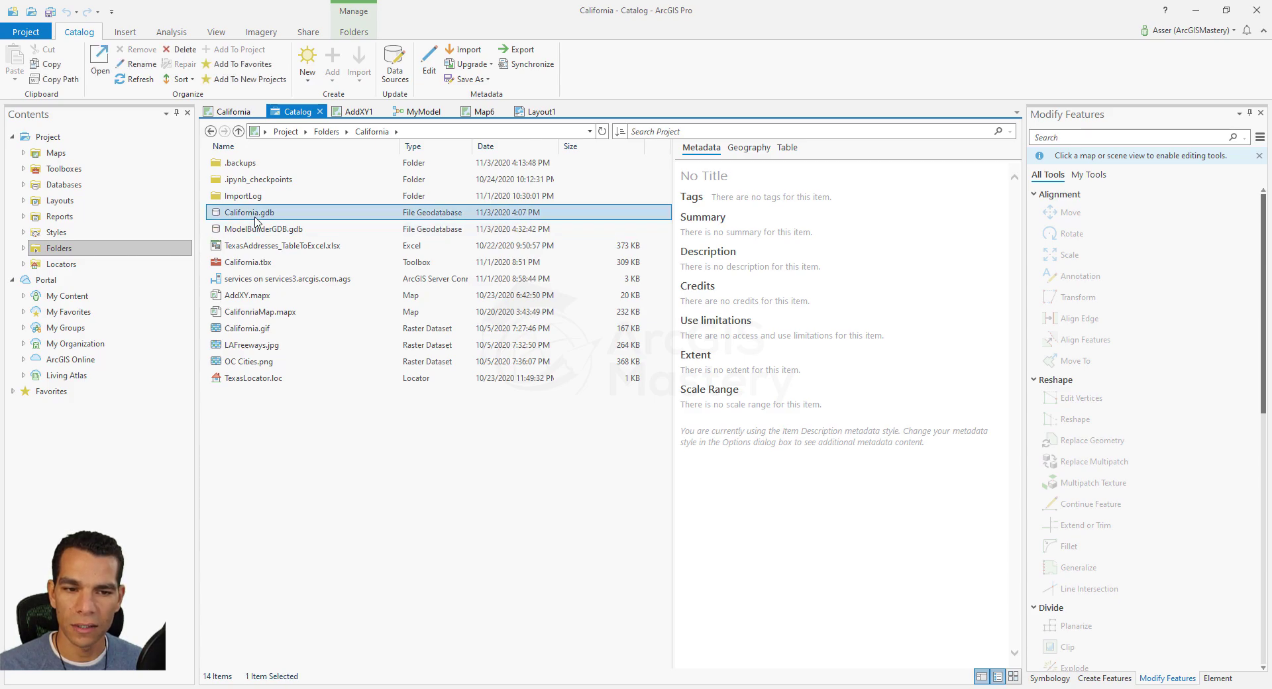
double_click(254, 217)
right_click(281, 353)
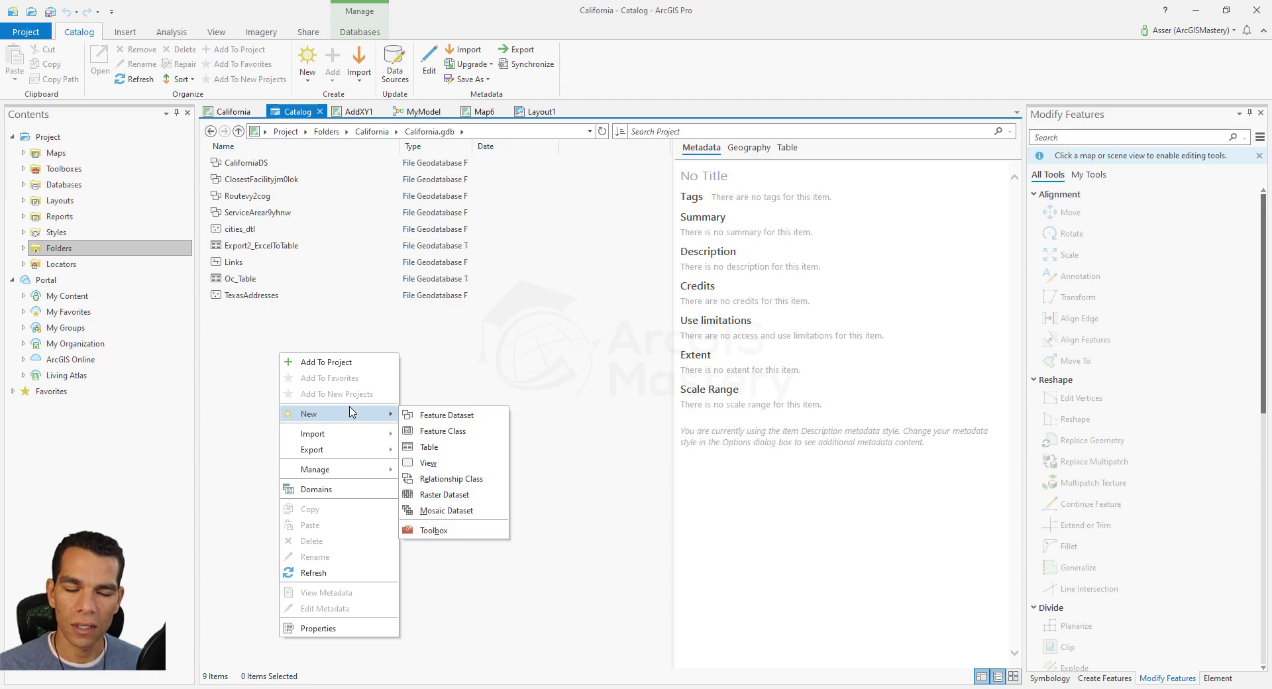
- Open the CaliforniaDS feature dataset from California.gdb and start creating a new topology in it
left_click(244, 166)
double_click(244, 166)
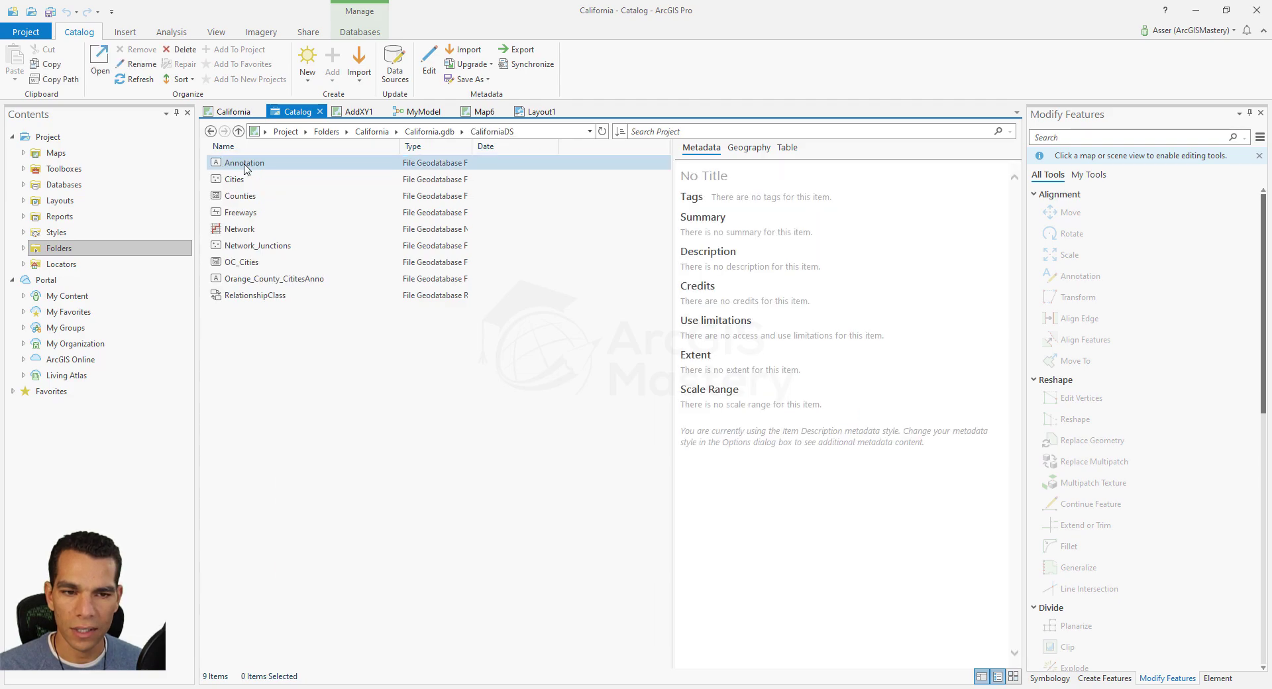
right_click(271, 345)
mouse_move(312, 420)
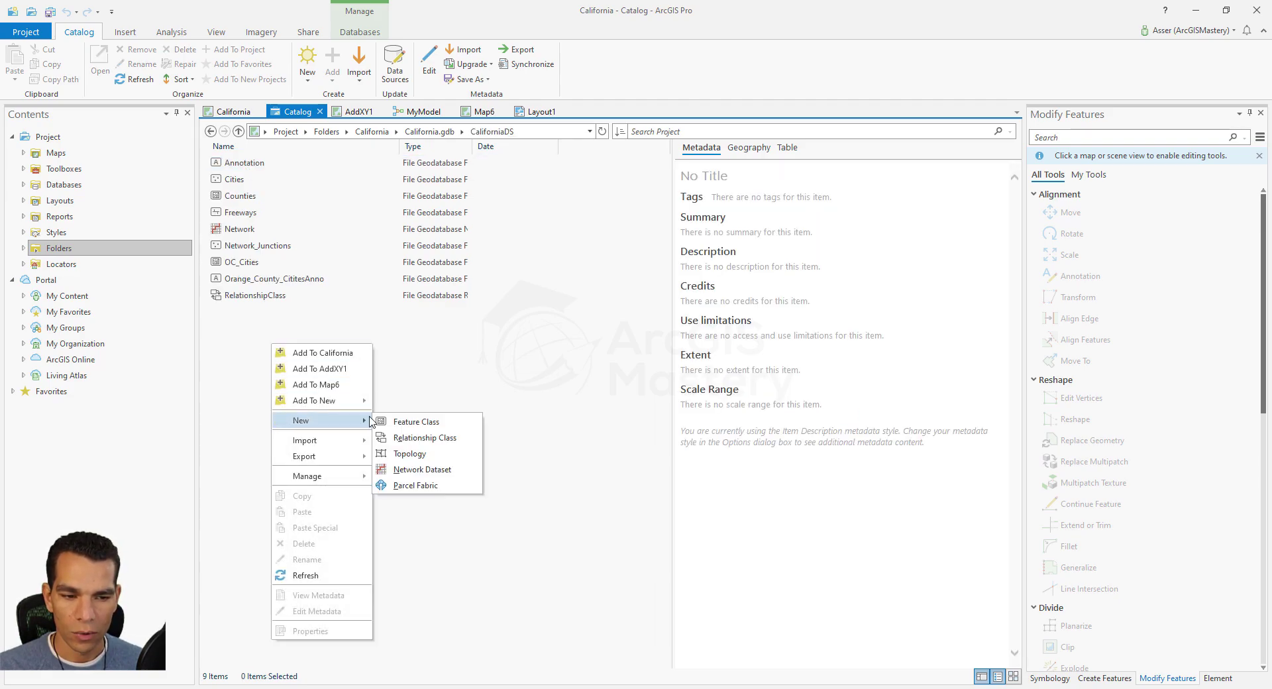
left_click(409, 454)
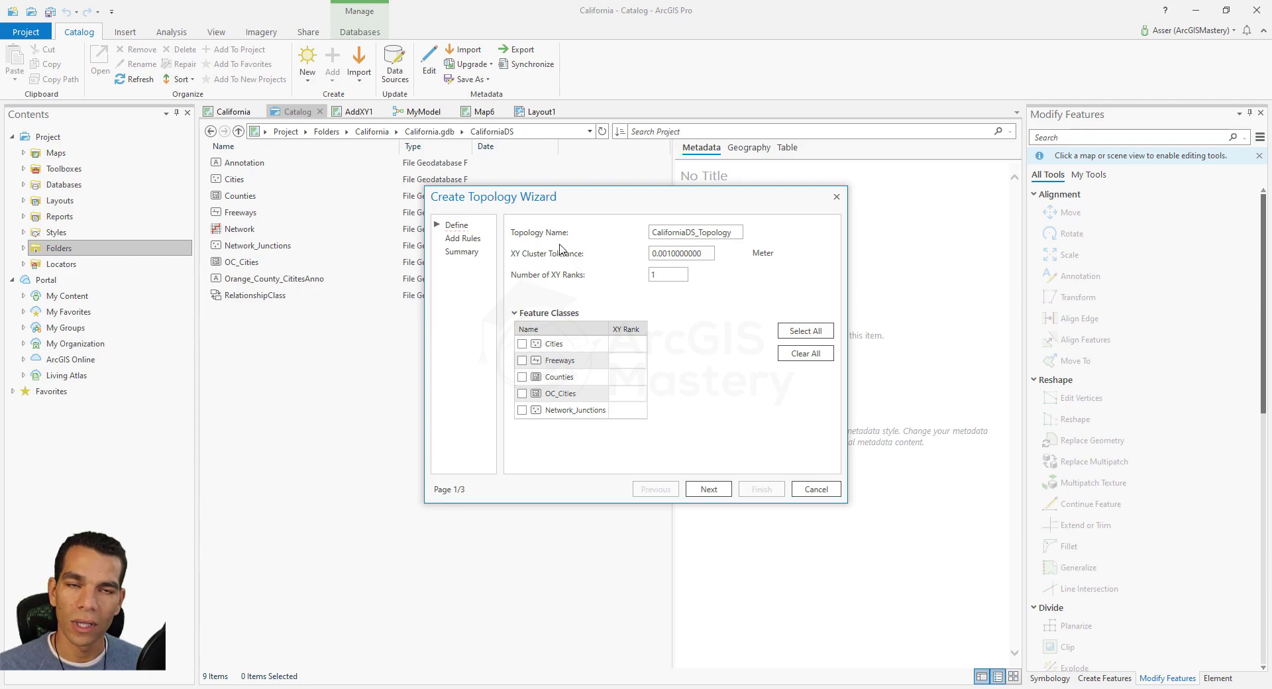
- Include the Cities, Freeways, Counties and OC_Cities feature classes in the topology and proceed to the rules page
left_click(522, 344)
left_click(522, 360)
left_click(522, 377)
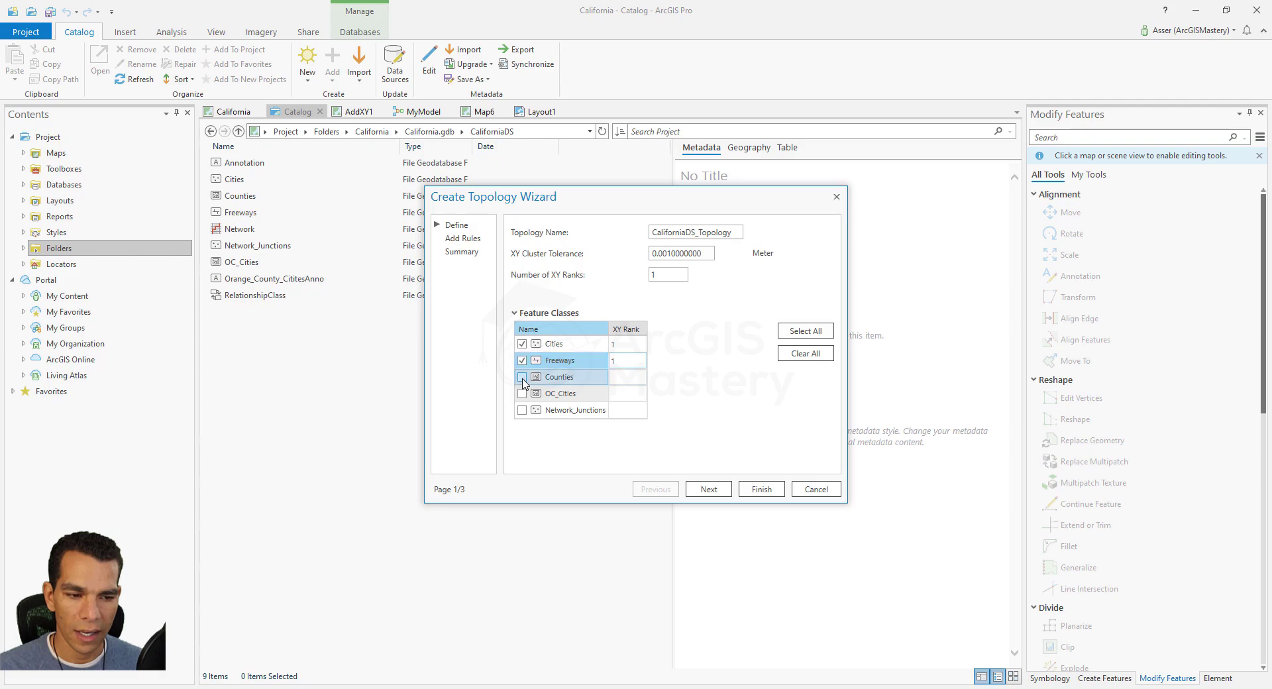
left_click(522, 394)
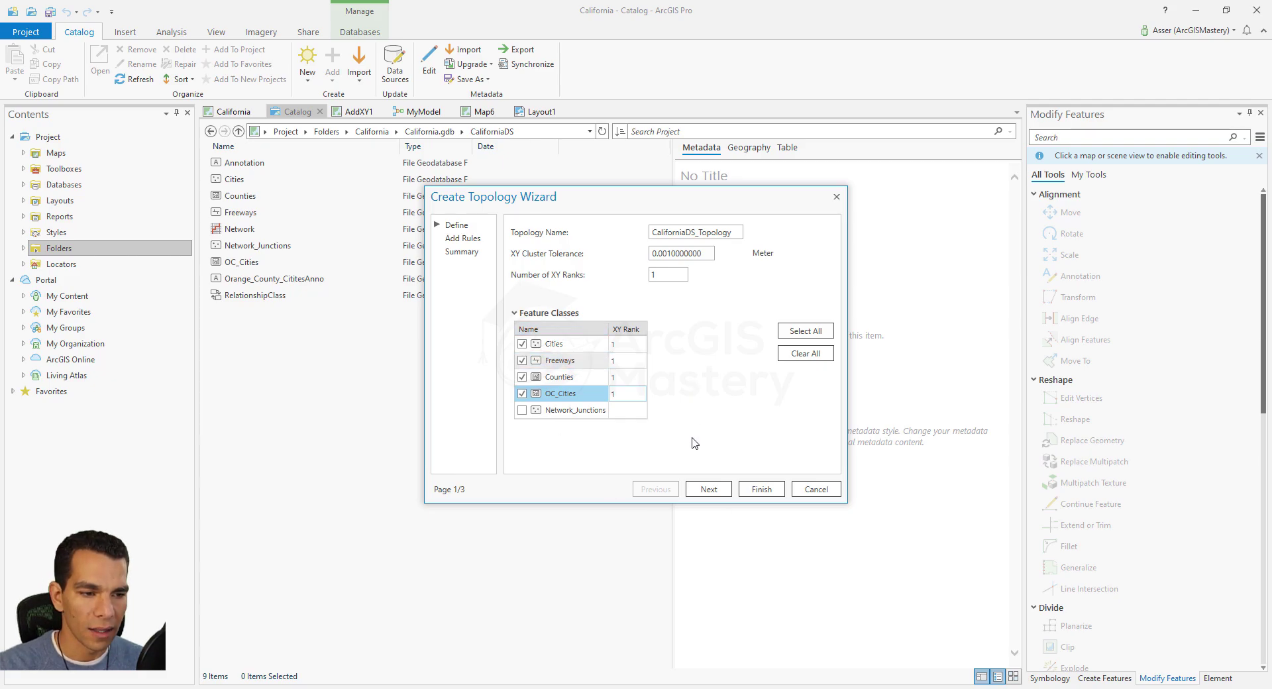
left_click(707, 487)
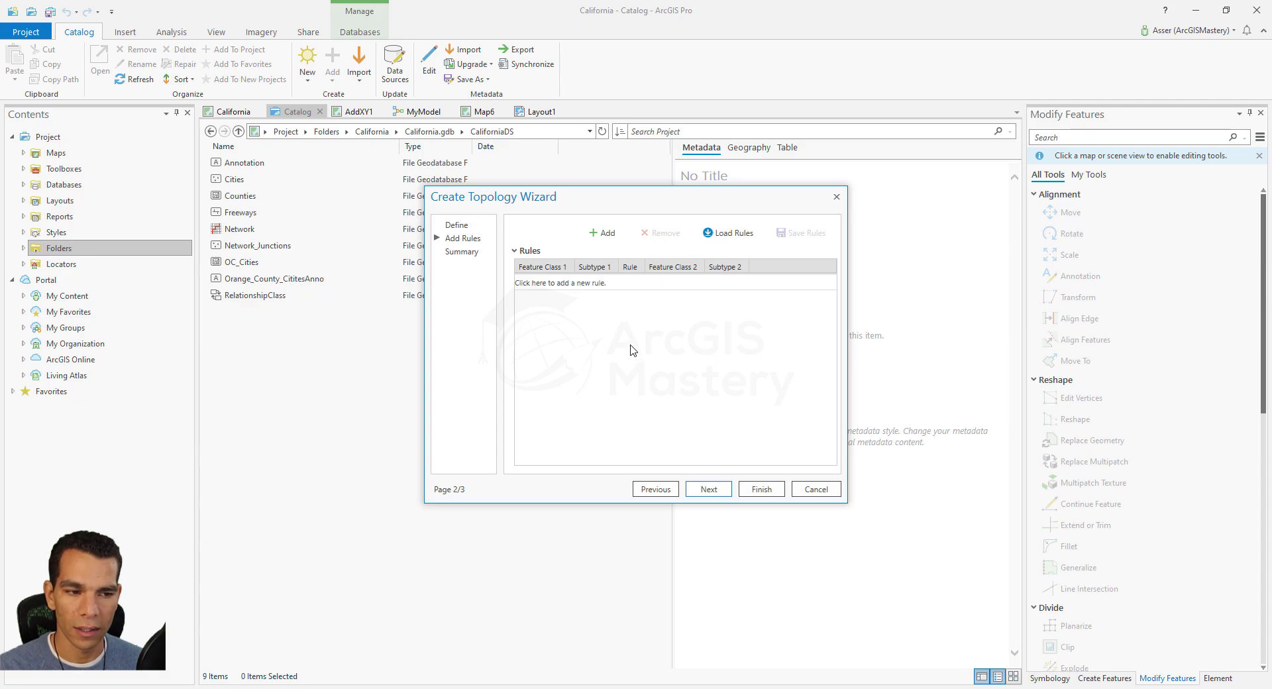
- Add a topology rule for Freeways using Must Not Intersect (Line)
left_click(603, 233)
left_click(566, 283)
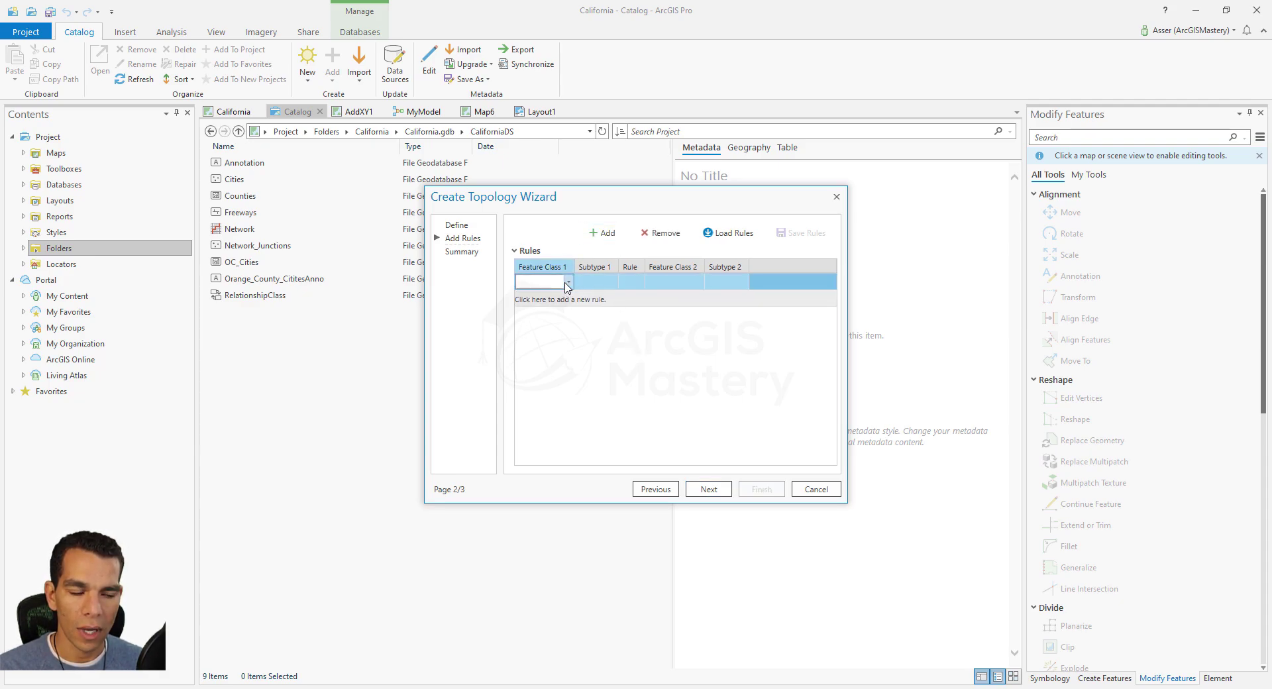
left_click(567, 283)
left_click(540, 311)
left_click(635, 282)
left_click(640, 283)
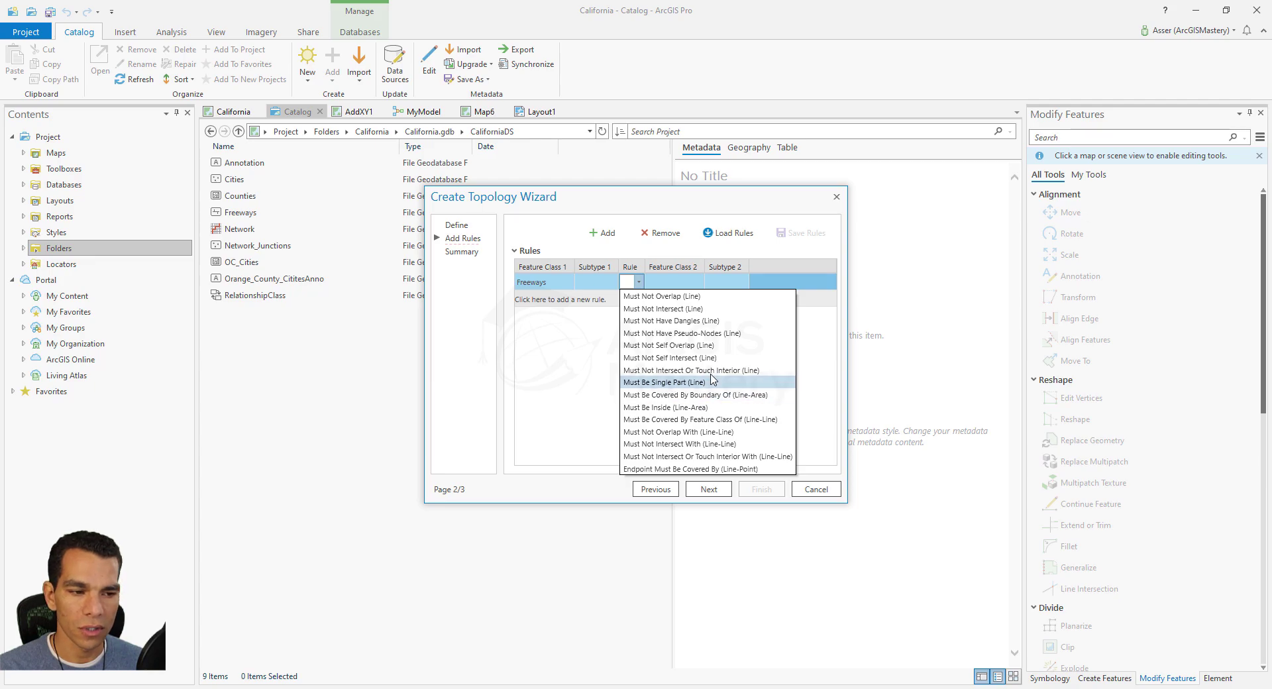
left_click(662, 308)
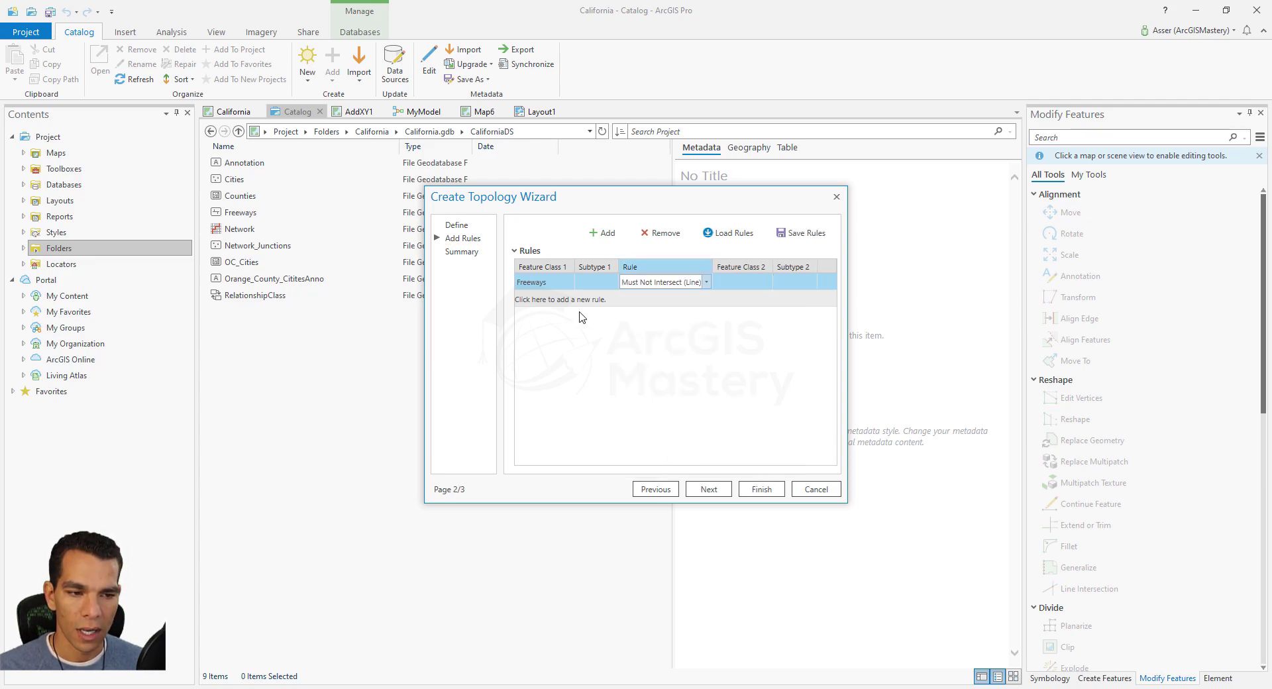
- Add a second topology rule for Freeways using Must Not Overlap (Line)
left_click(601, 233)
left_click(567, 301)
left_click(568, 296)
left_click(566, 329)
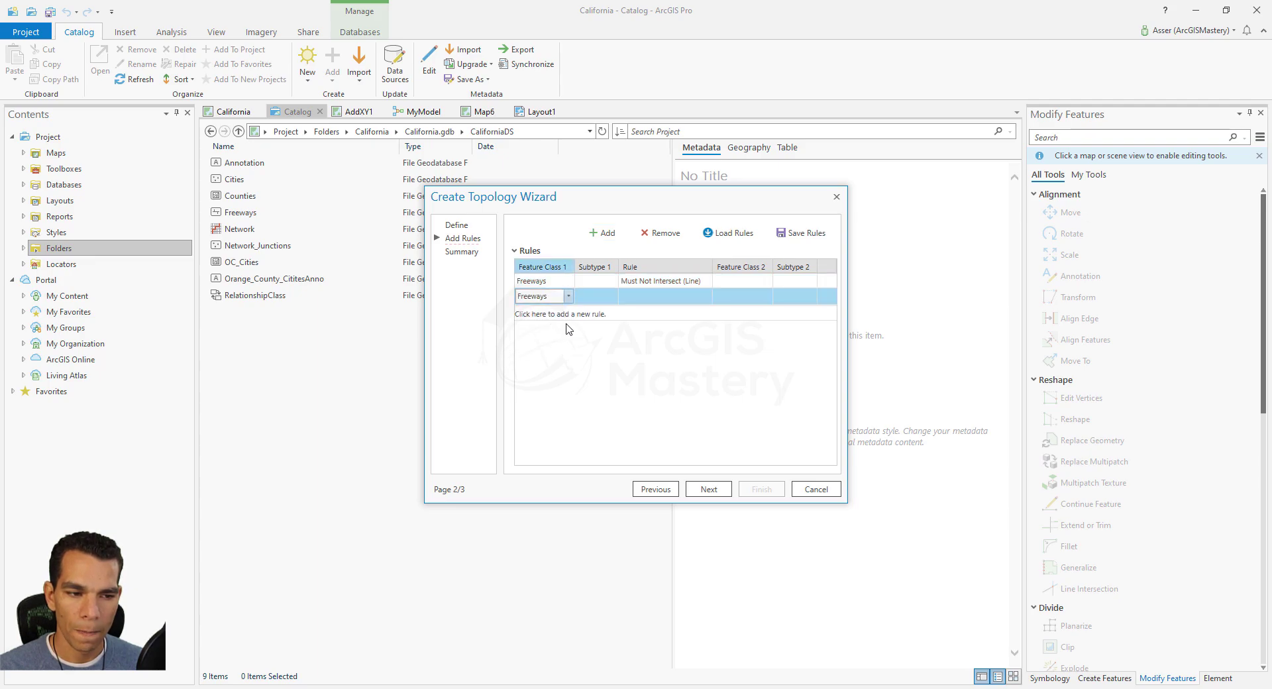
left_click(669, 297)
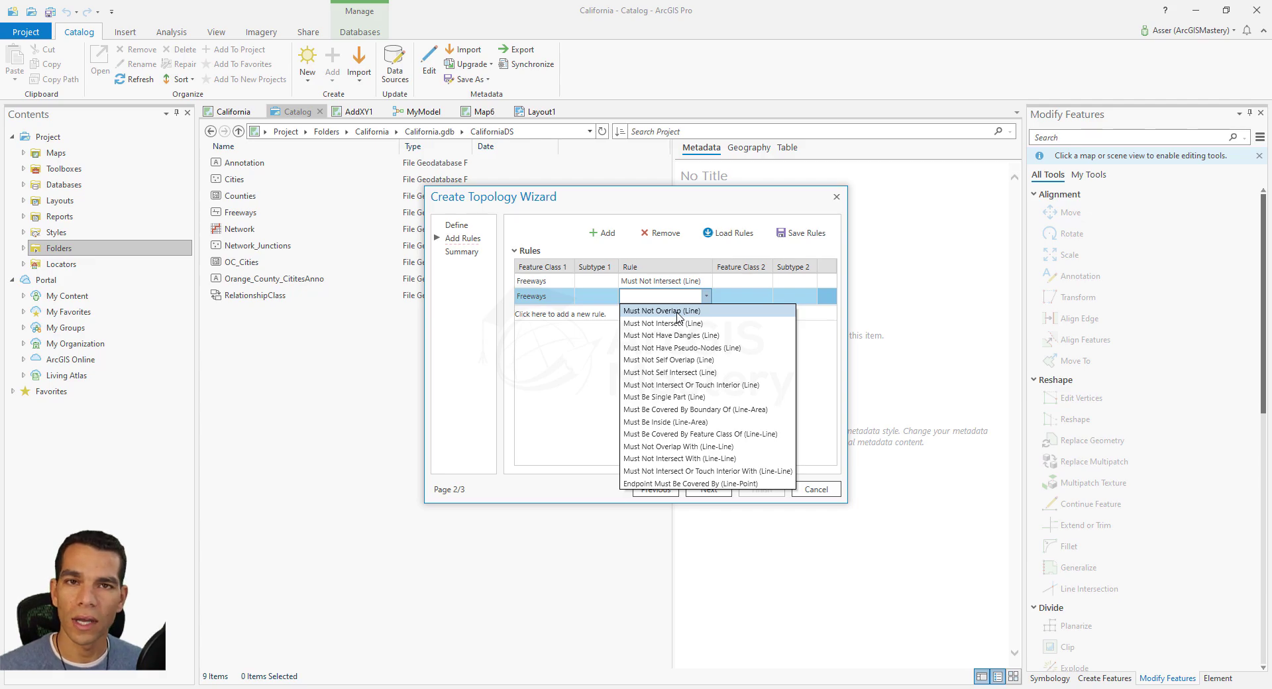
left_click(678, 316)
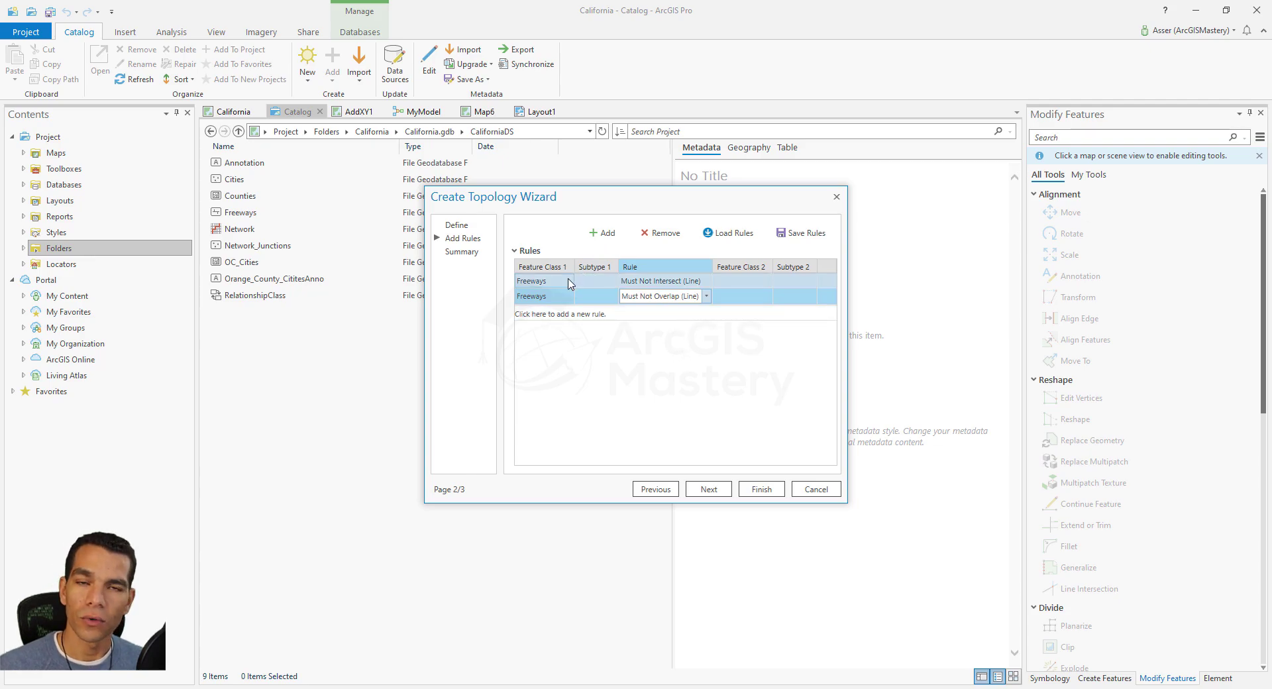
- Add a rule that Cities Must Be Properly Inside (Point-Area), with OC_Cities as the second feature class
left_click(603, 234)
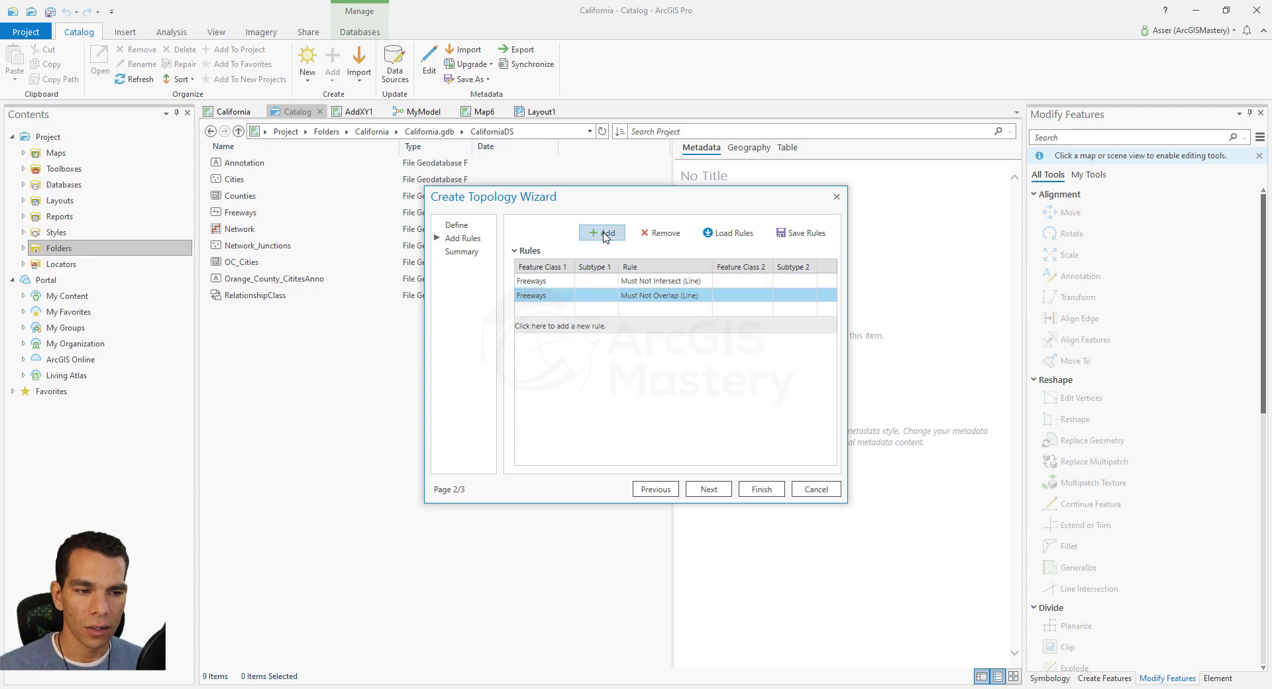
left_click(551, 310)
left_click(555, 314)
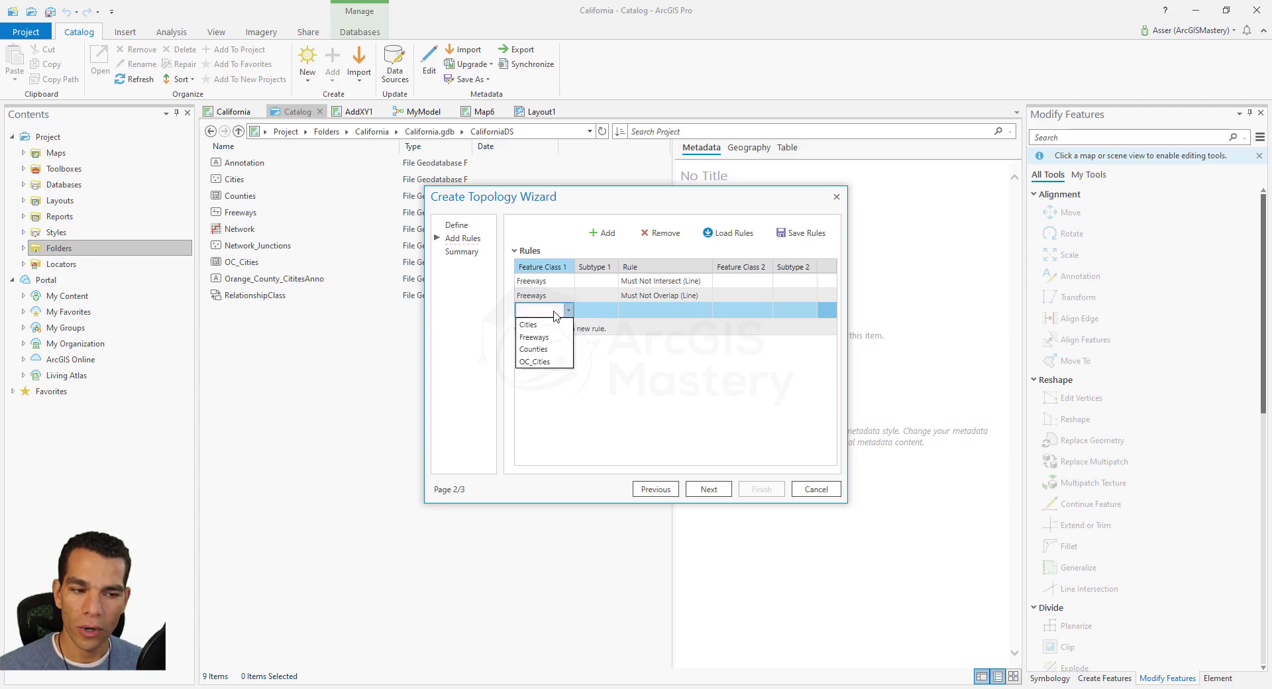
left_click(539, 326)
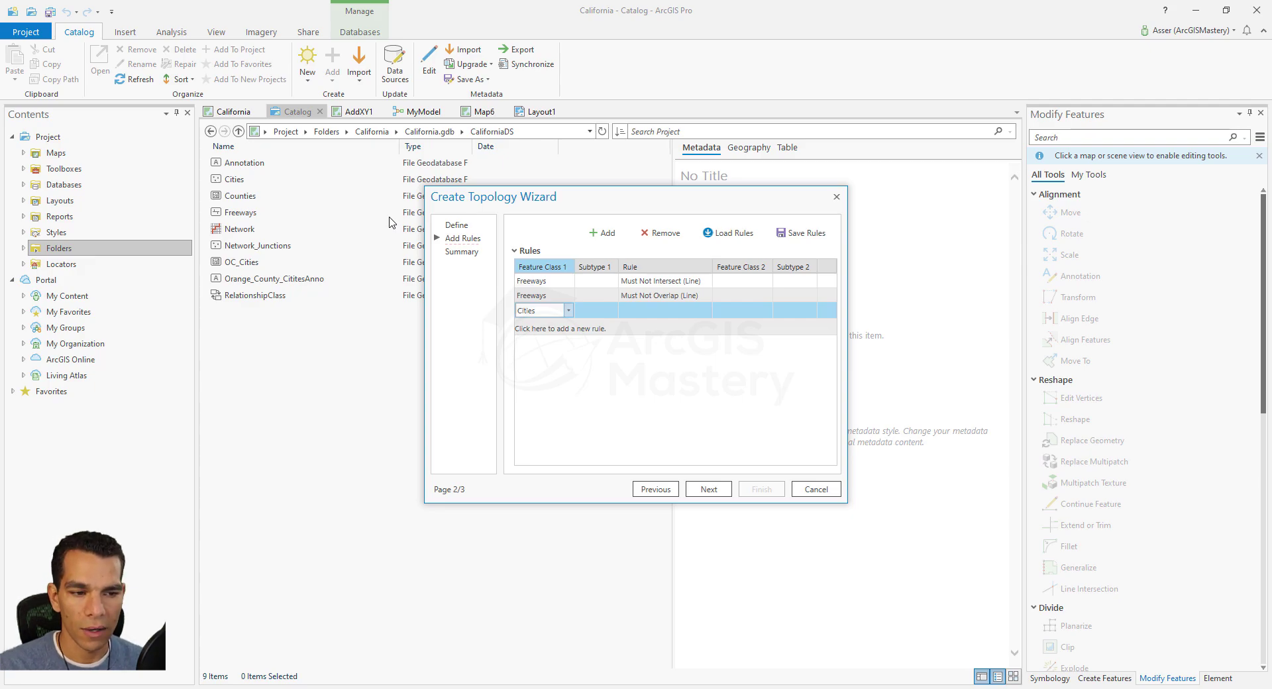
left_click(705, 310)
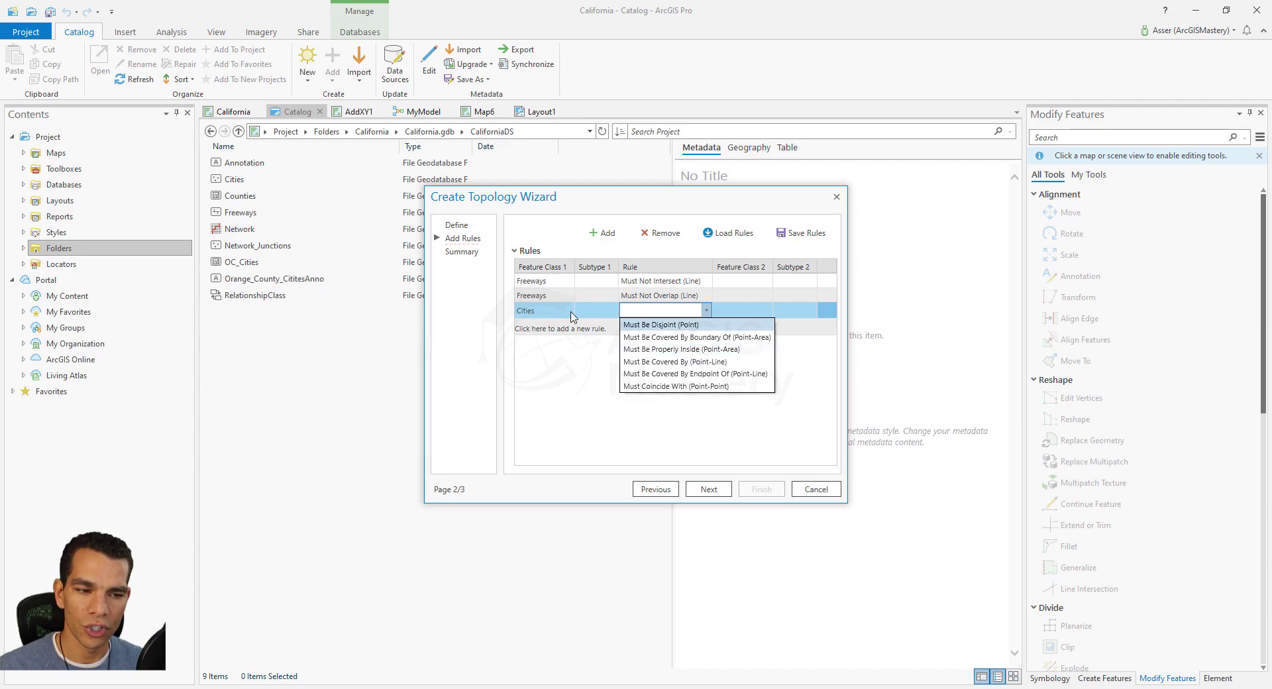
left_click(728, 349)
left_click(789, 315)
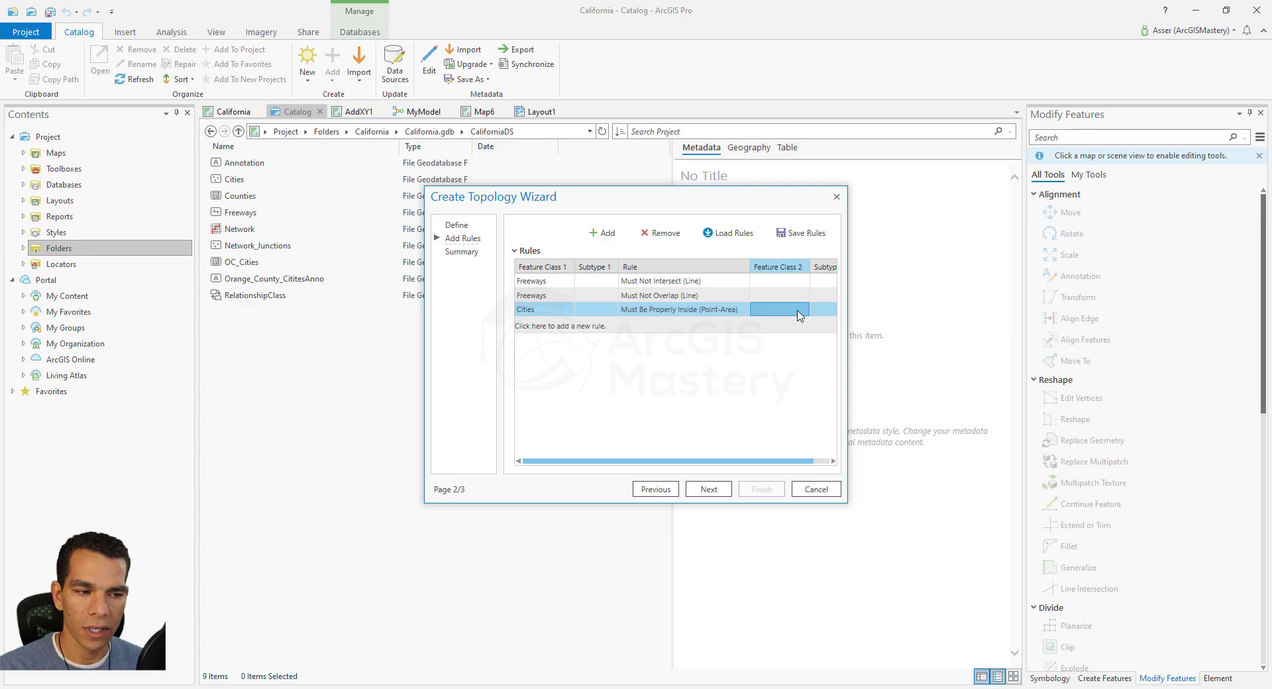
left_click(794, 313)
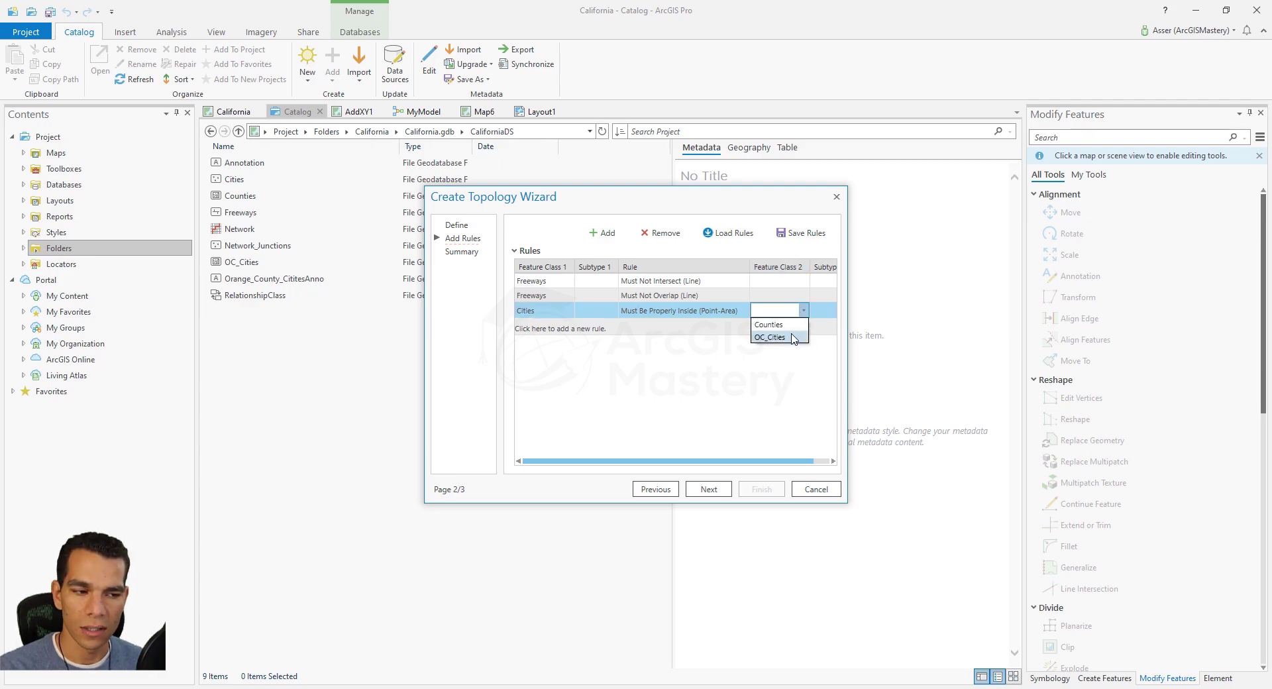
left_click(793, 337)
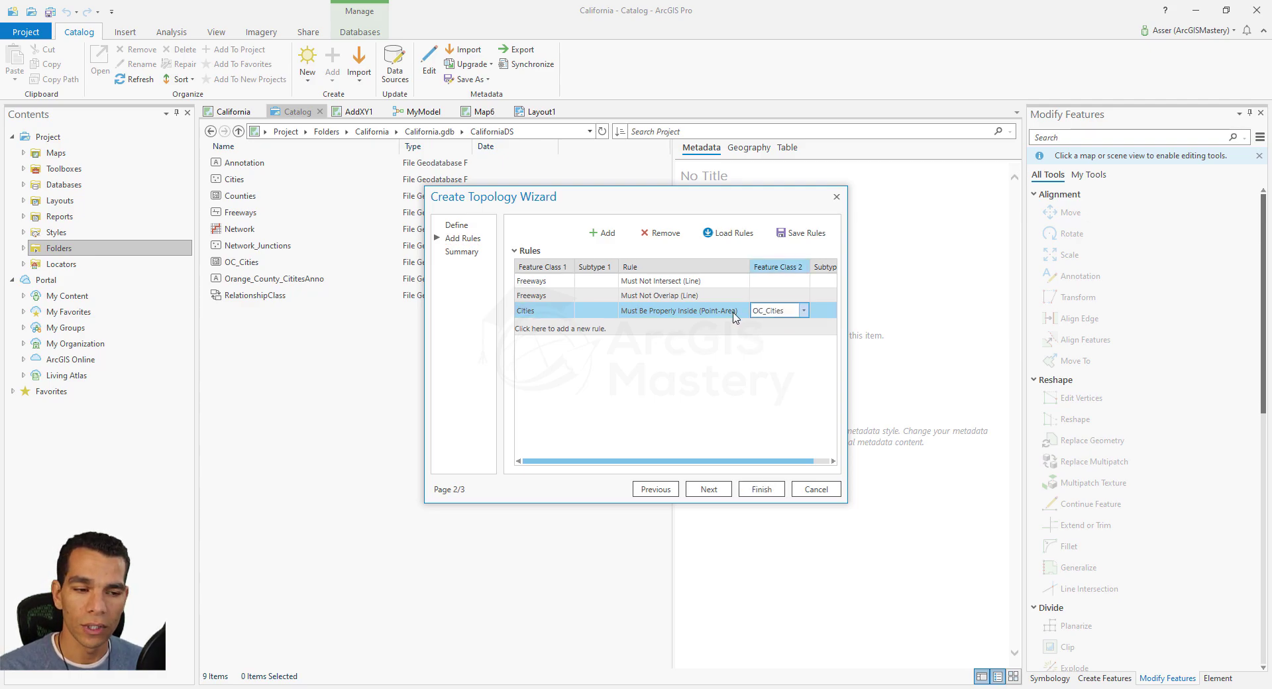
left_click(533, 316)
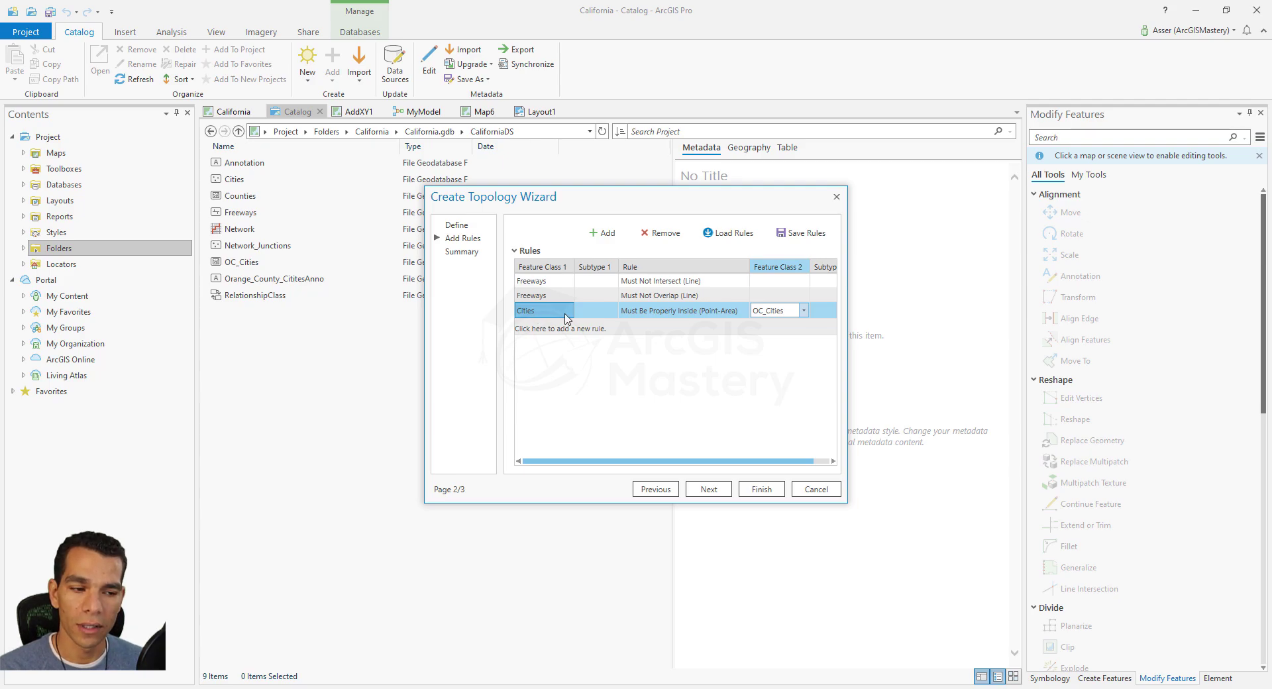
left_click(636, 317)
left_click(758, 314)
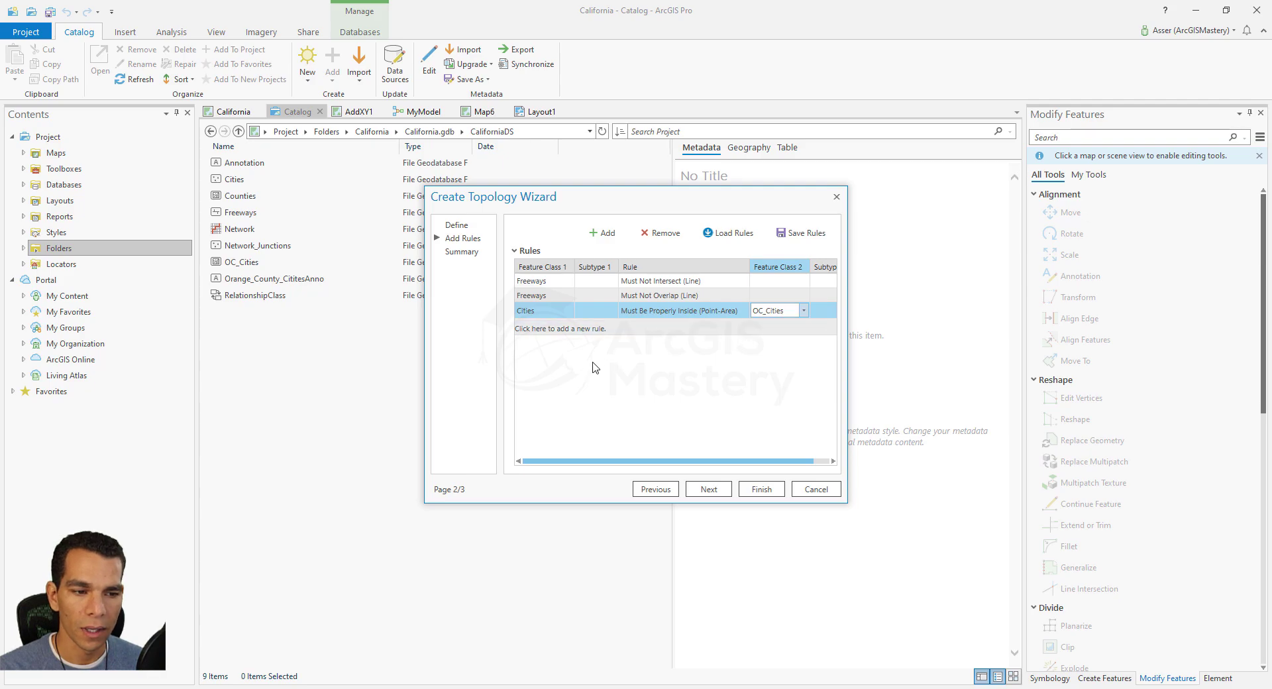
- Add a topology rule for OC_Cities using Must Not Have Gaps (Area)
left_click(601, 232)
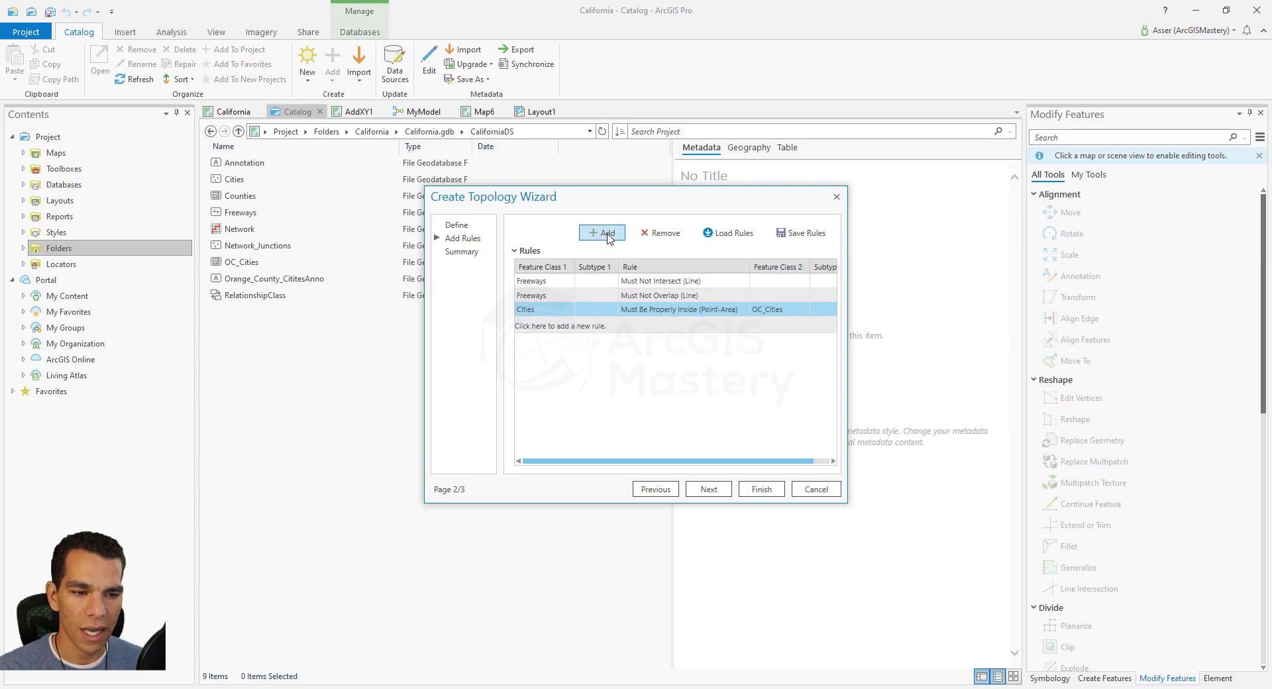
left_click(557, 323)
left_click(562, 324)
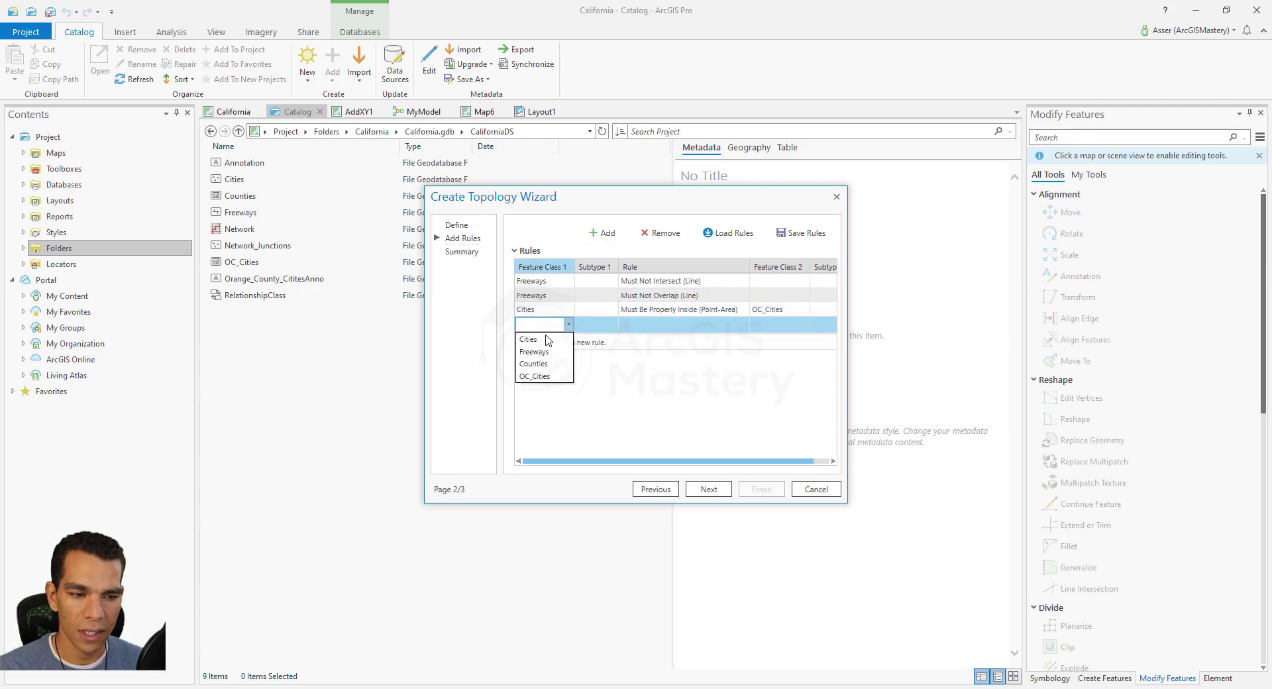
left_click(540, 376)
left_click(722, 325)
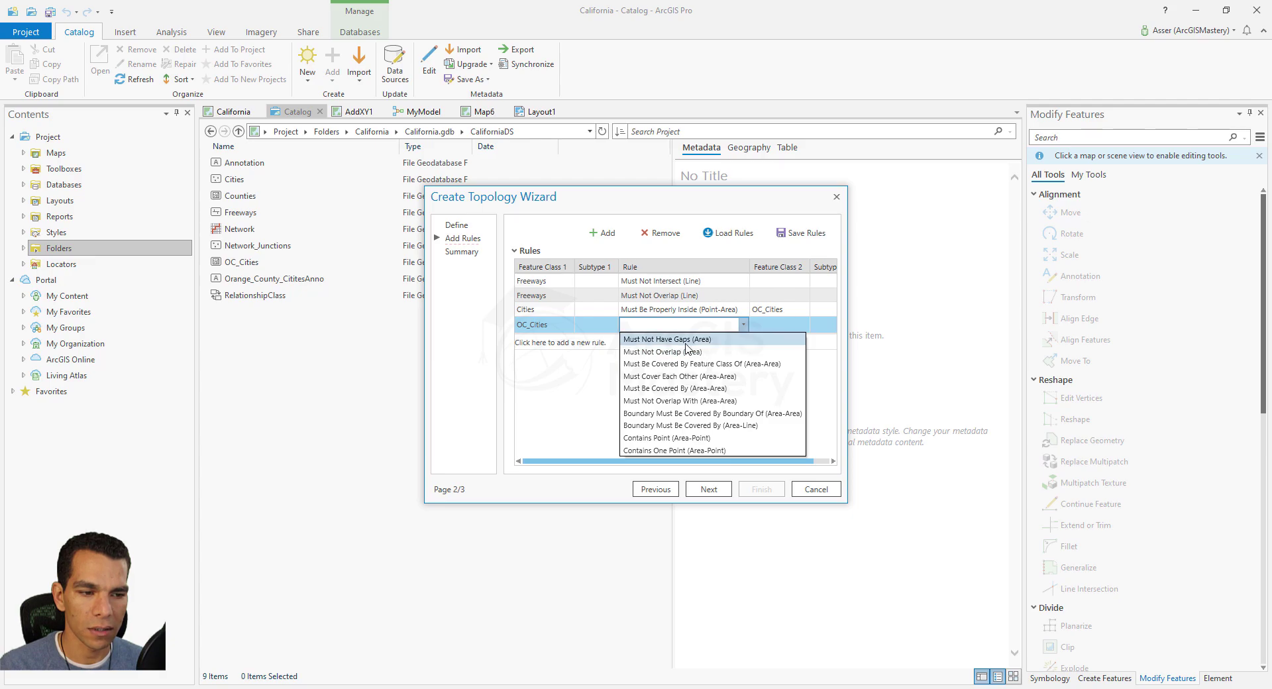
left_click(684, 341)
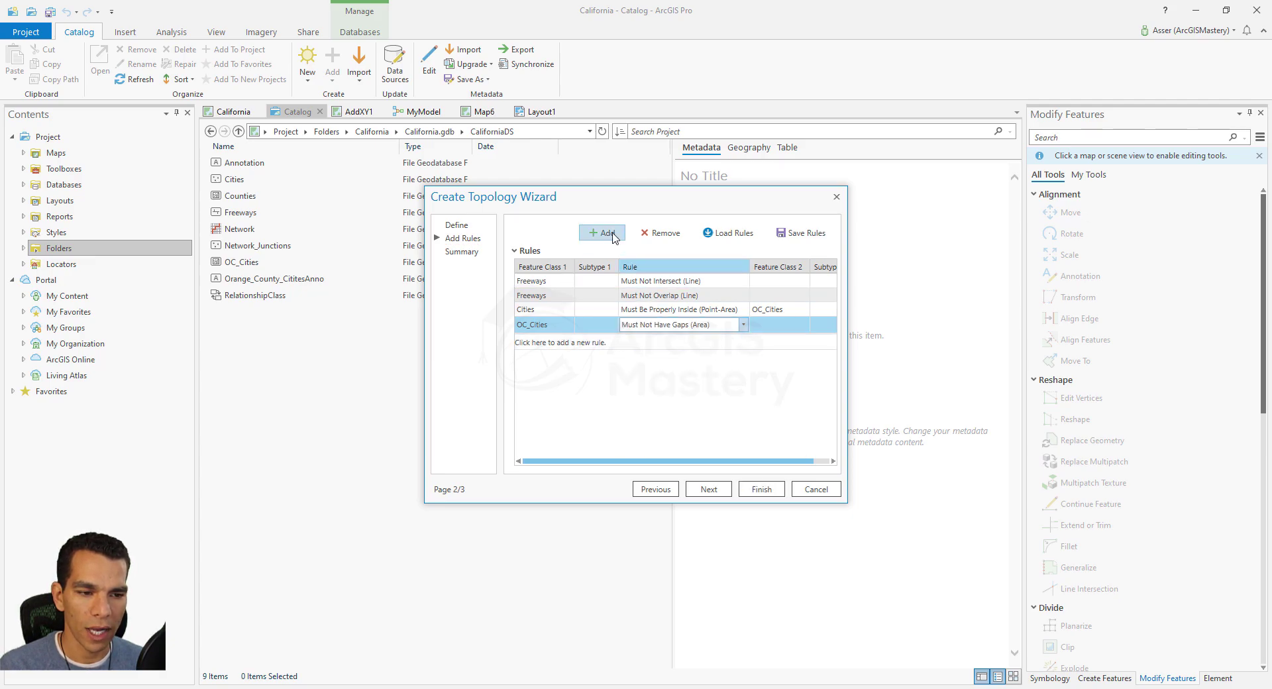
- Add a topology rule for OC_Cities using Must Not Overlap (Area) and finish creating the topology
left_click(601, 232)
left_click(558, 338)
left_click(568, 339)
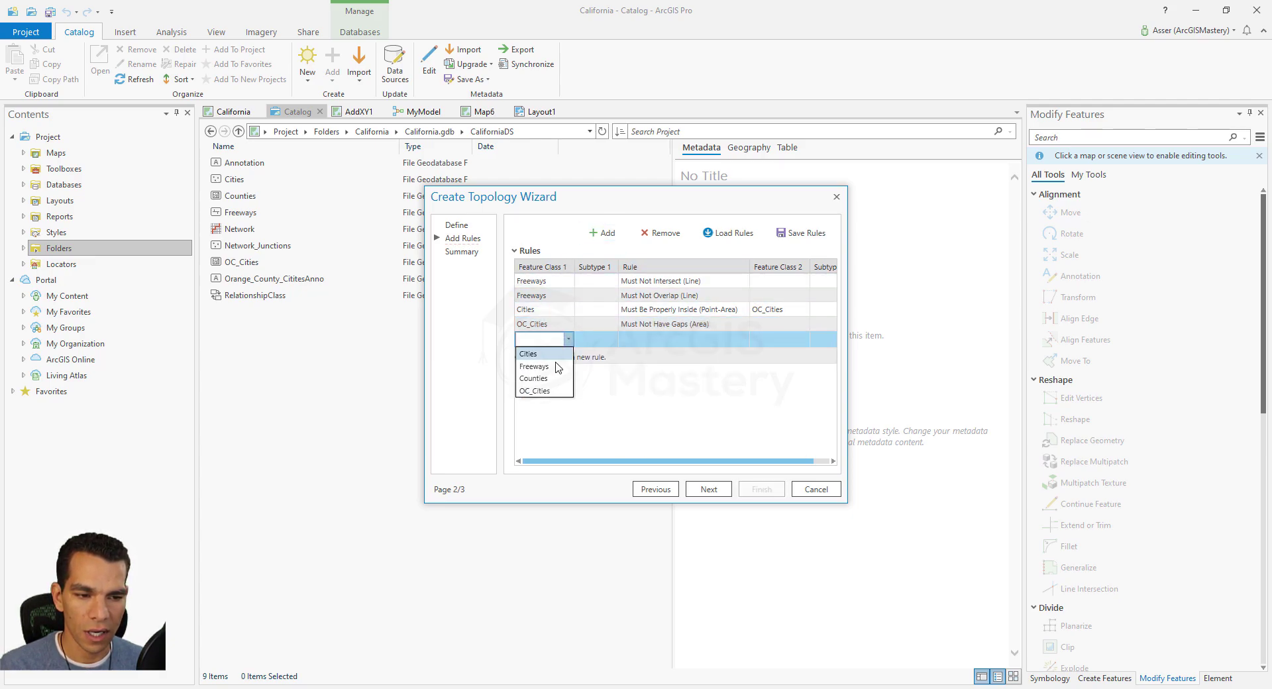
left_click(544, 391)
left_click(689, 339)
left_click(734, 340)
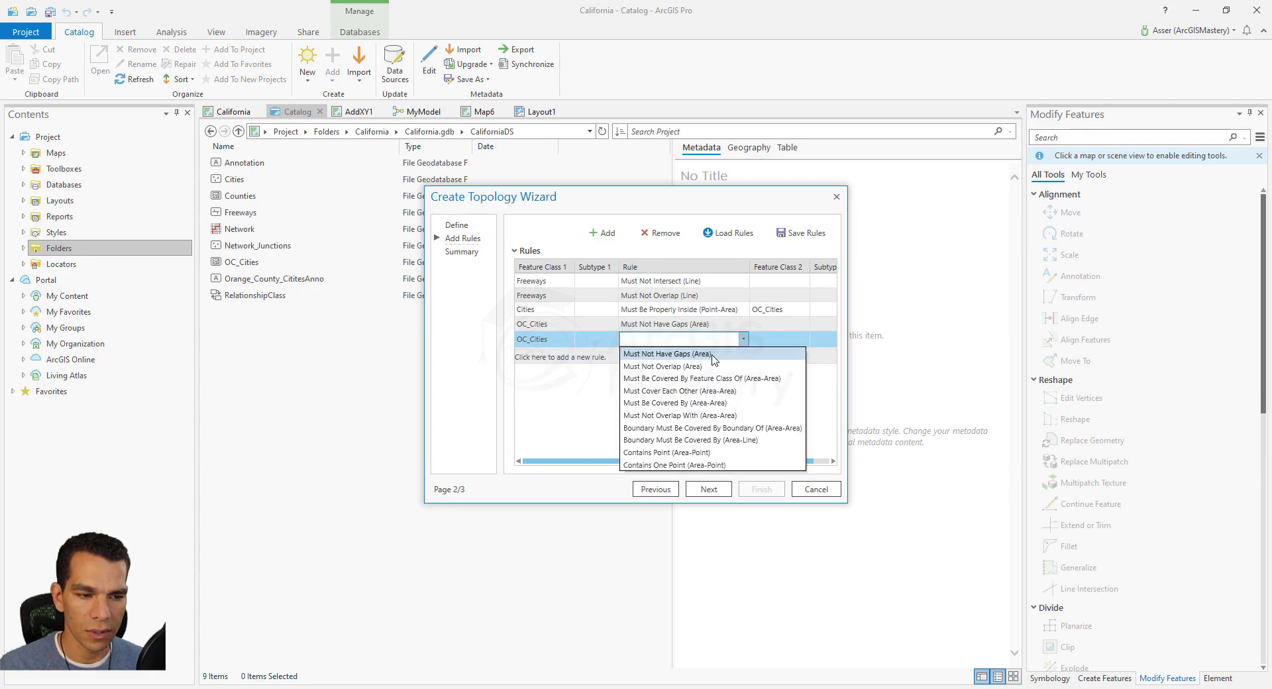
left_click(686, 367)
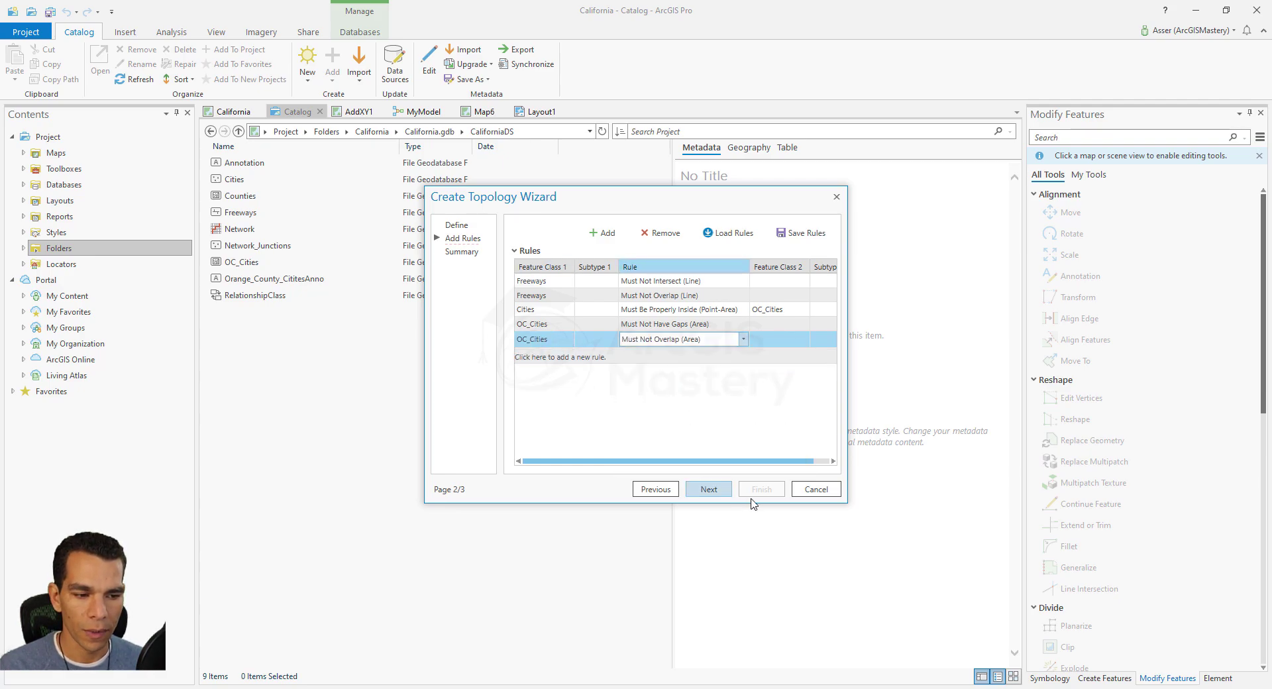
left_click(708, 491)
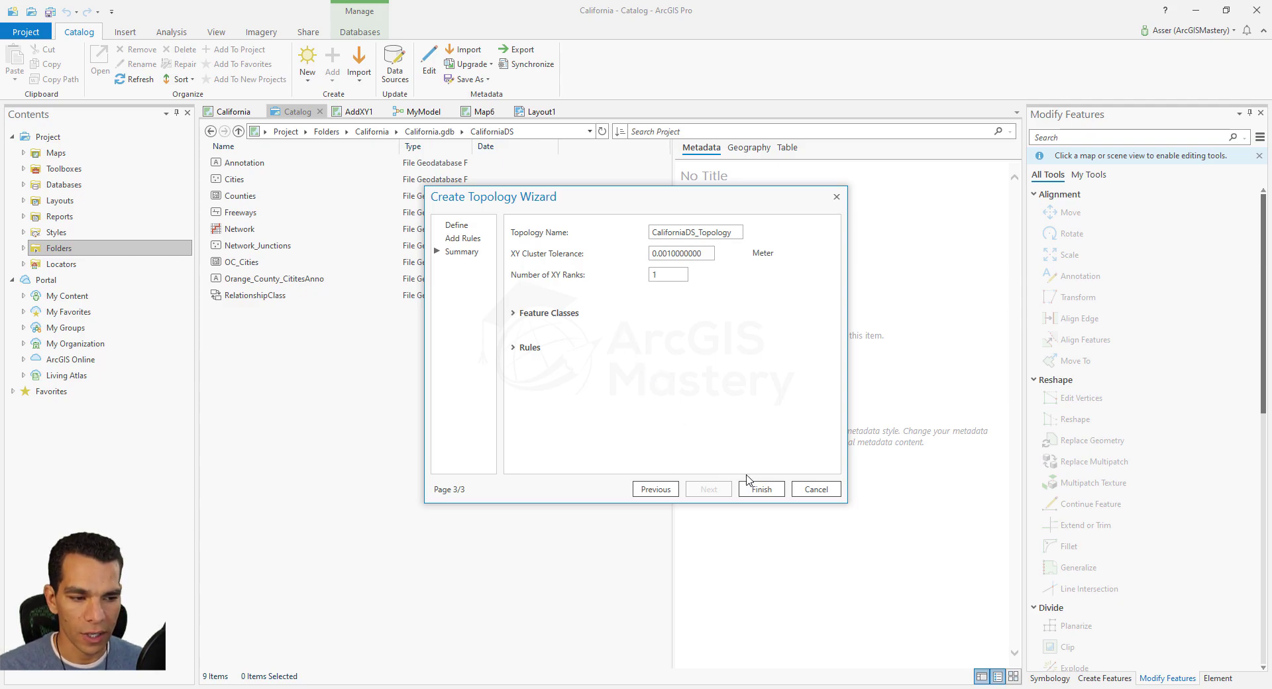
left_click(761, 491)
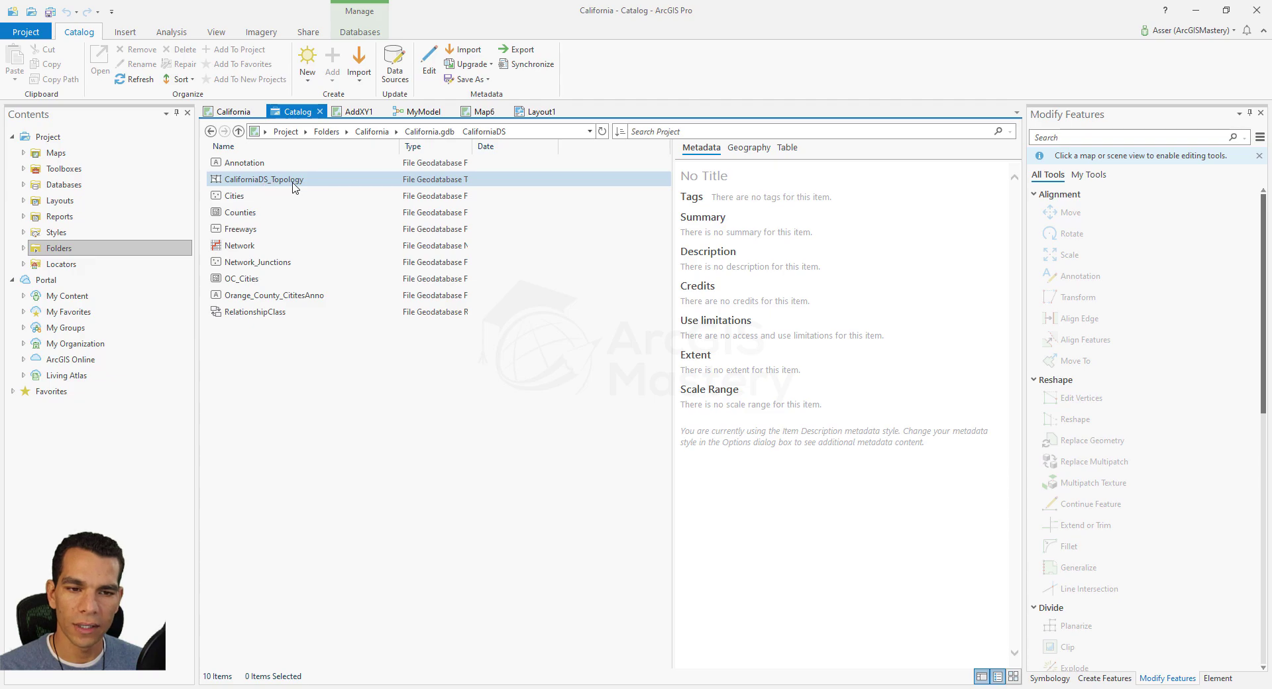
- Add CaliforniaDS_Topology from the CaliforniaDS feature dataset to the California map
left_click(239, 114)
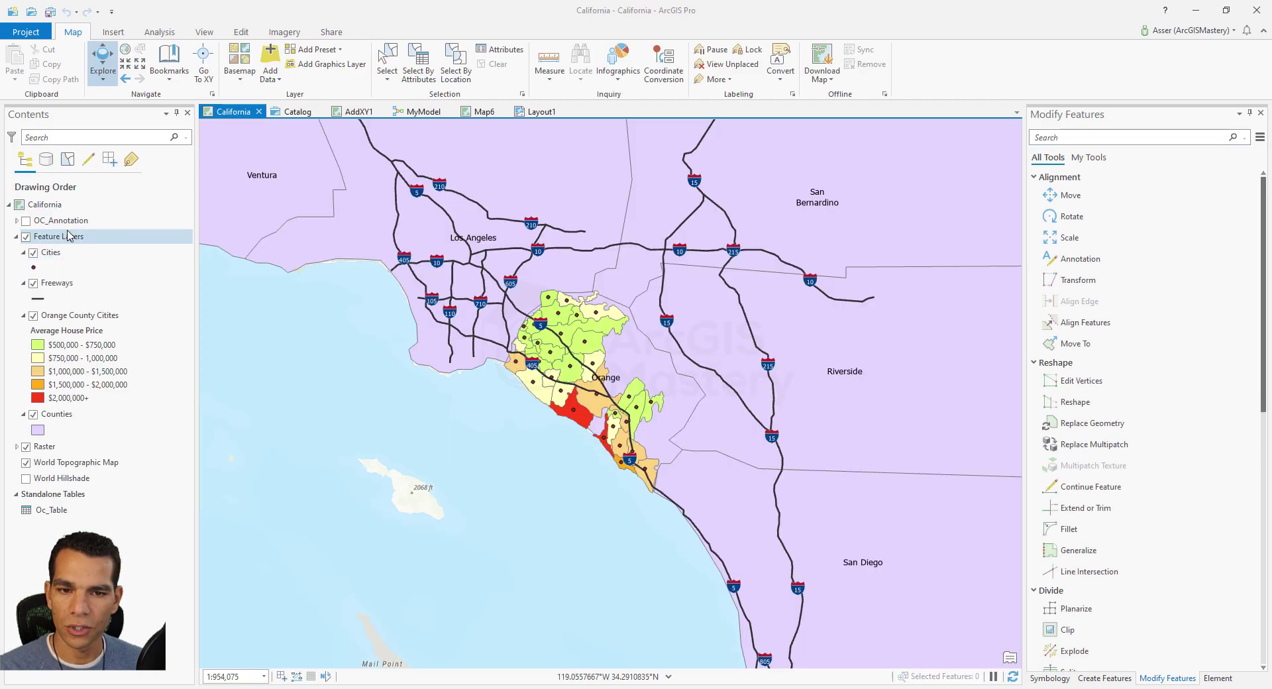
left_click(51, 206)
right_click(51, 206)
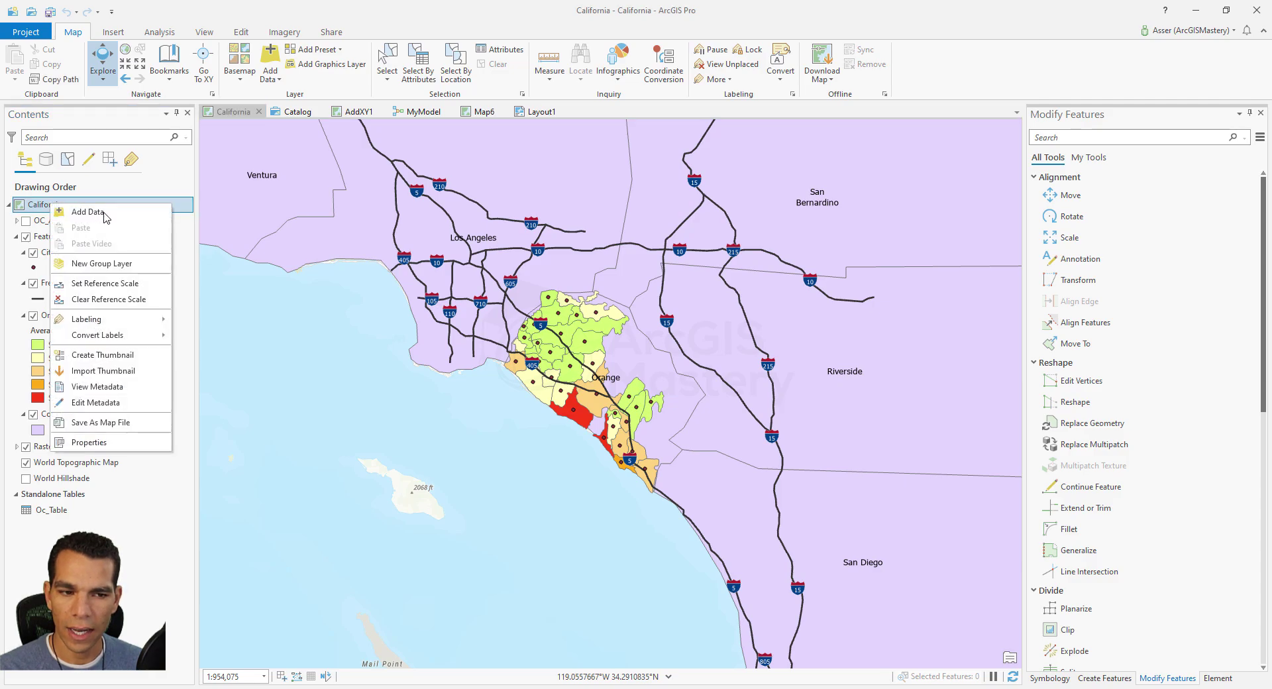
left_click(100, 213)
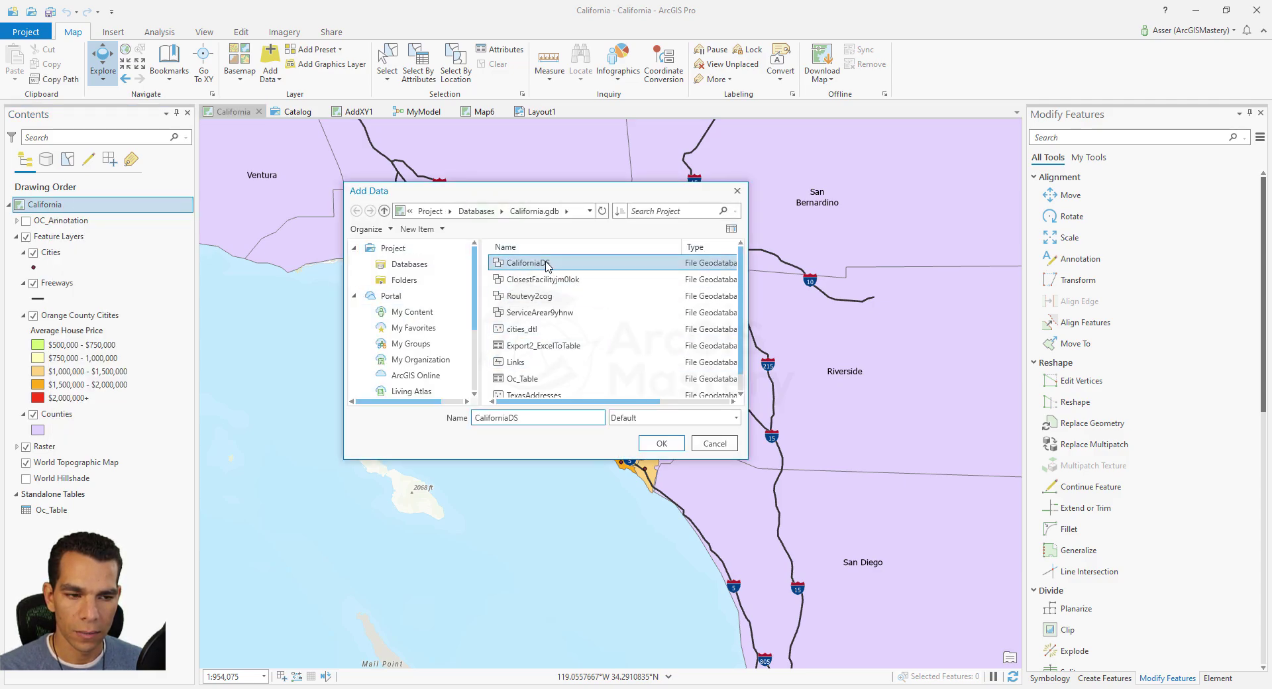
double_click(524, 263)
left_click(546, 278)
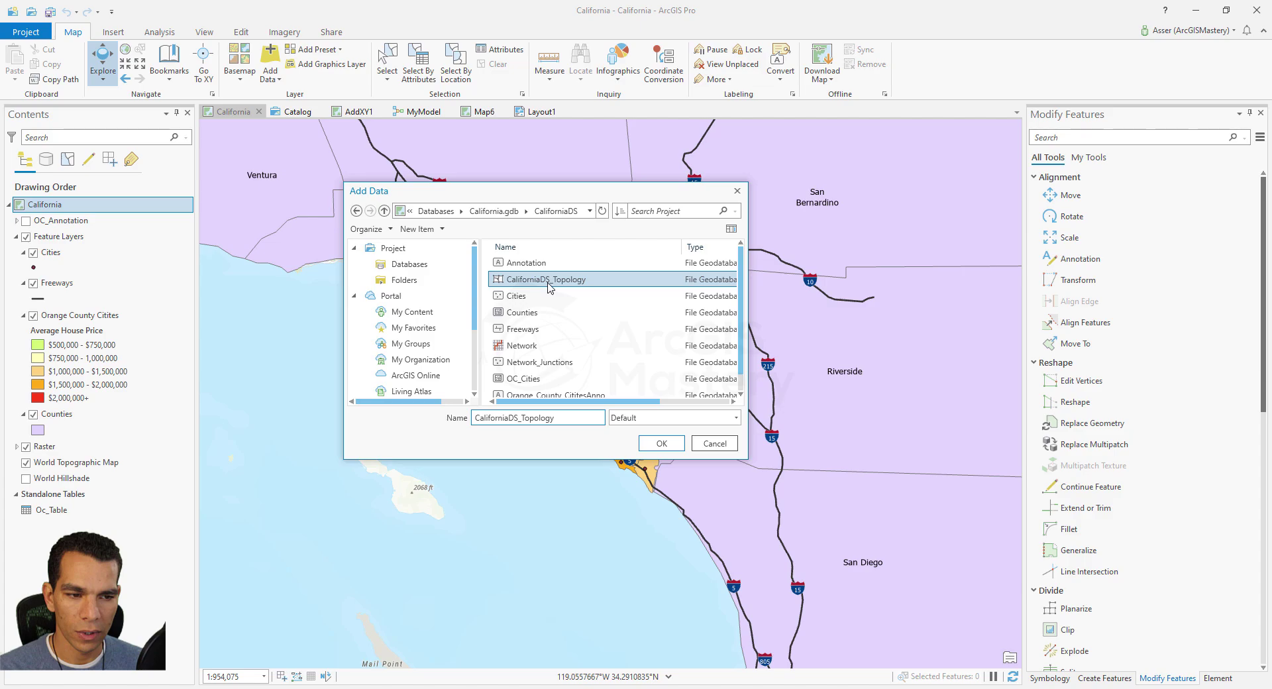
left_click(661, 443)
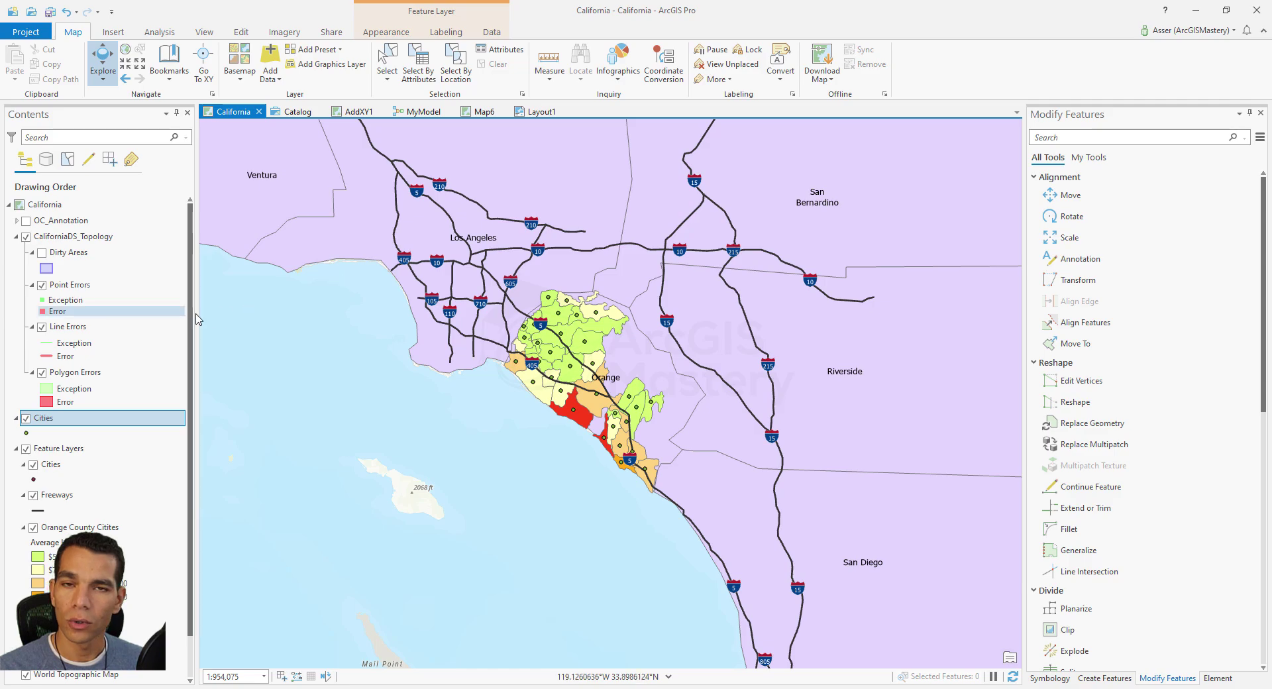
- Set CaliforniaDS_Topology (Geodatabase) as the active editing topology and validate it in the Error Inspector
left_click(243, 33)
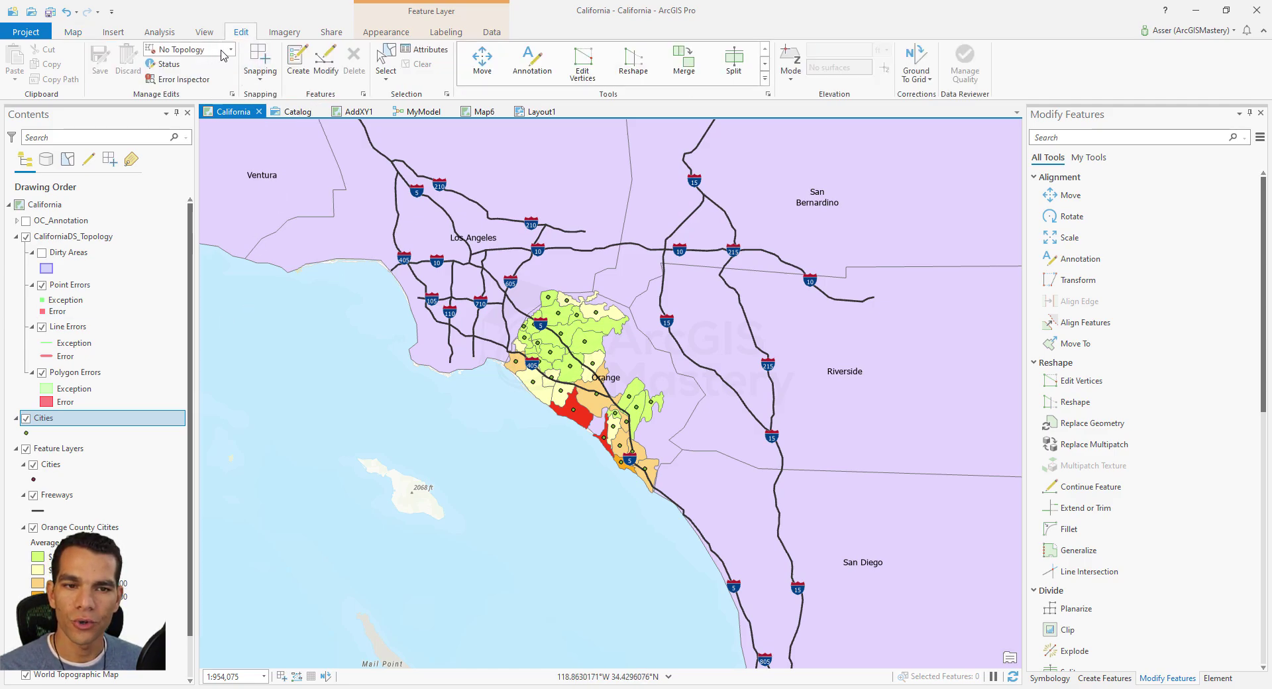
left_click(230, 50)
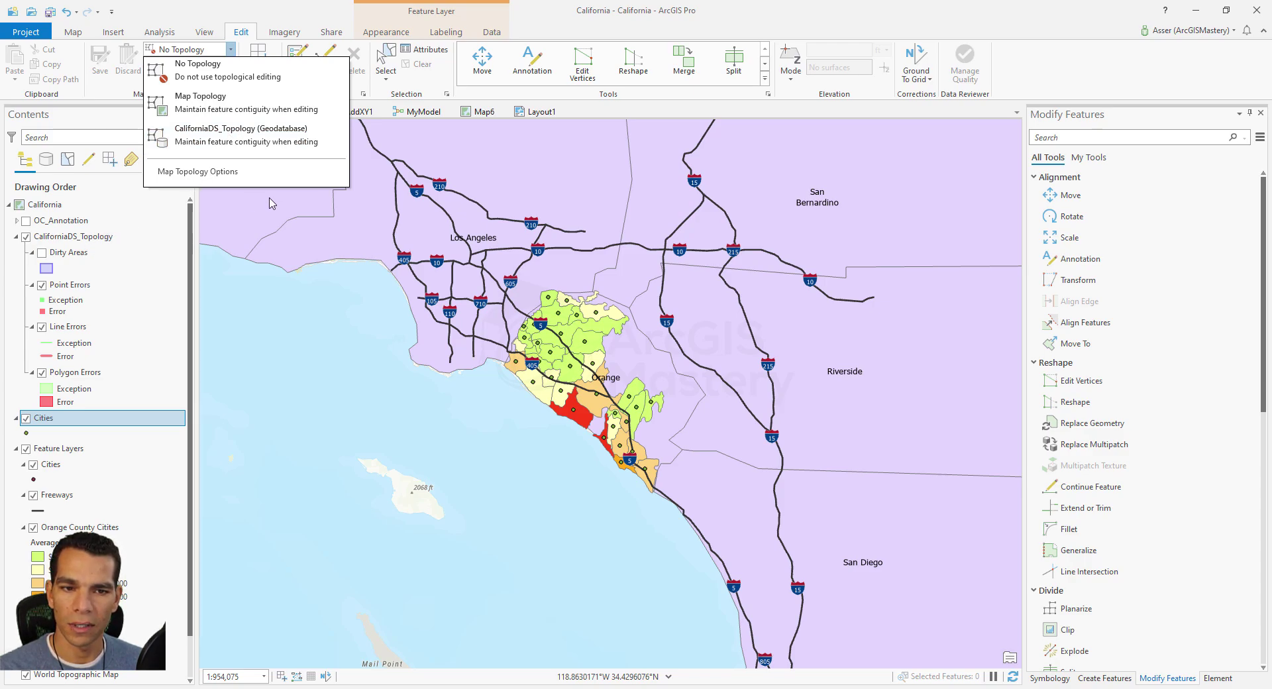
left_click(249, 147)
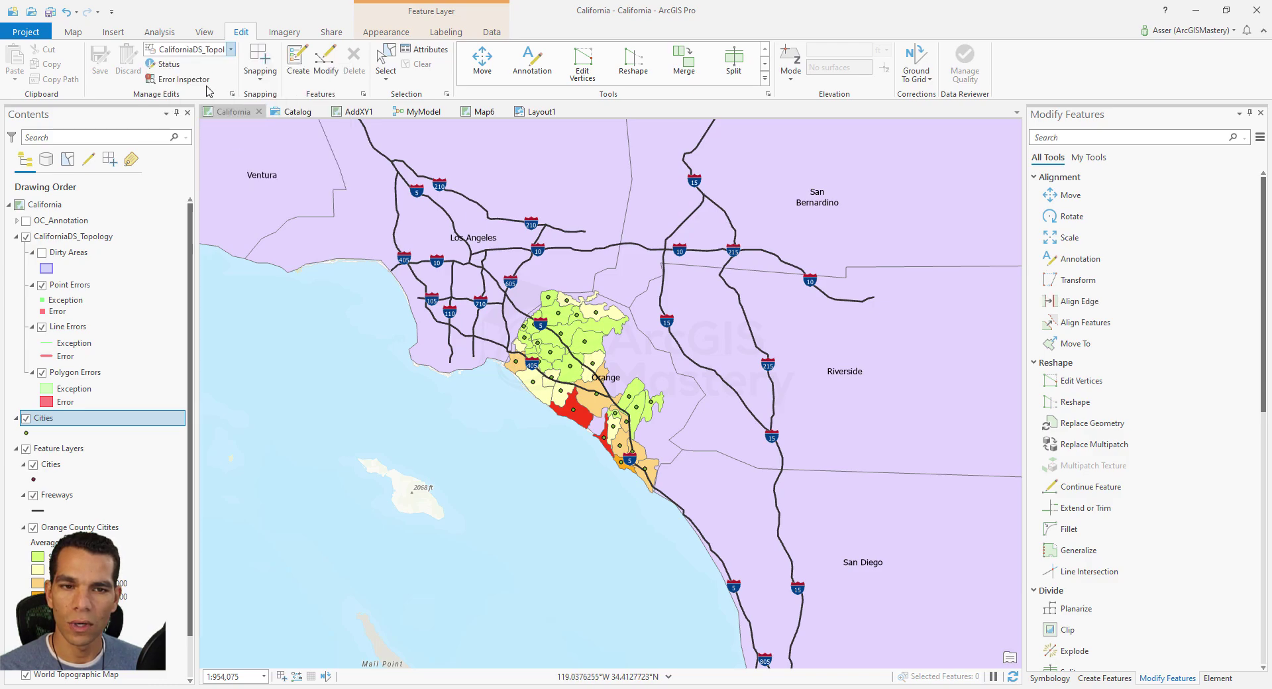
left_click(184, 79)
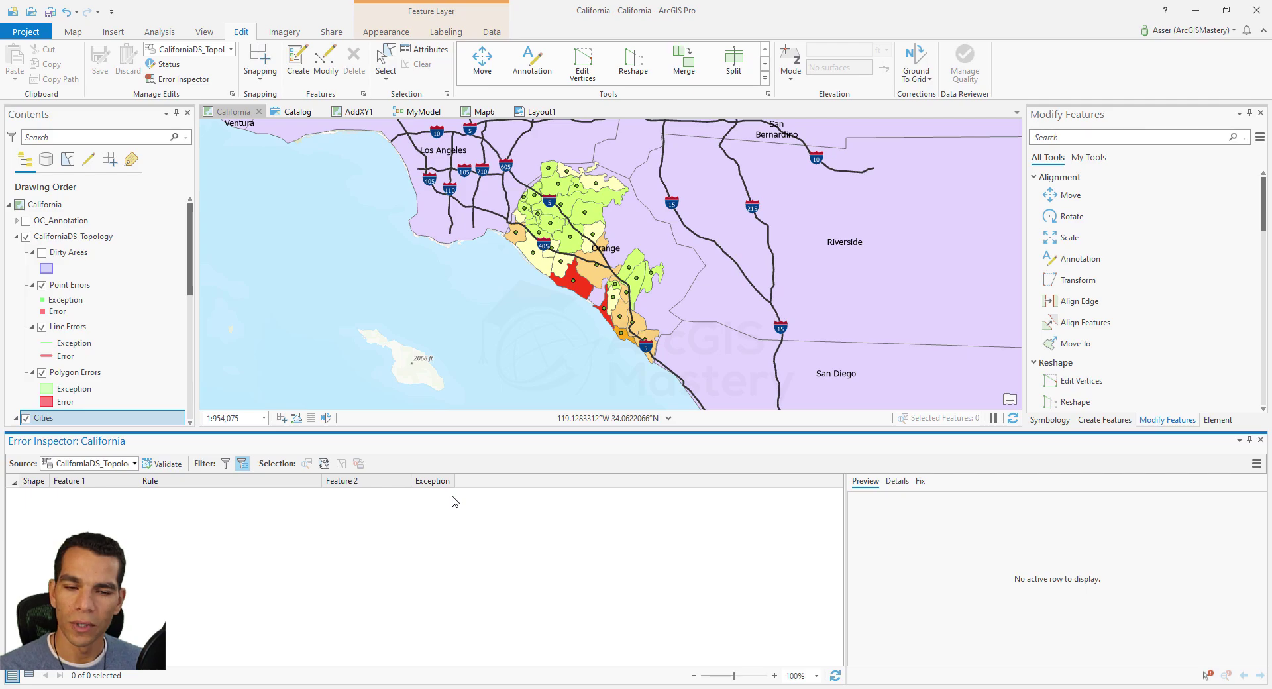
left_click(167, 464)
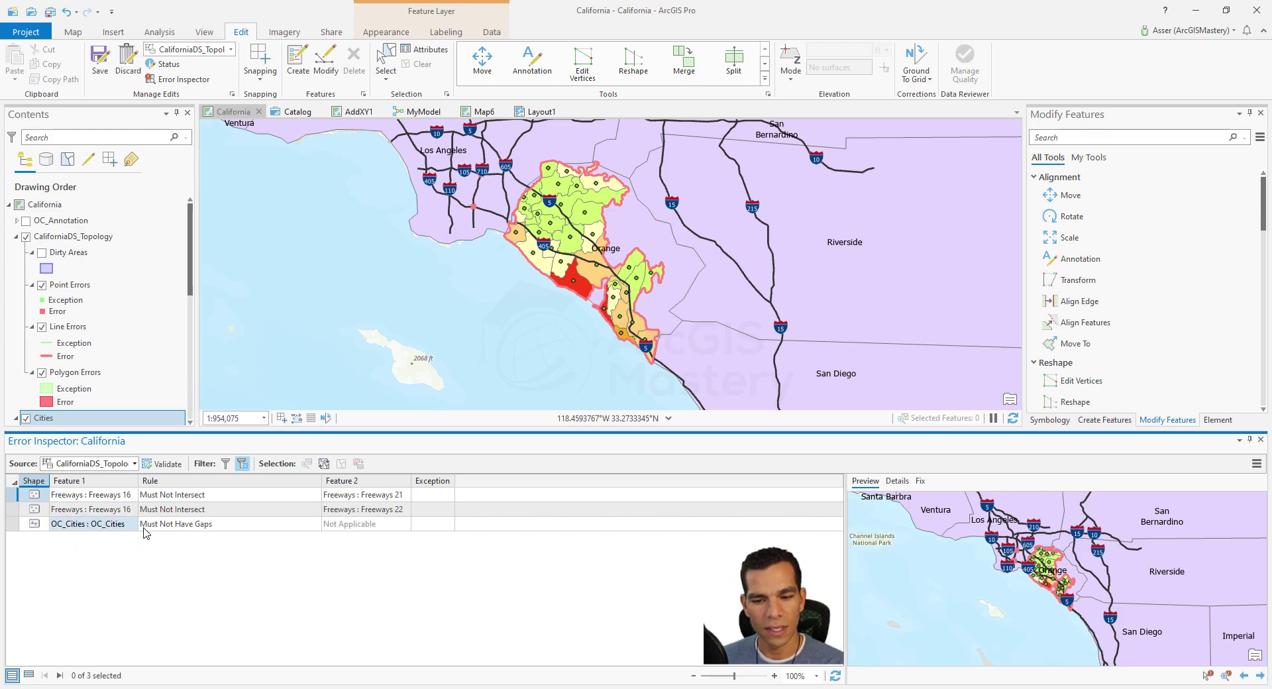
- Turn off the Counties, World Topographic Map and Raster layers to expose the topology errors around Orange County
mouse_move(166, 532)
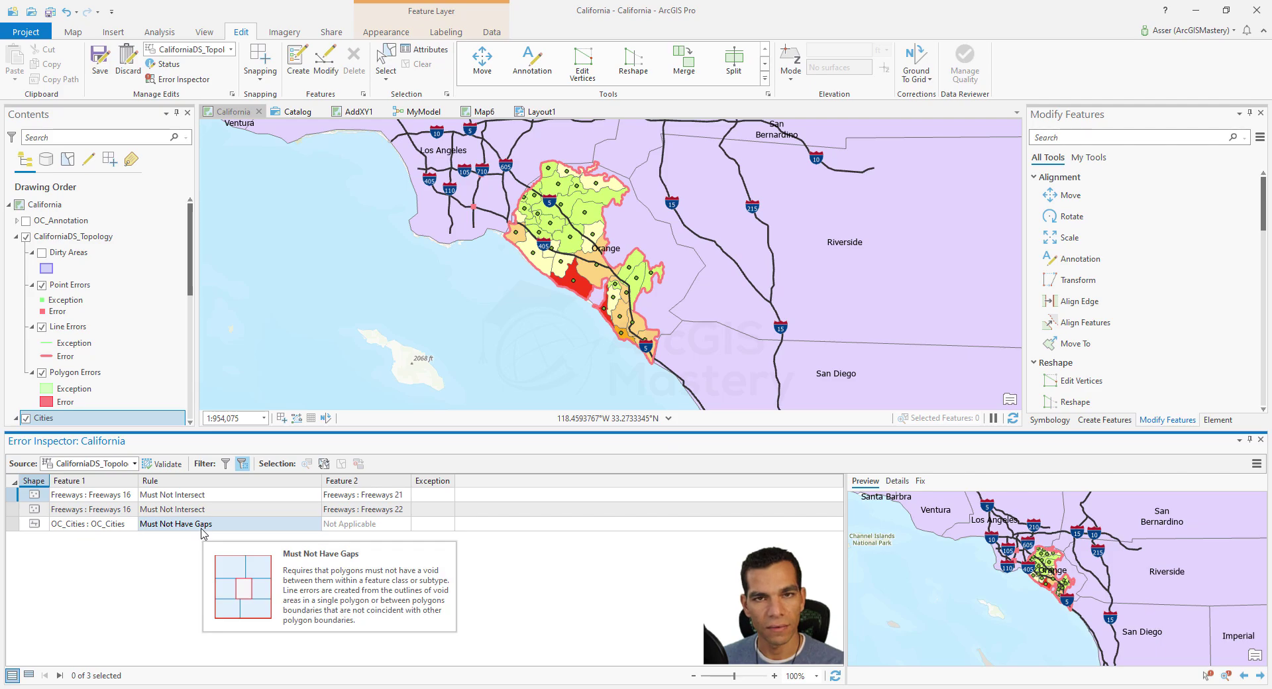
scroll(613, 219, "up", 2)
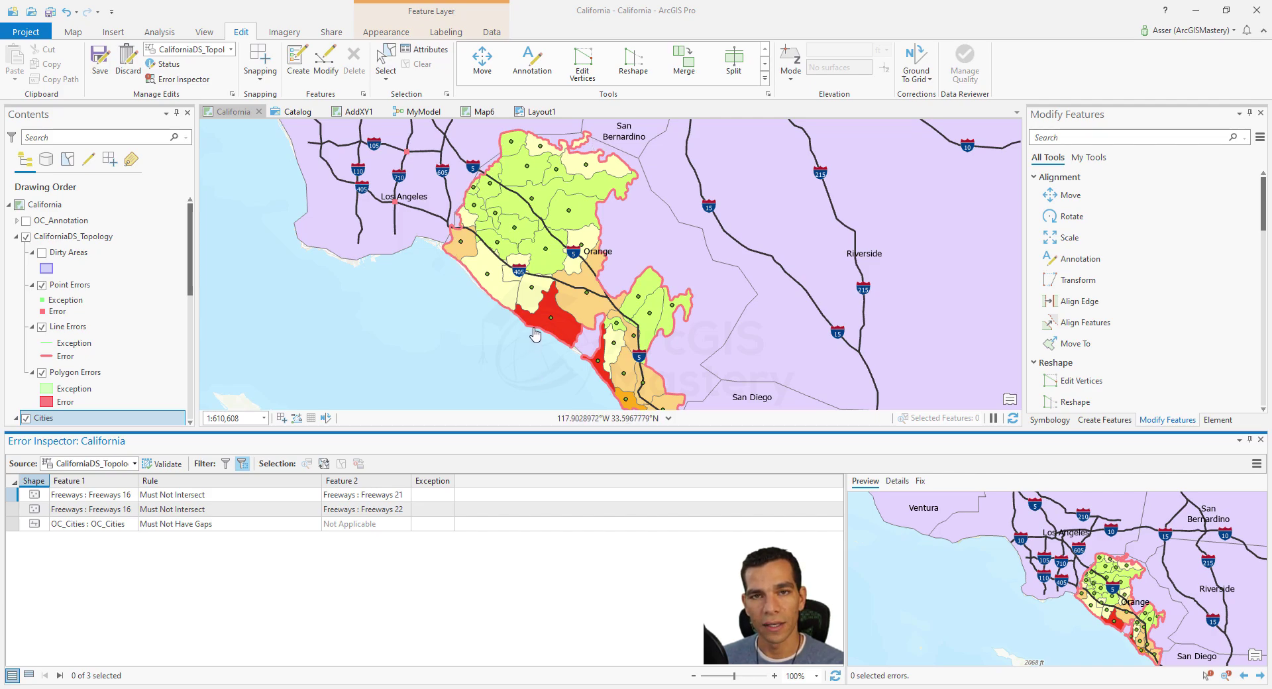
left_click_drag(190, 264, 190, 388)
left_click(33, 322)
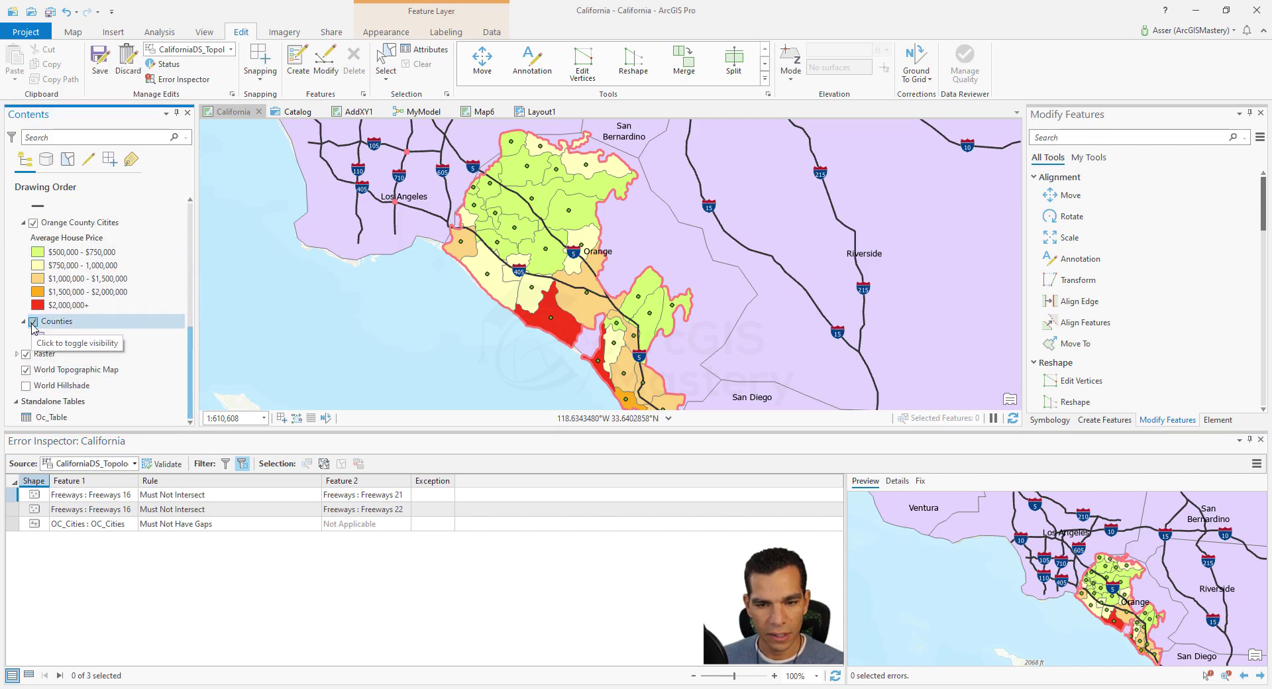
left_click(25, 369)
left_click(26, 354)
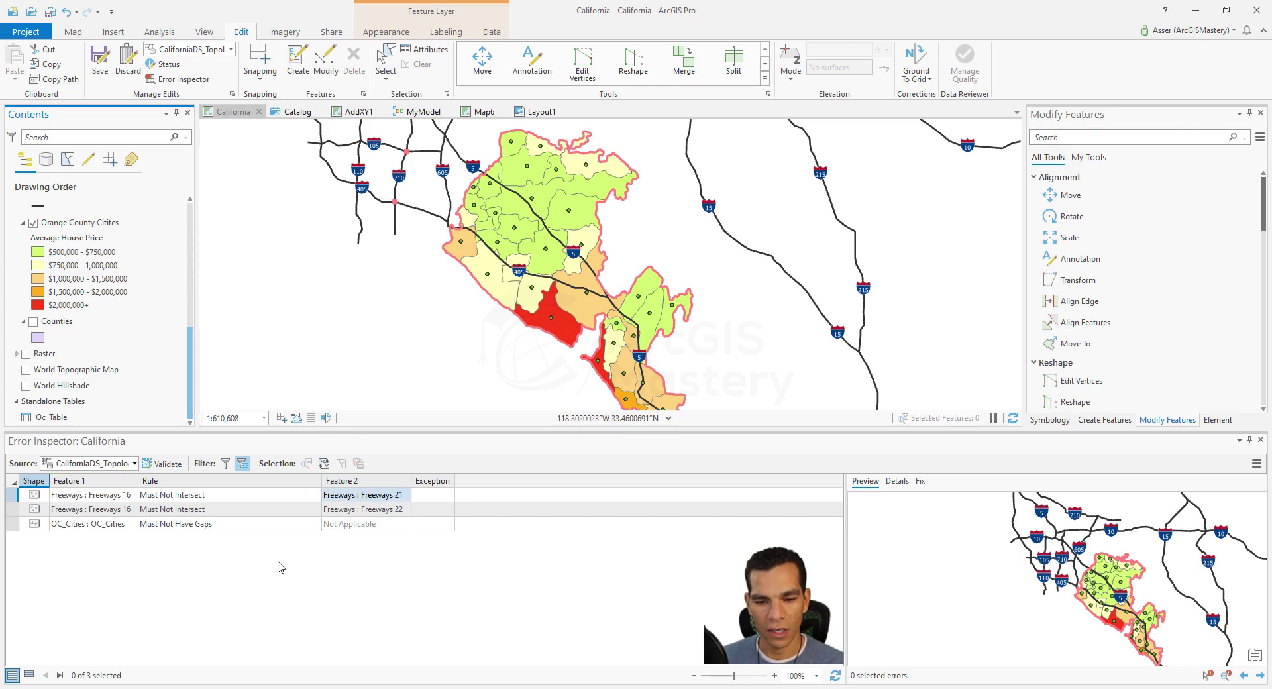
- Mark the OC_Cities Must Not Have Gaps error as an exception and hide exceptions from the error list
right_click(14, 527)
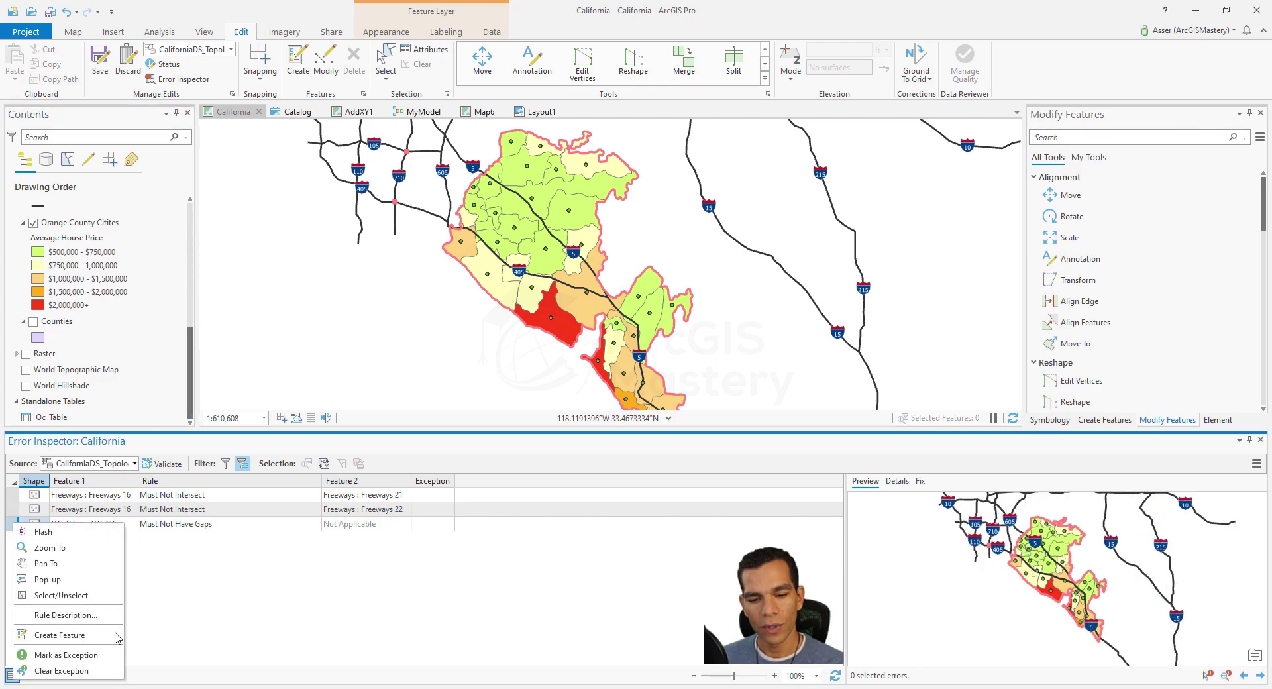
left_click(82, 655)
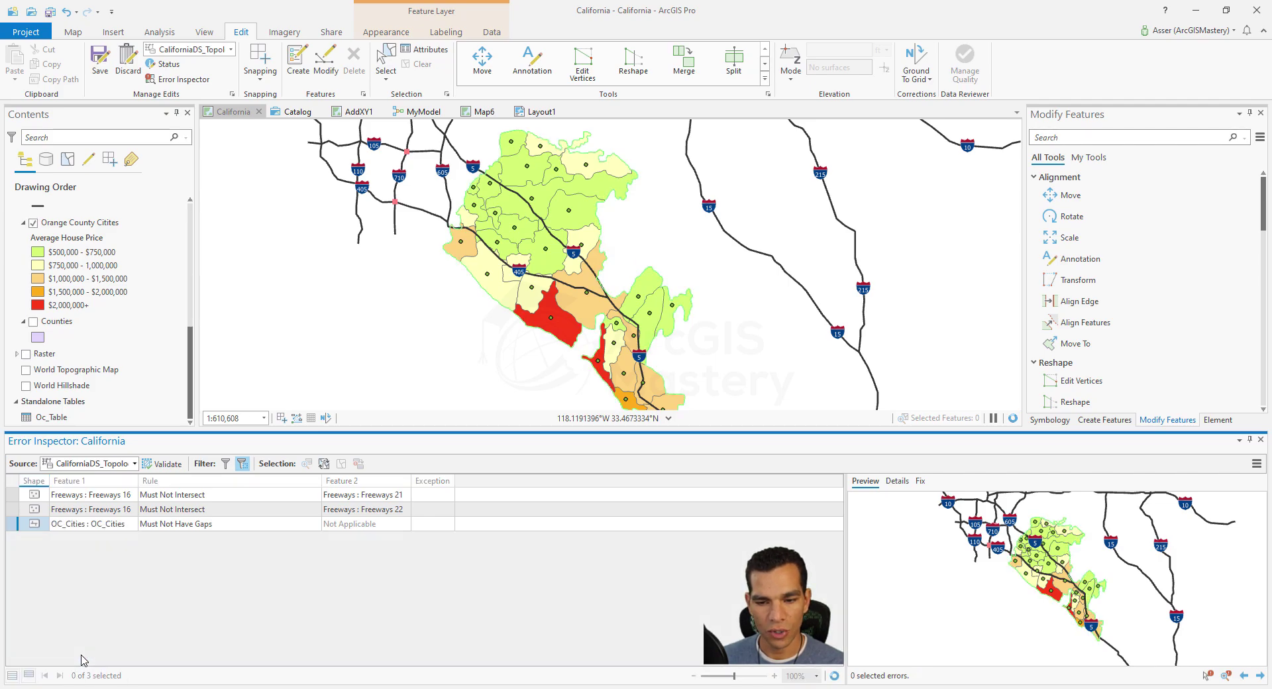
left_click(225, 463)
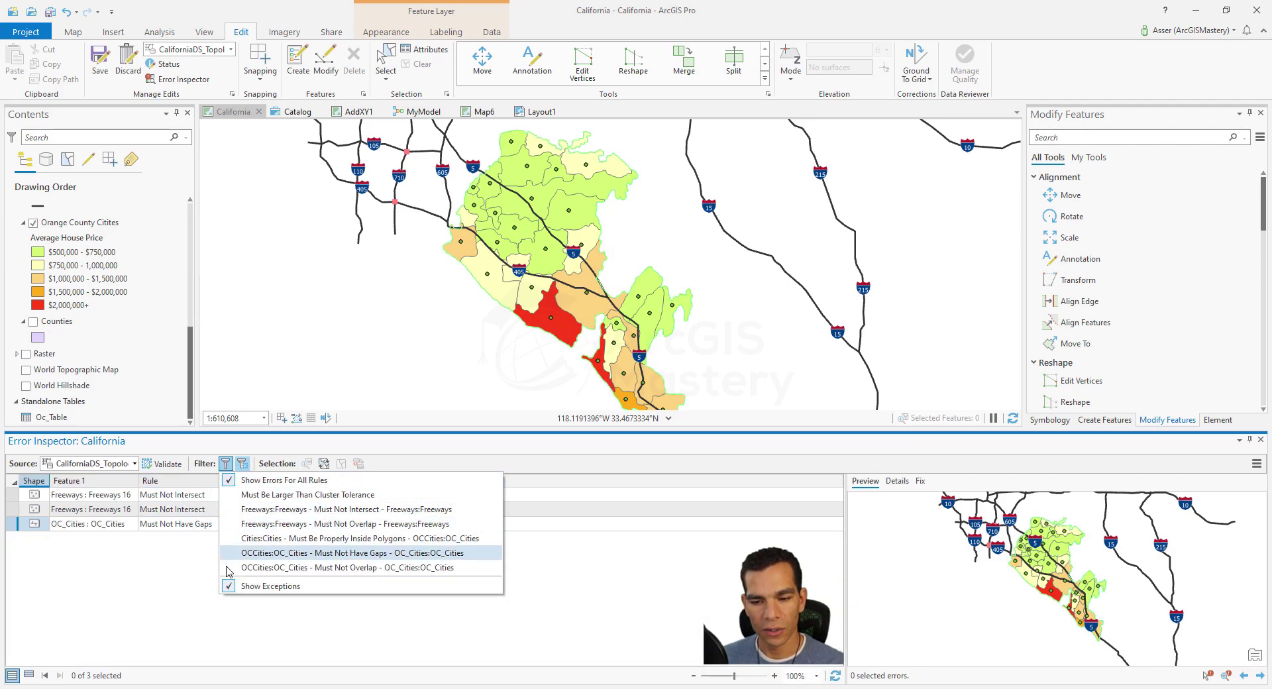
left_click(232, 586)
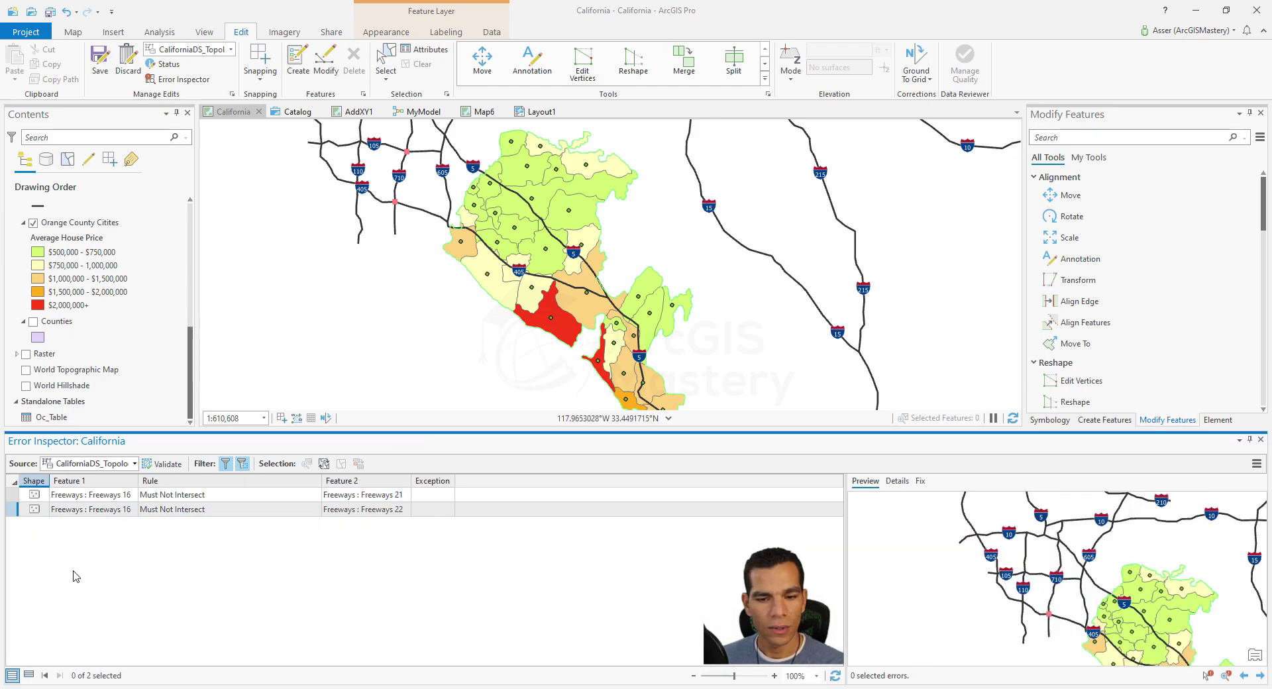
- Zoom to the Must Not Intersect error between Freeways 16 and Freeways 21 and select each crossing freeway to examine it
left_click(16, 496)
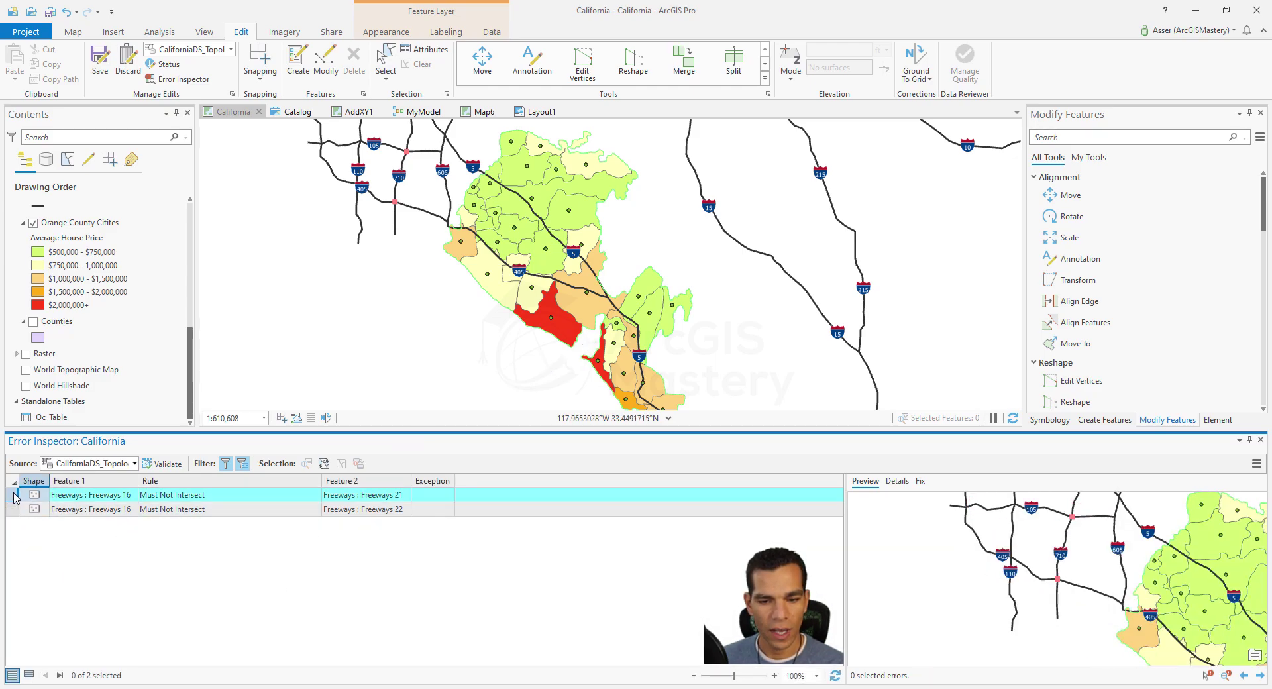
right_click(16, 495)
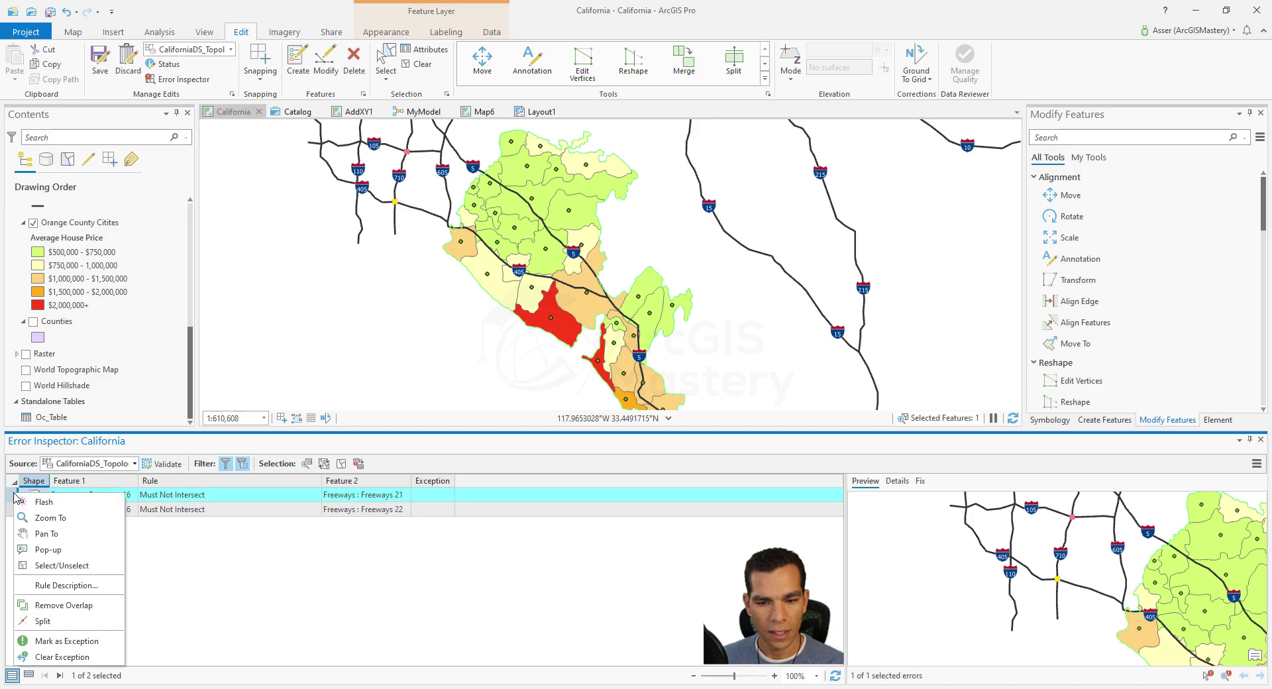
left_click(215, 551)
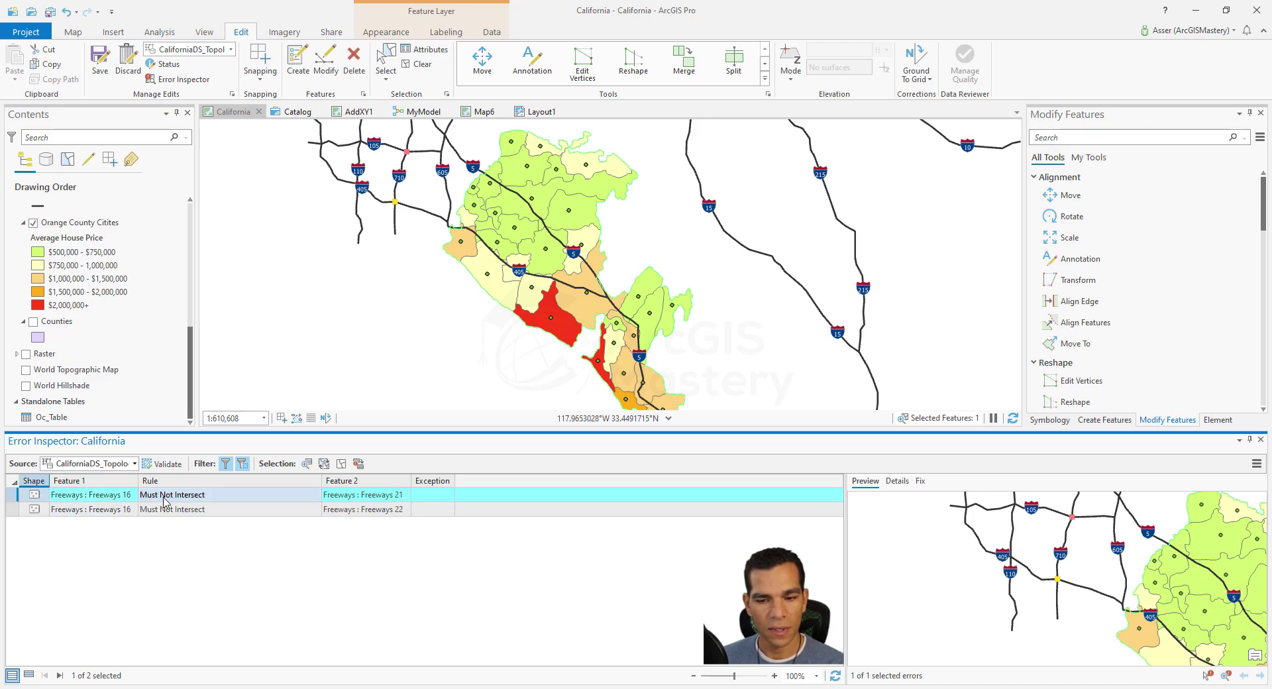
mouse_move(194, 505)
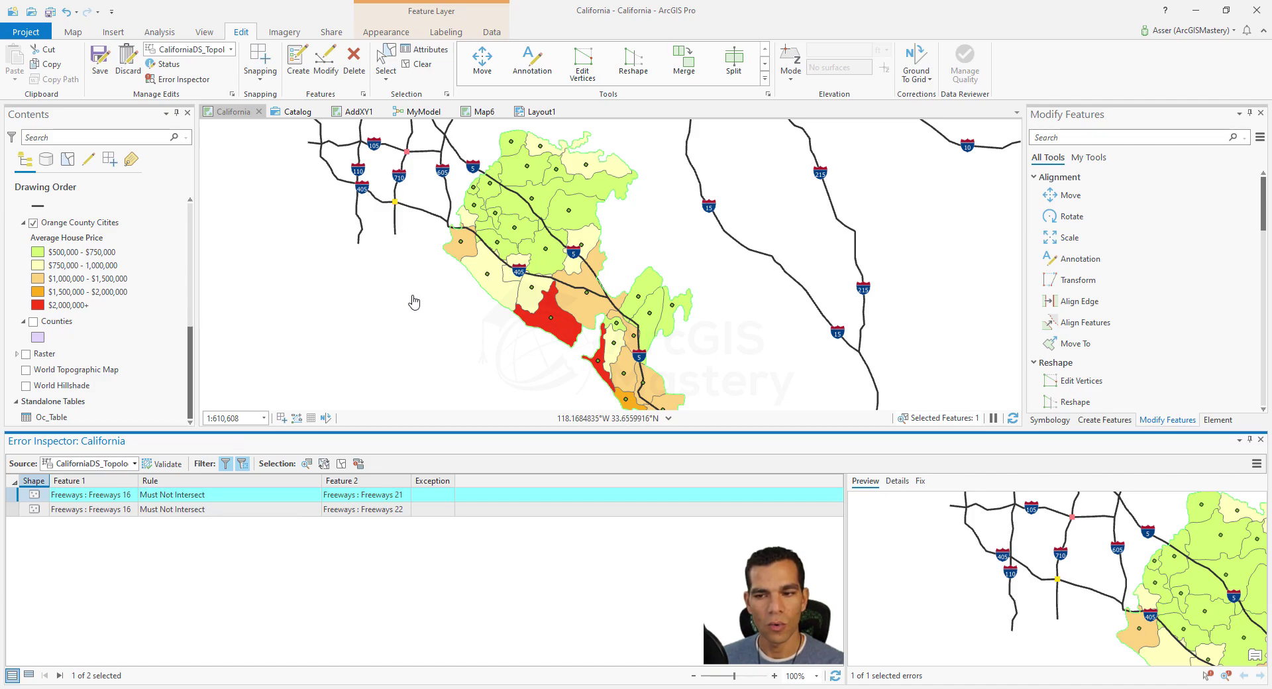
right_click(14, 496)
left_click(44, 520)
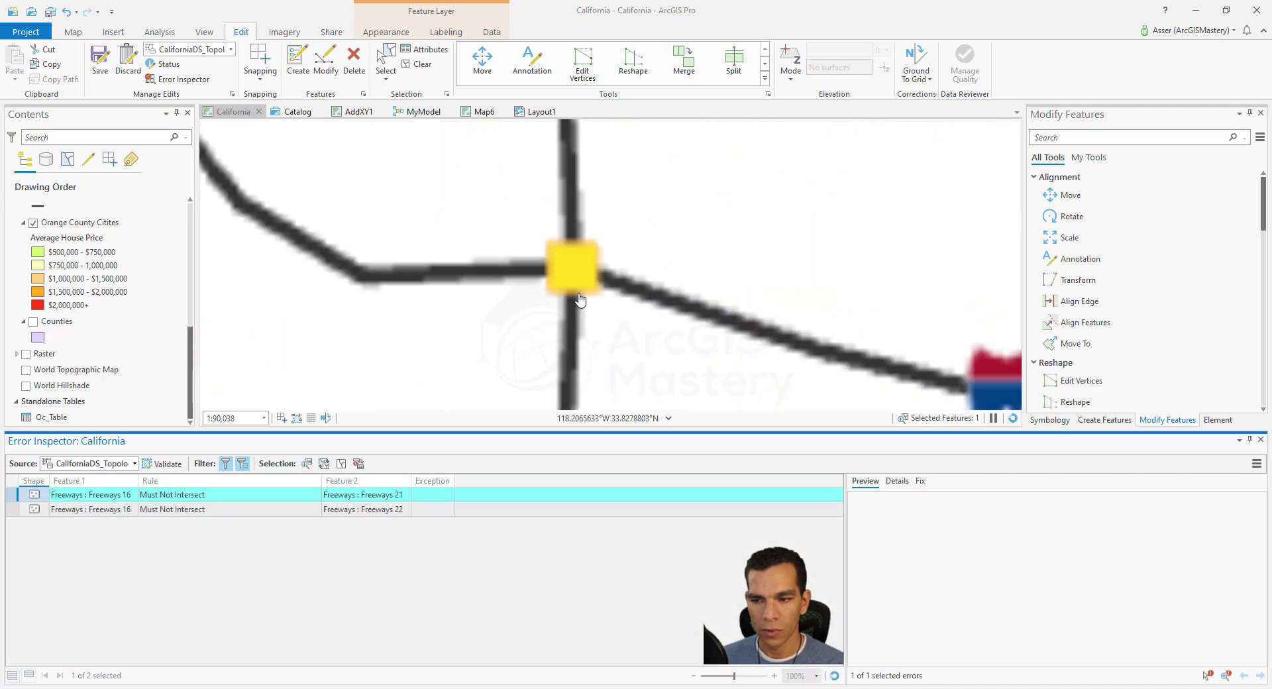
left_click(386, 60)
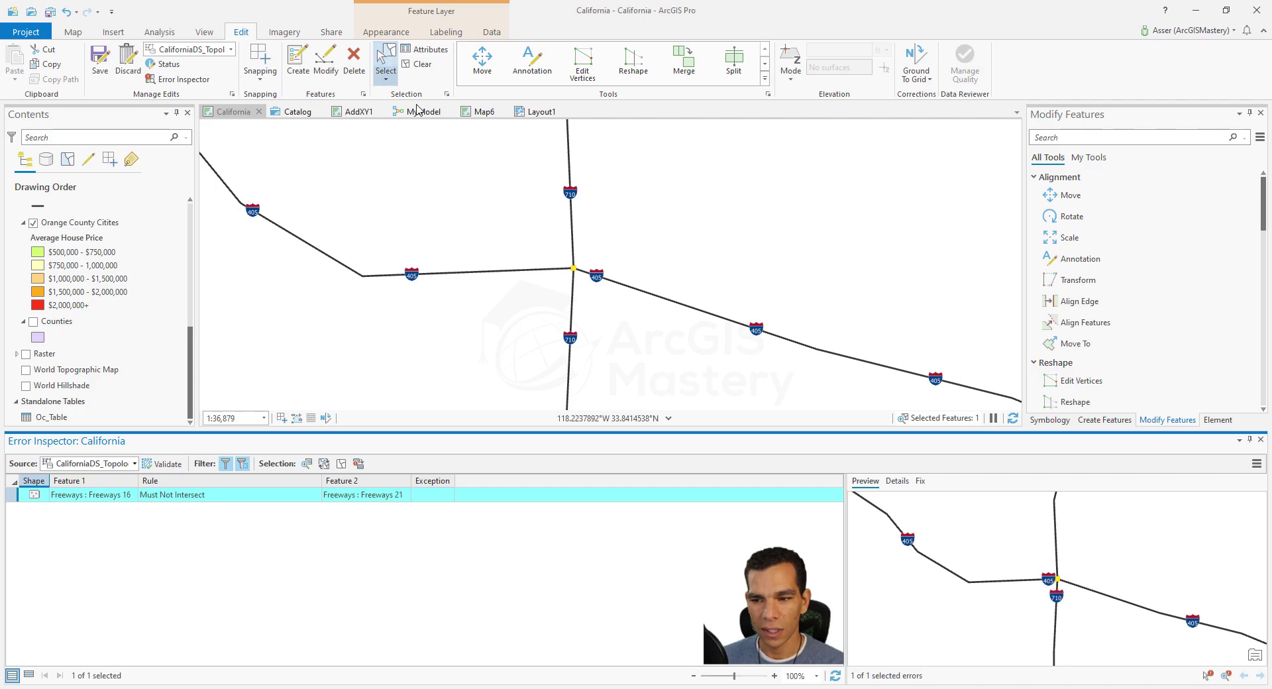
left_click(641, 290)
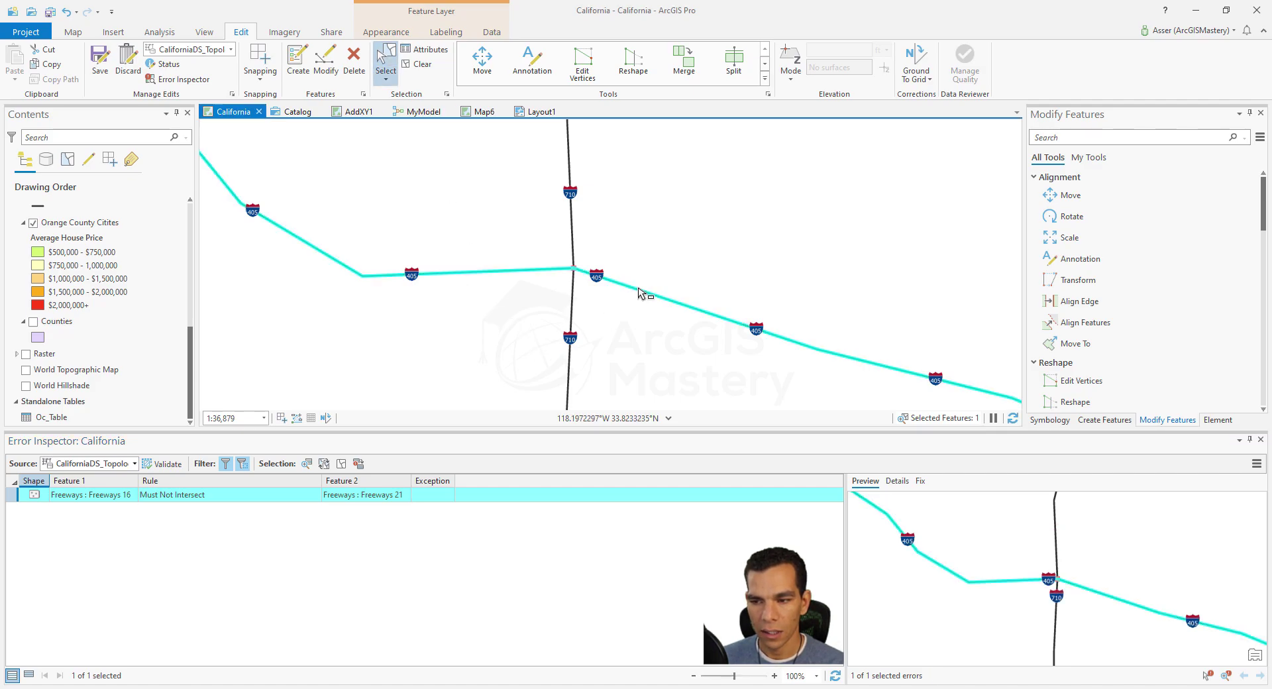
left_click(573, 300)
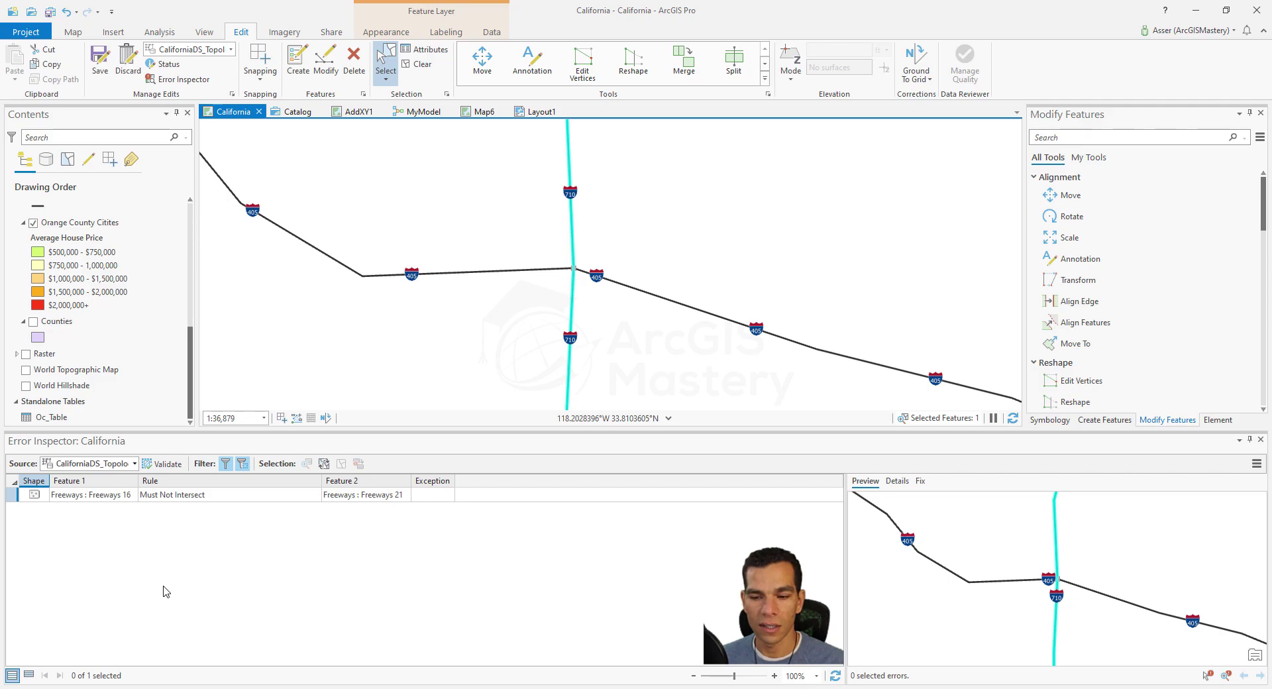
- Apply the Split fix to the Must Not Intersect error between Freeways 16 and Freeways 21
left_click(14, 497)
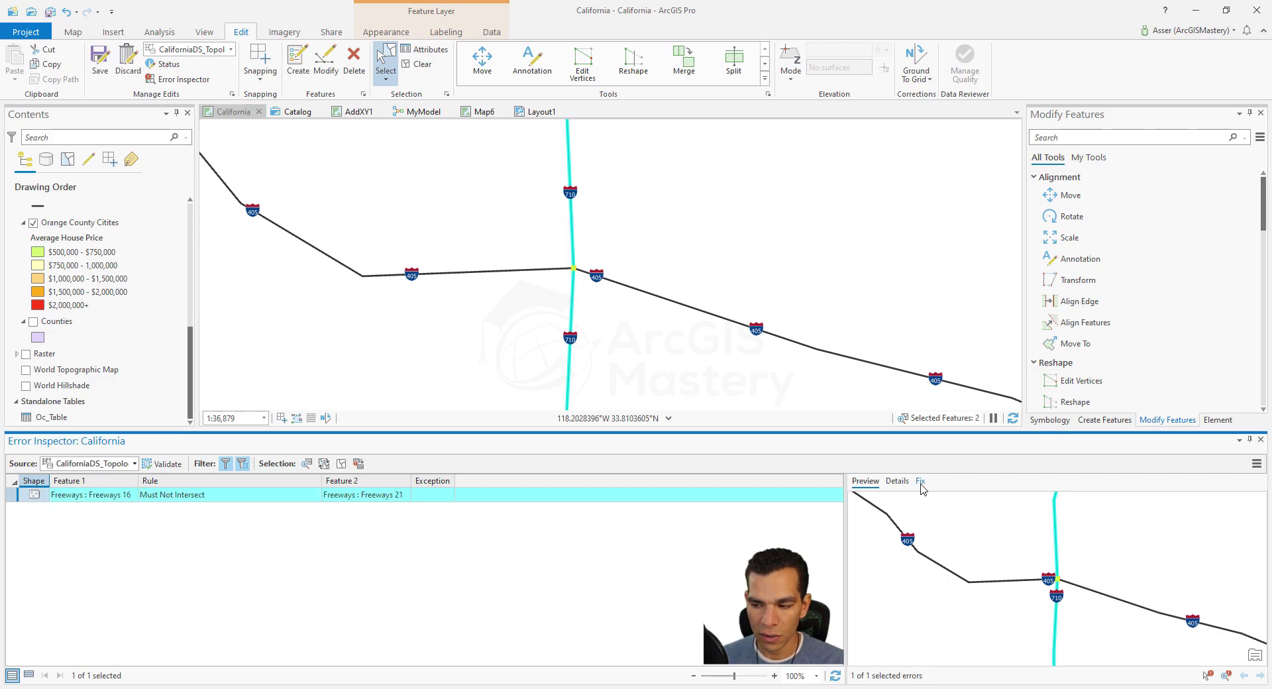
left_click(920, 483)
left_click(880, 532)
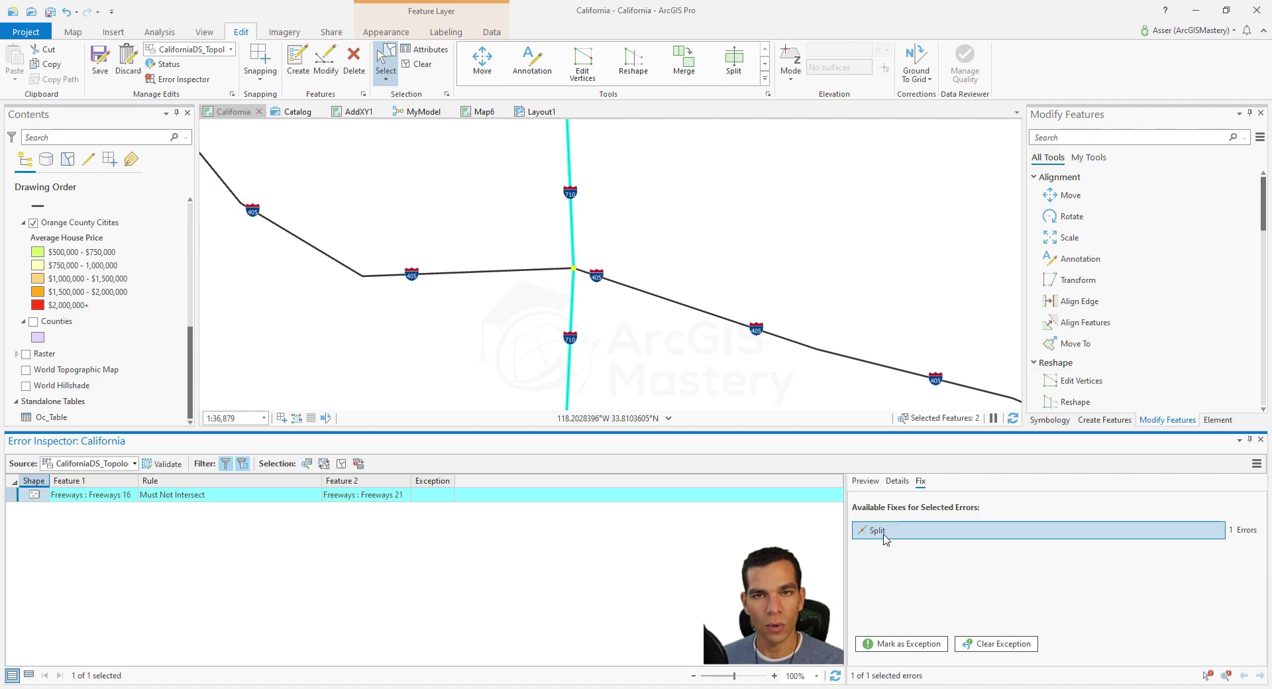
double_click(881, 533)
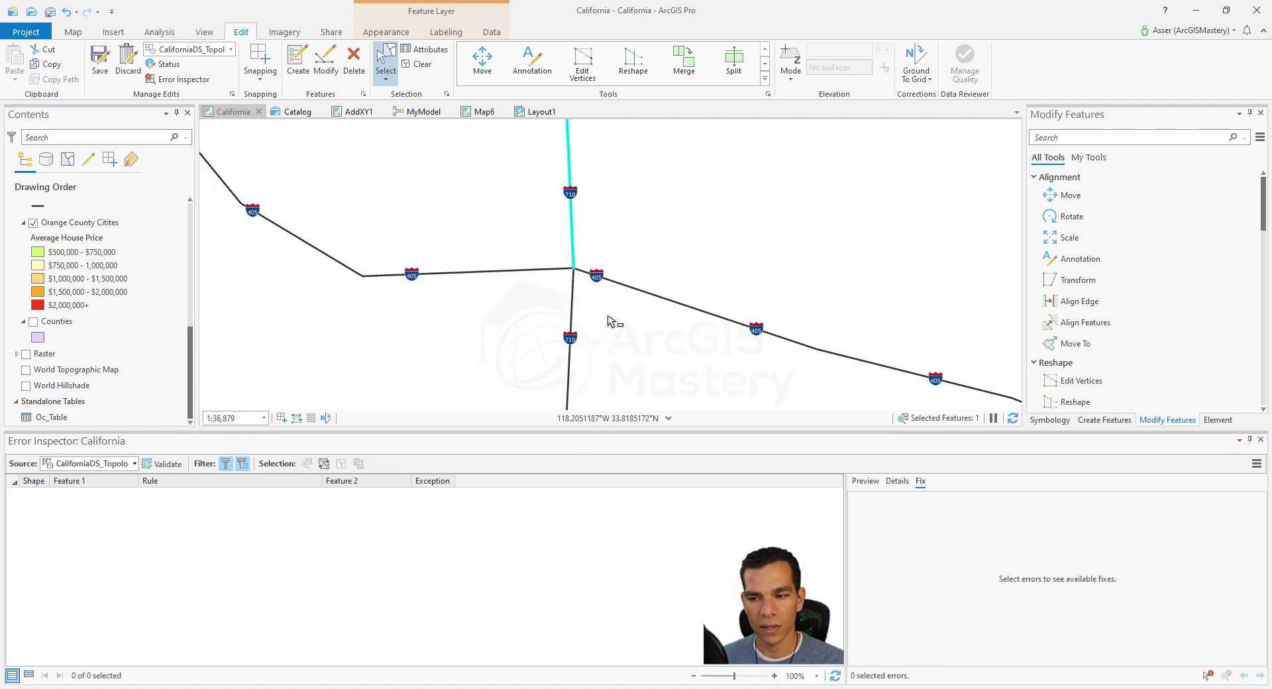
- Select the freeway segments around the split intersection one by one to check how they are divided
left_click(626, 286)
left_click(572, 298)
left_click(562, 270)
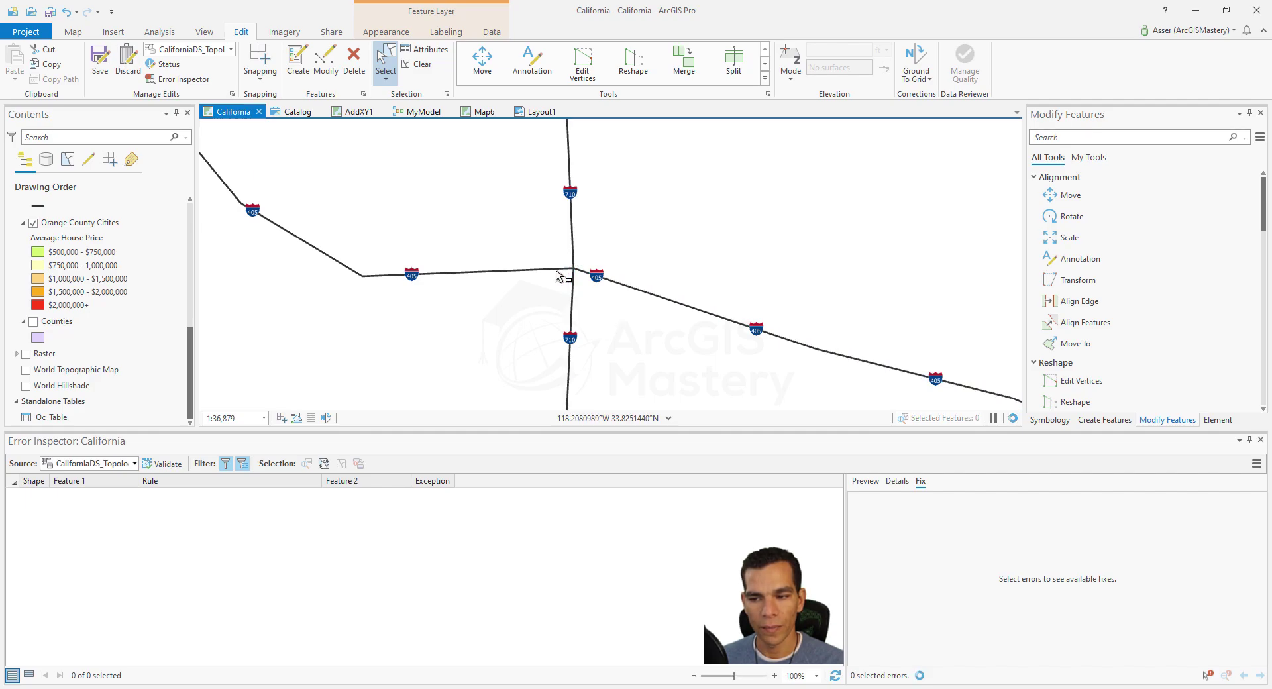
- Check the split freeway's upper segment, then locate the Must Not Intersect error between Freeways 16 and Freeways 22 on the map
left_click(573, 278)
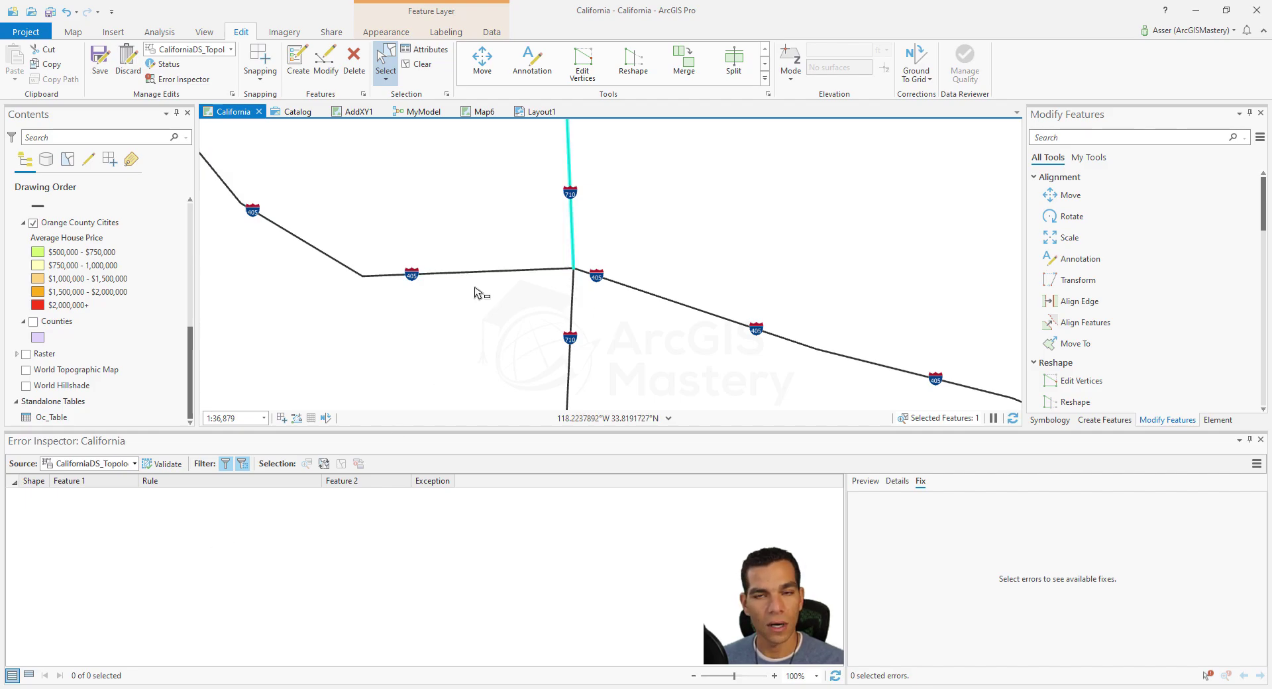
scroll(482, 294, "down", 5)
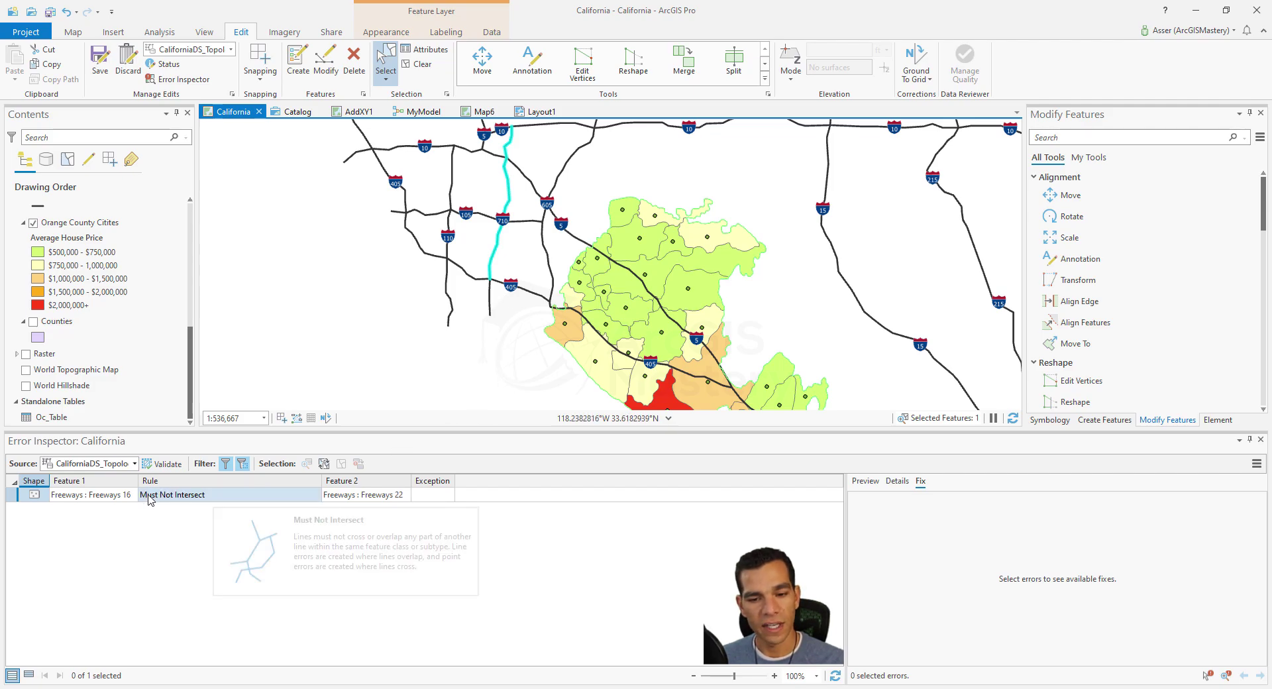
right_click(11, 497)
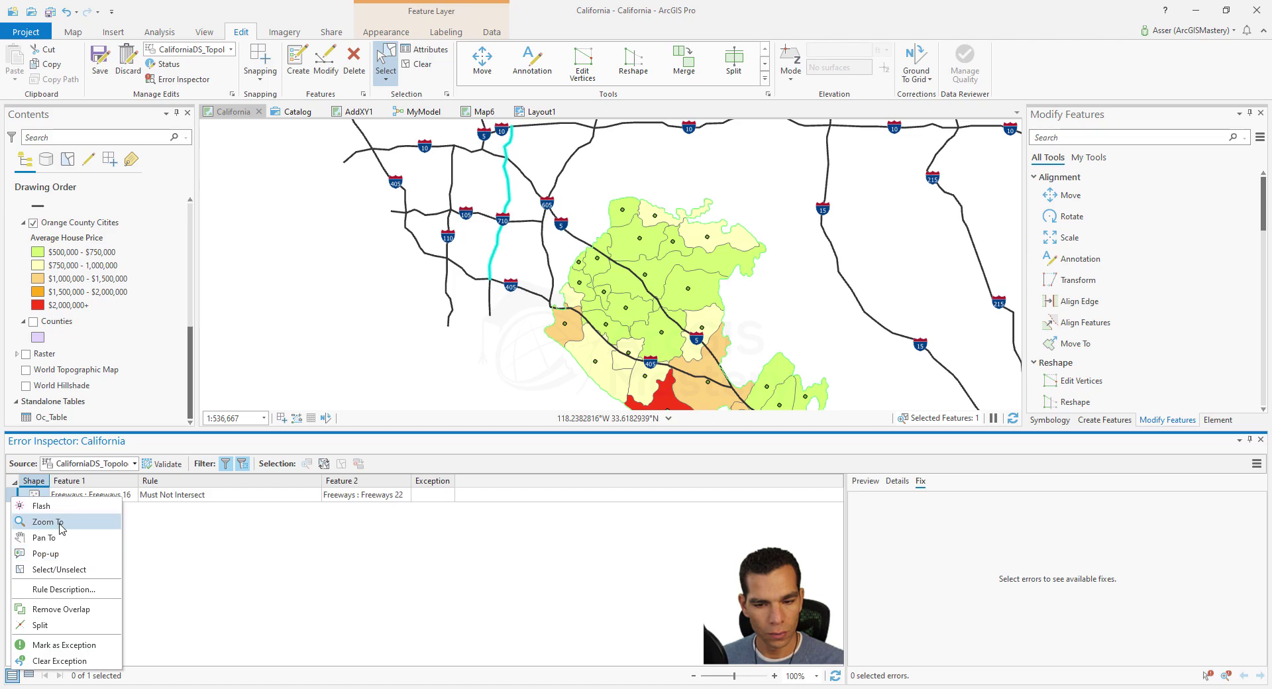
left_click(53, 522)
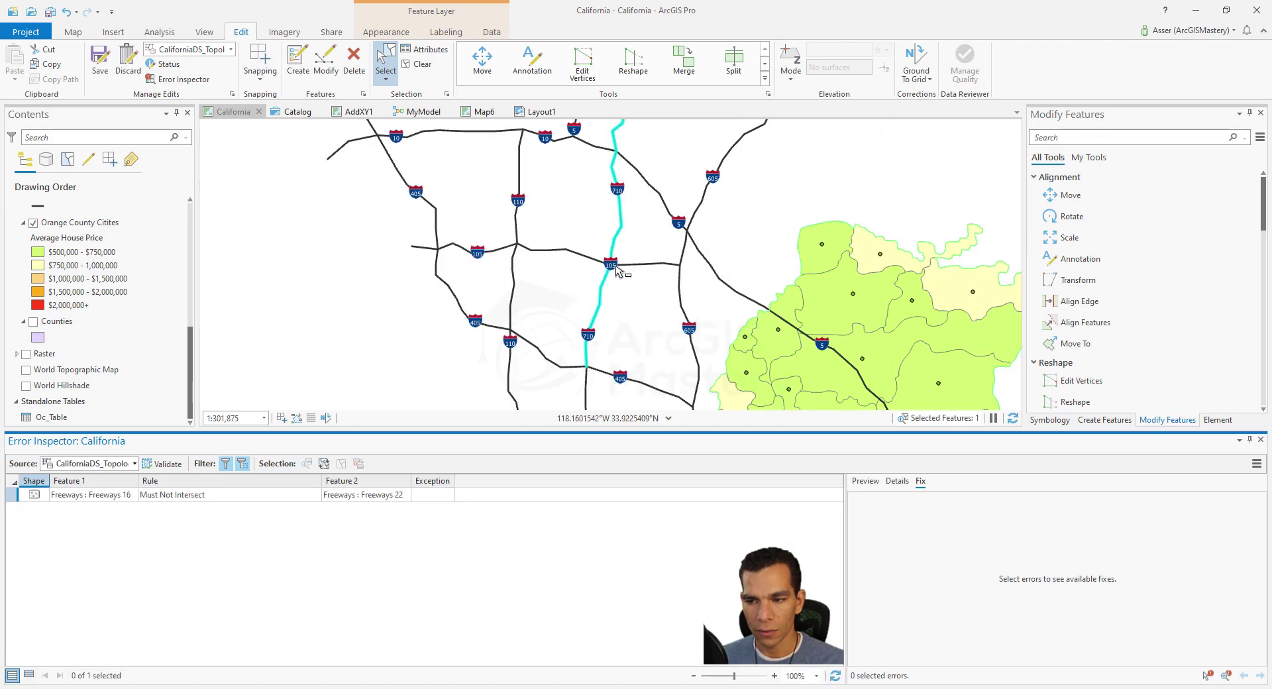
scroll(610, 265, "up", 6)
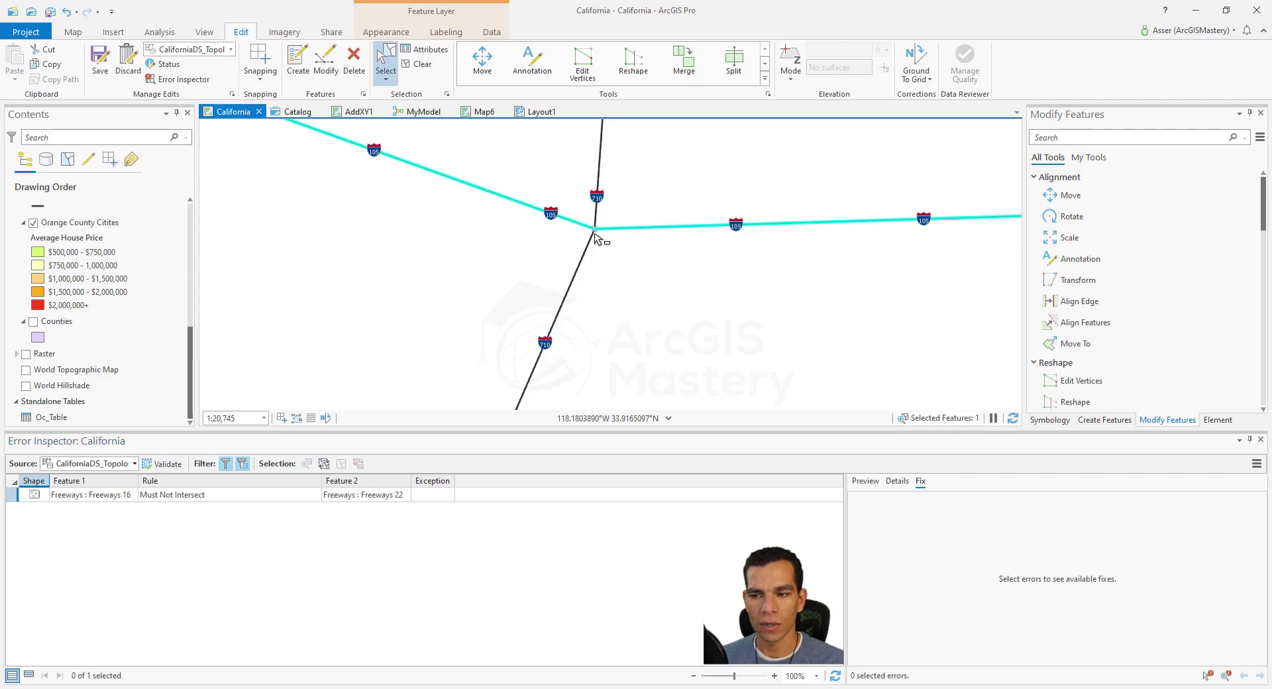
- Apply the Split fix to the Must Not Intersect error between Freeways 16 and Freeways 22
left_click(16, 497)
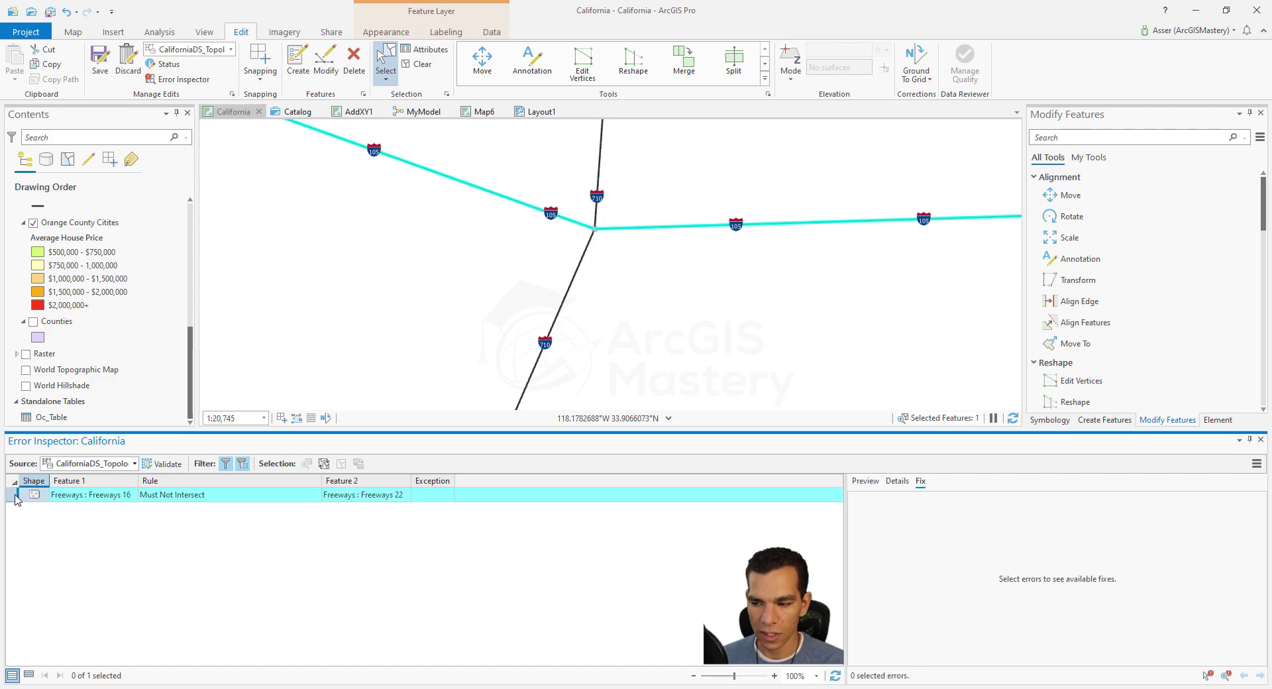
left_click(920, 482)
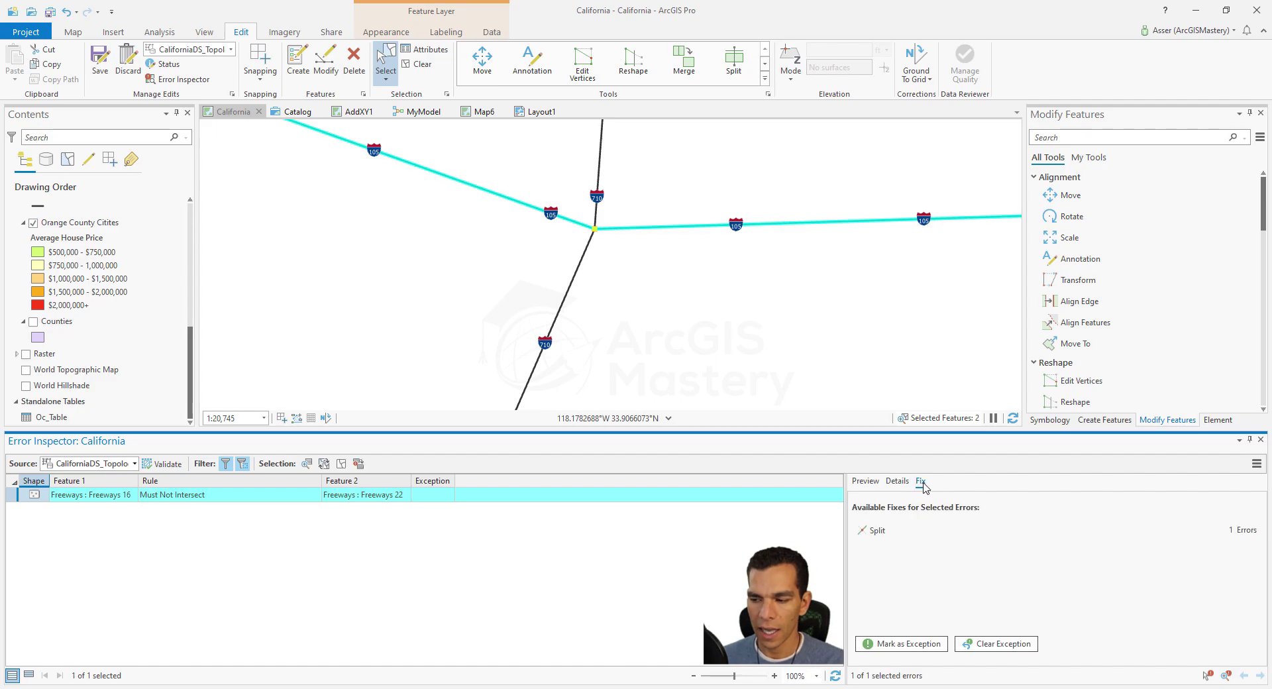
left_click(880, 533)
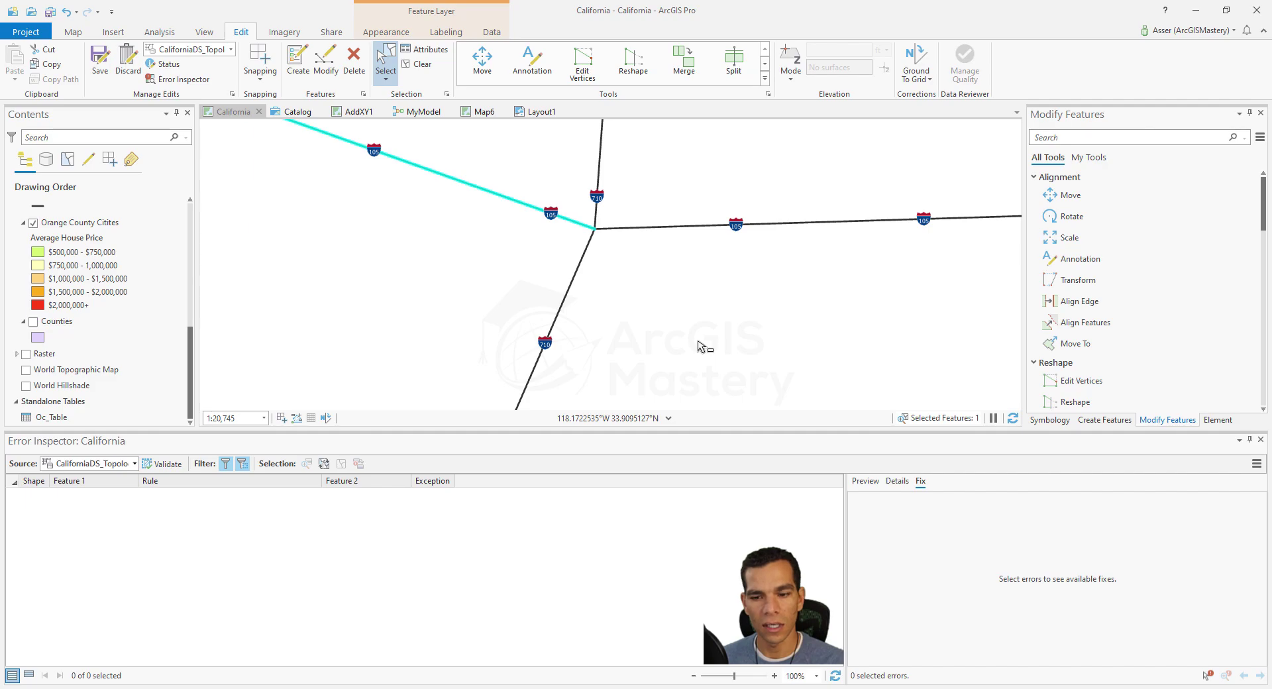
- Move the Cities point in the large coastal polygon south of Seal Beach offshore, outside all Orange County city polygons
scroll(702, 346, "down", 5)
left_click_drag(727, 378, 471, 233)
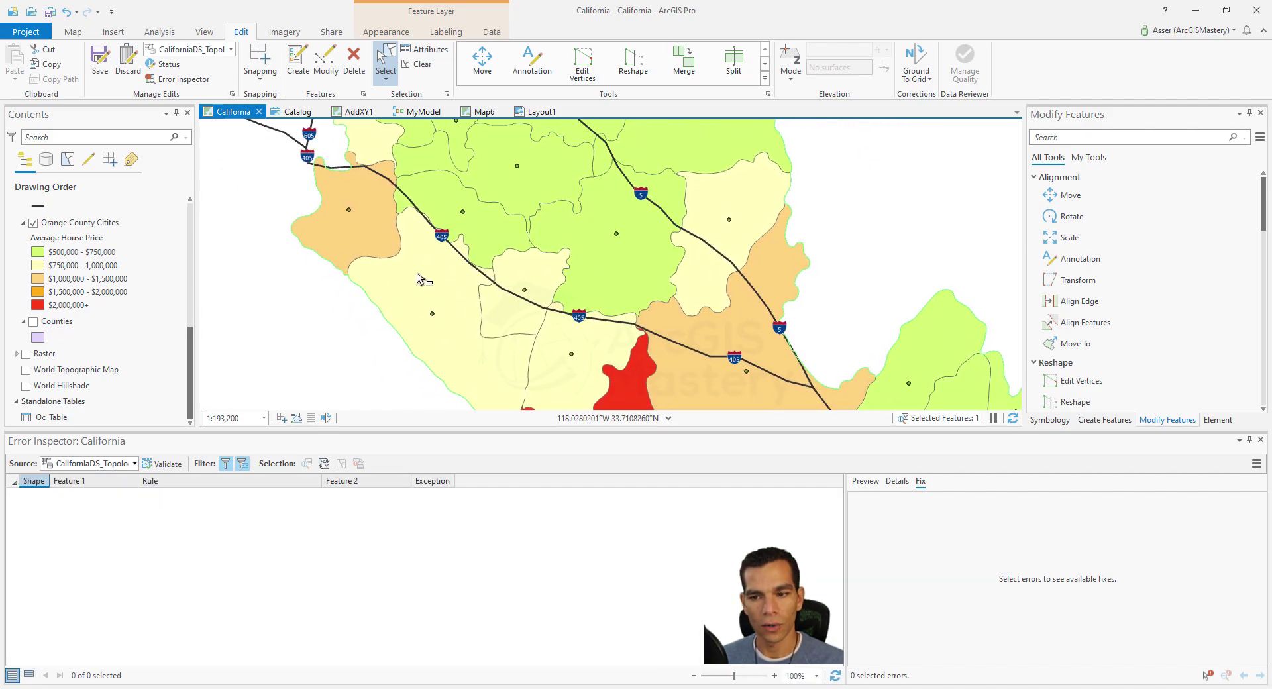
left_click(325, 63)
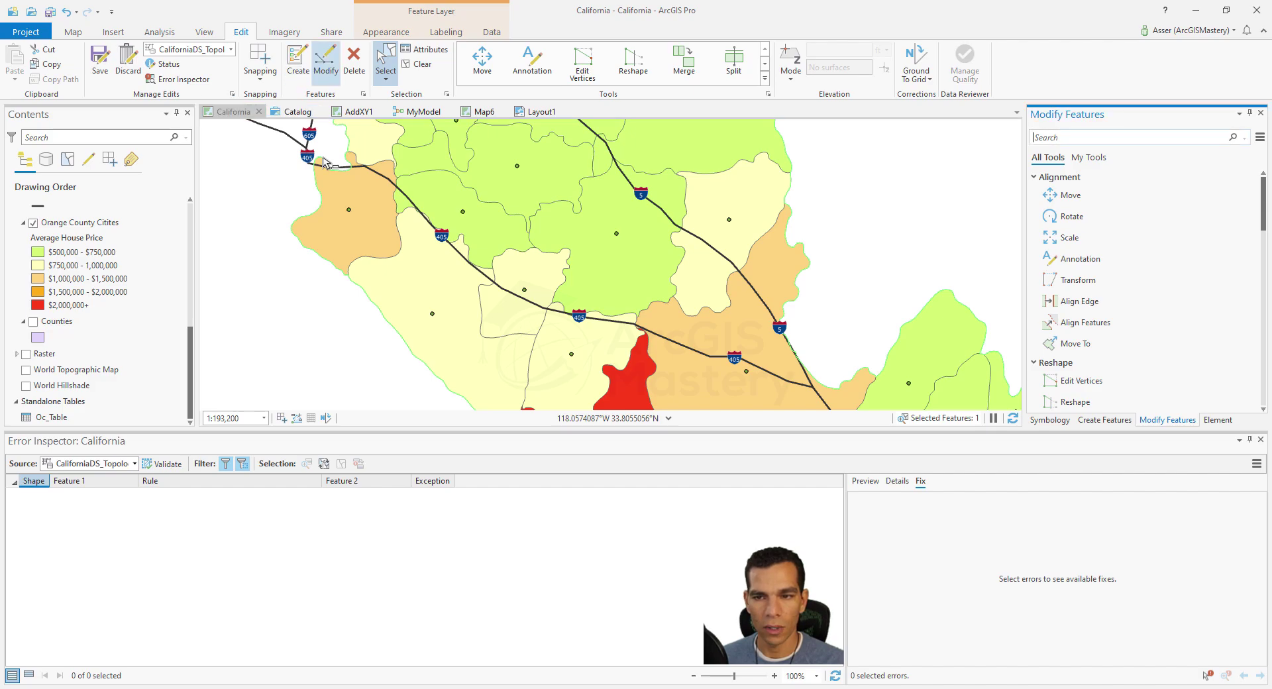
left_click(432, 318)
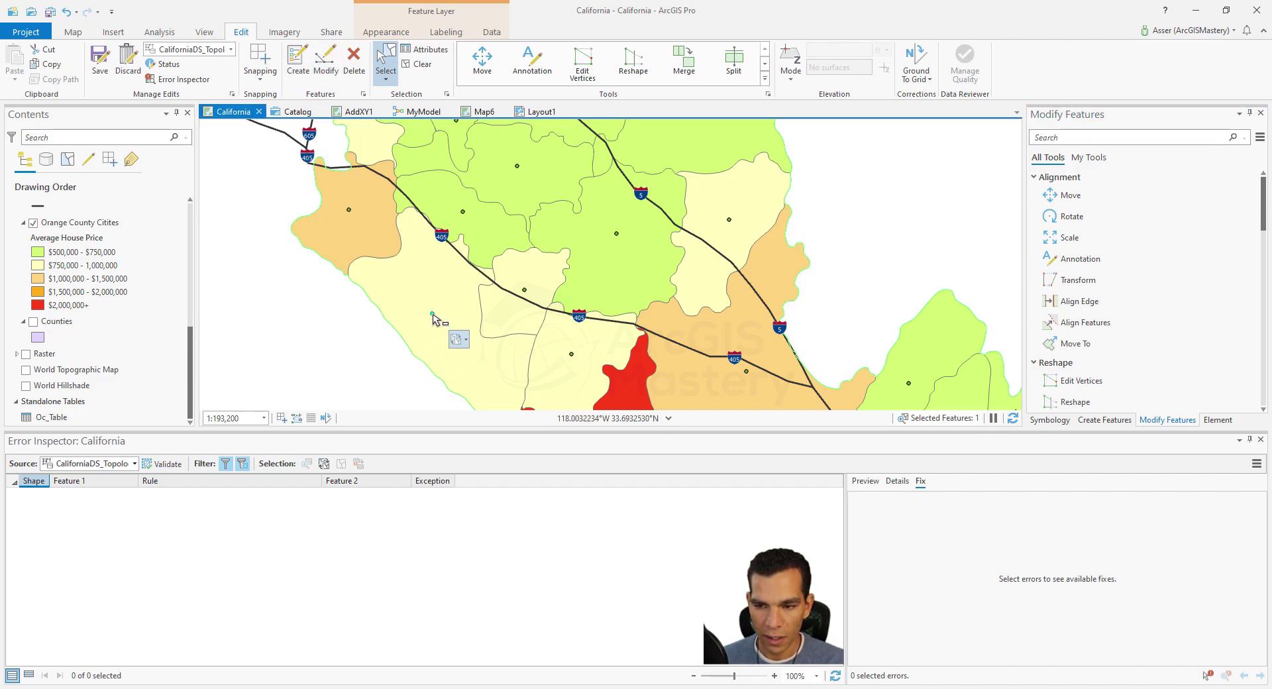
right_click(432, 315)
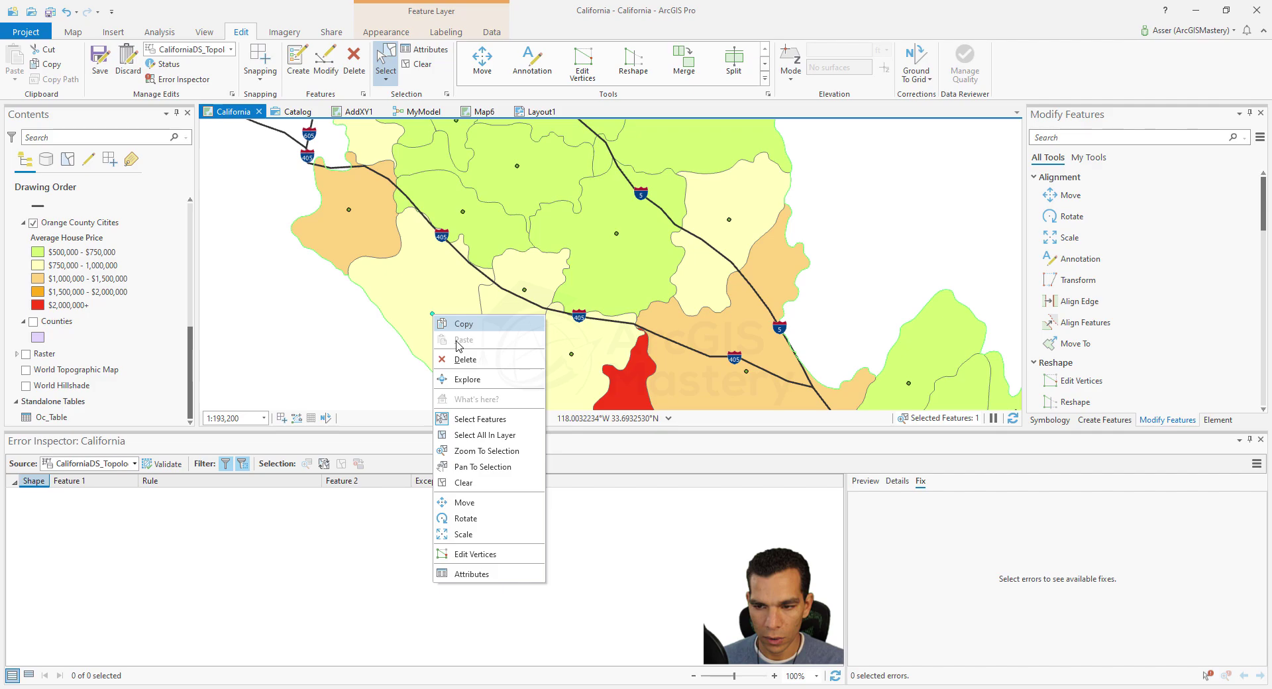
left_click(448, 380)
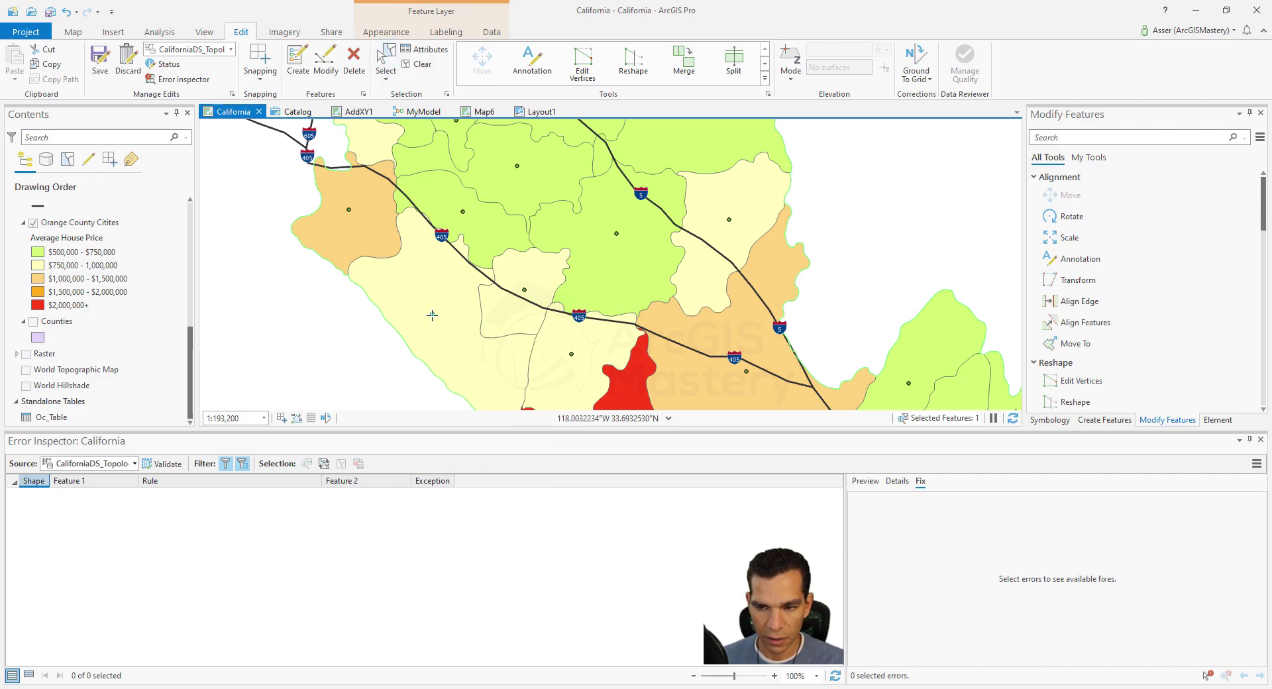
left_click(432, 315)
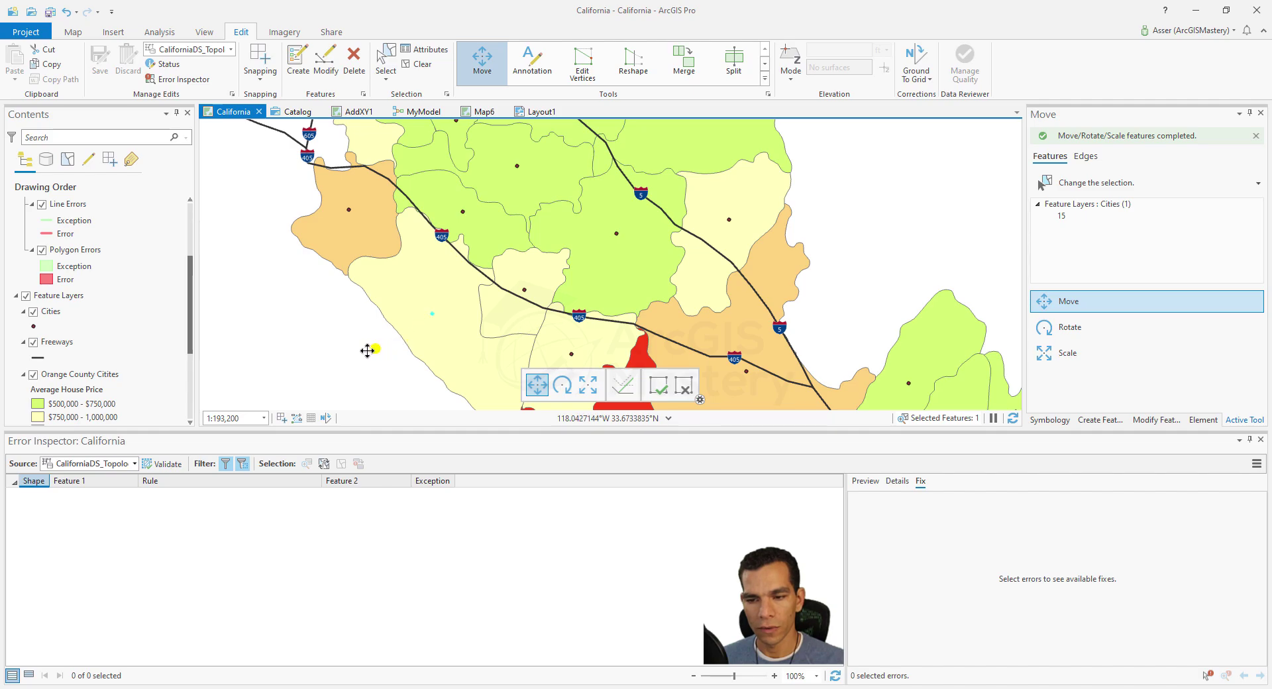
left_click(658, 385)
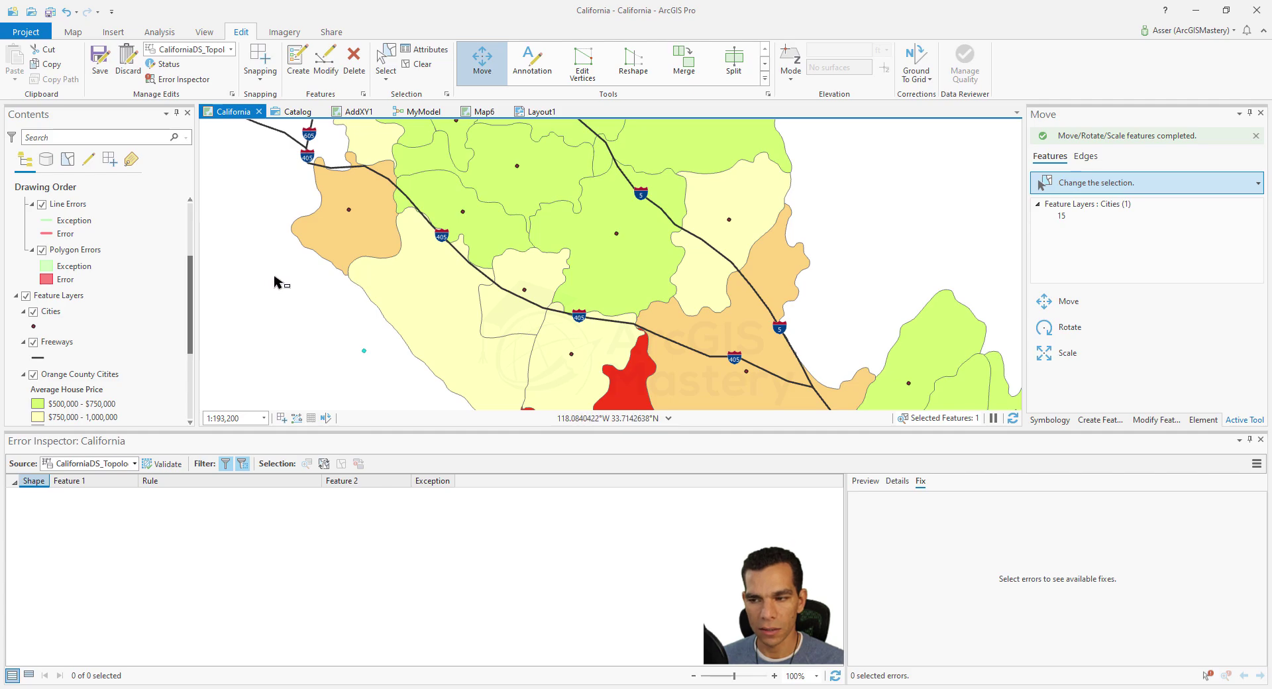
- Rotate the Seal Beach polygon slightly out of alignment with its neighbours and validate the topology
left_click_drag(279, 285, 371, 355)
left_click(401, 294)
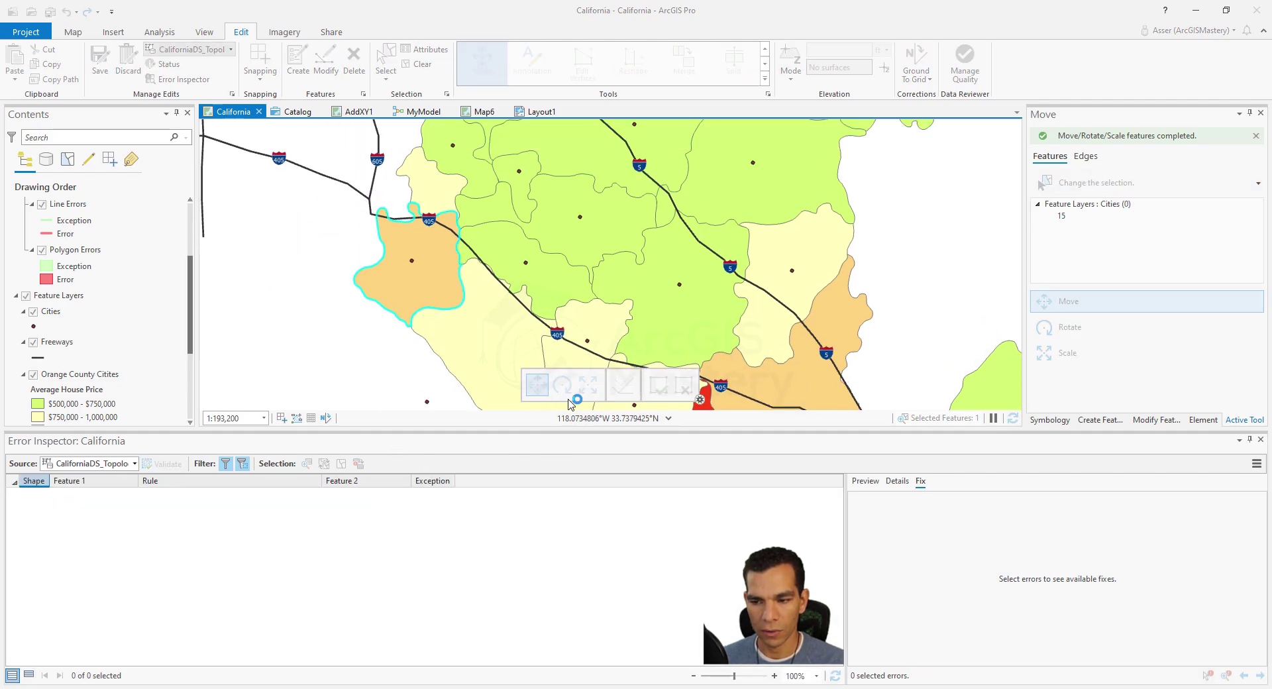
left_click(563, 386)
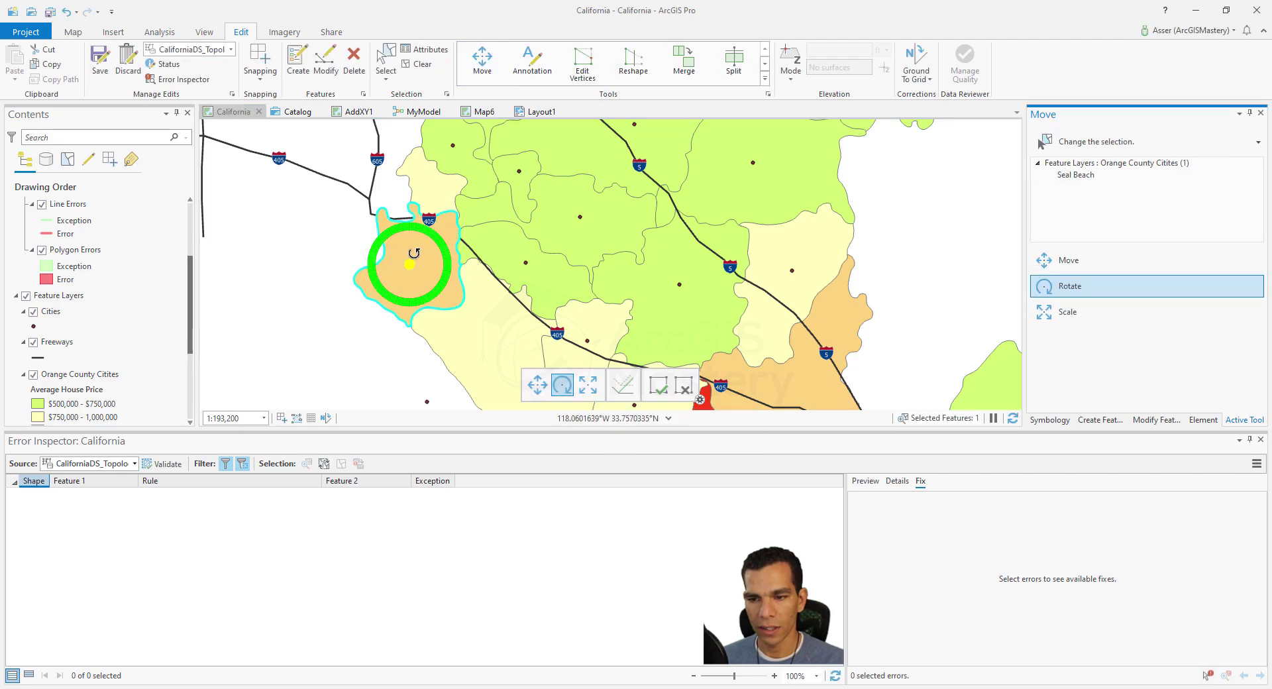
left_click_drag(416, 247, 415, 245)
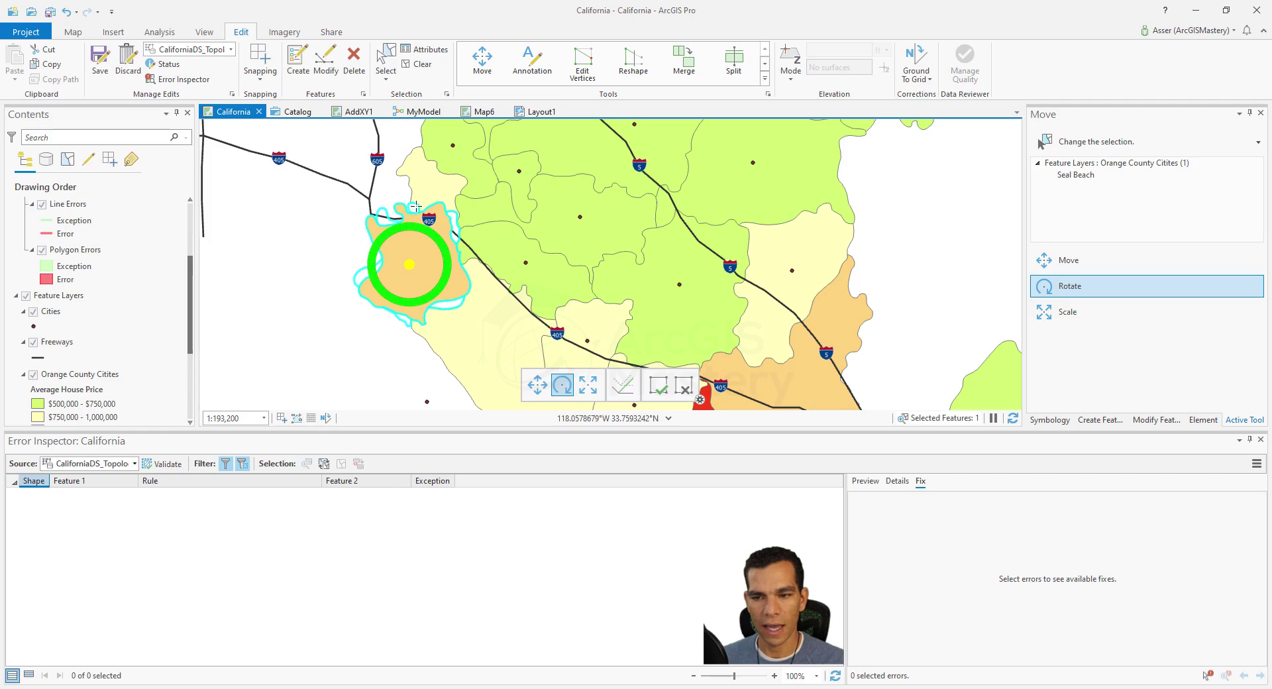
left_click(658, 384)
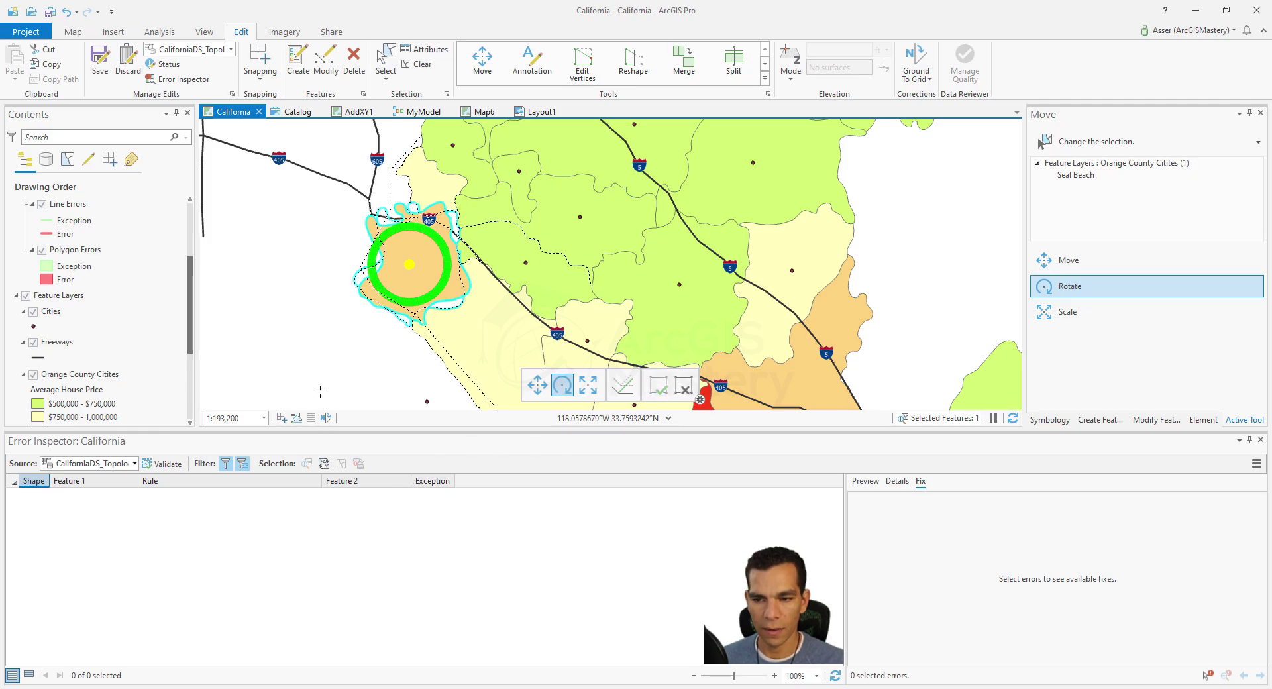
scroll(370, 344, "down", 2)
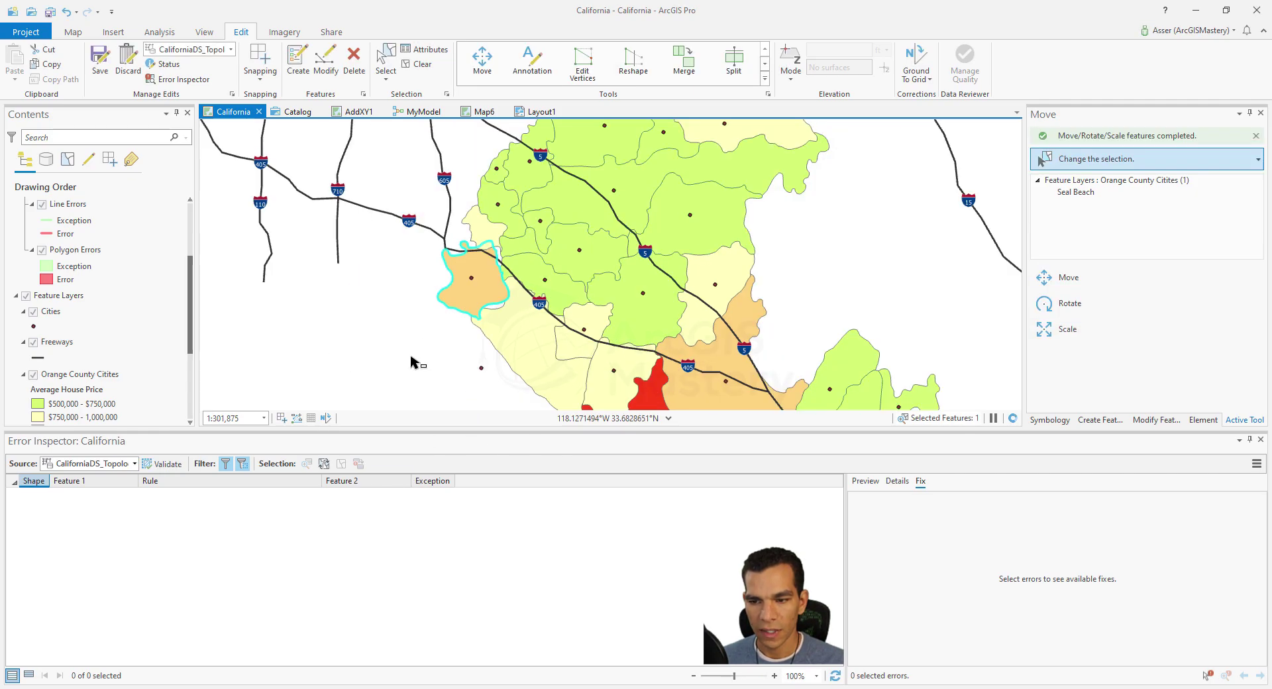
left_click(173, 467)
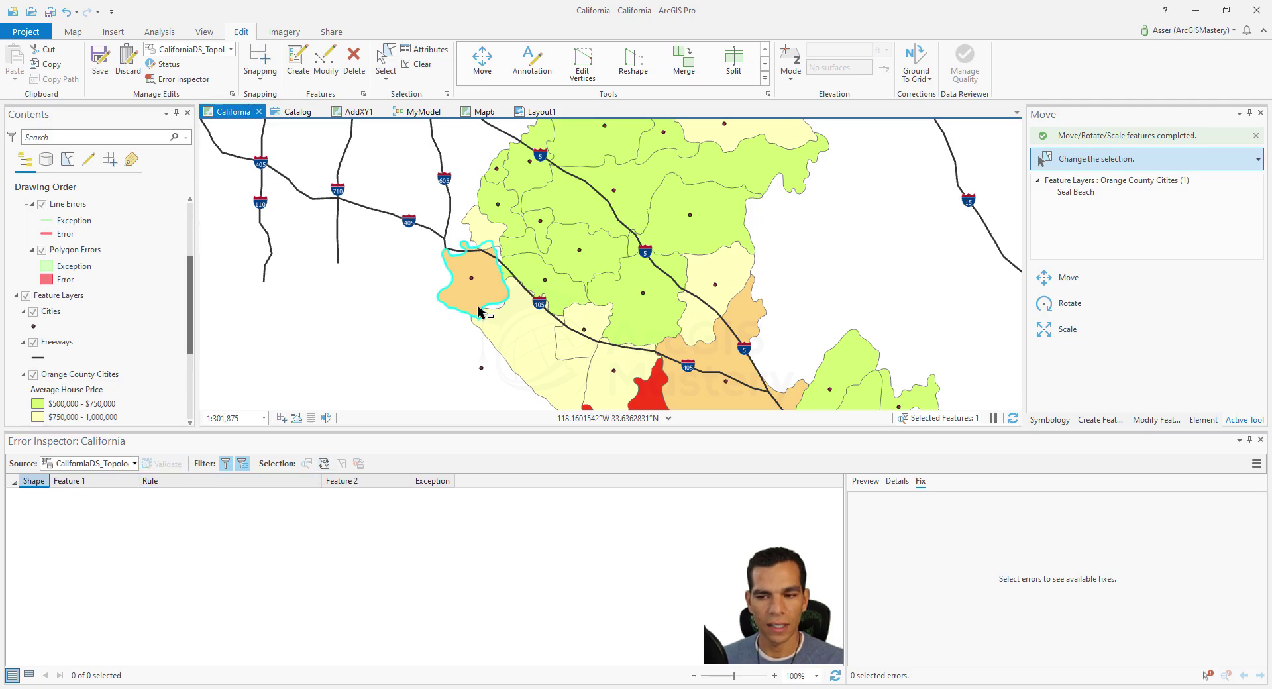
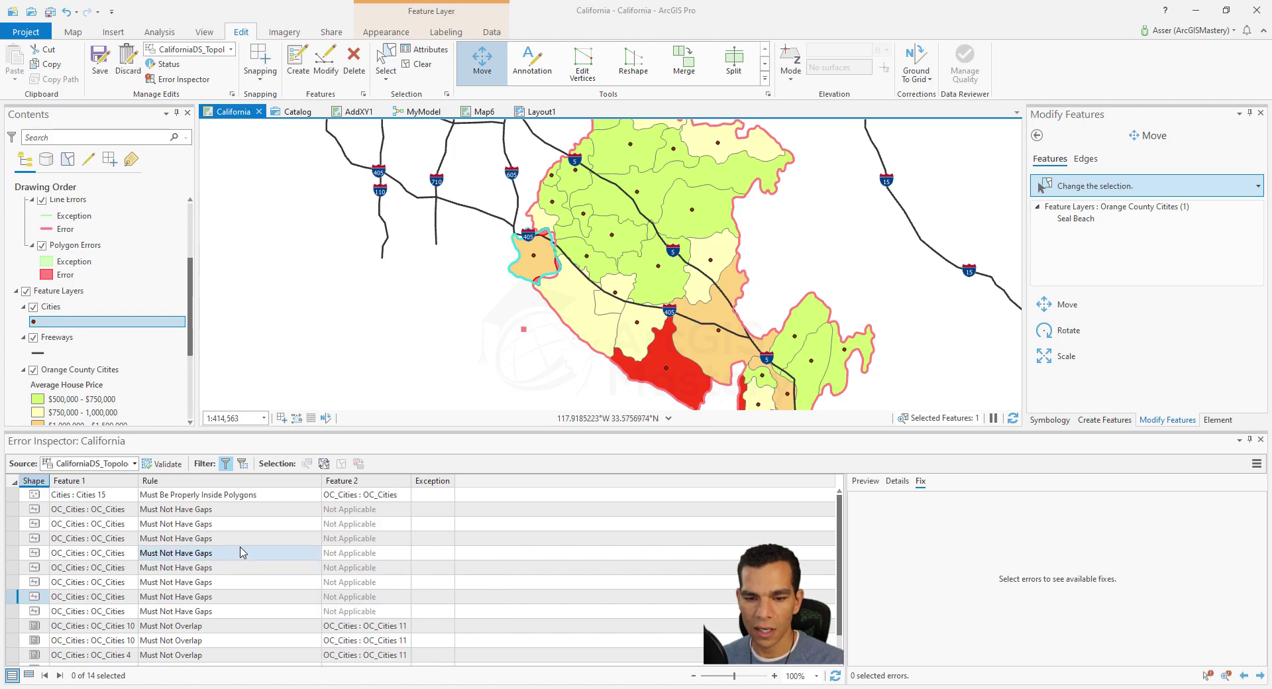
- Flash the OC_Cities Must Not Have Gaps error along the county's coastal boundary and mark it as an exception
left_click(13, 508)
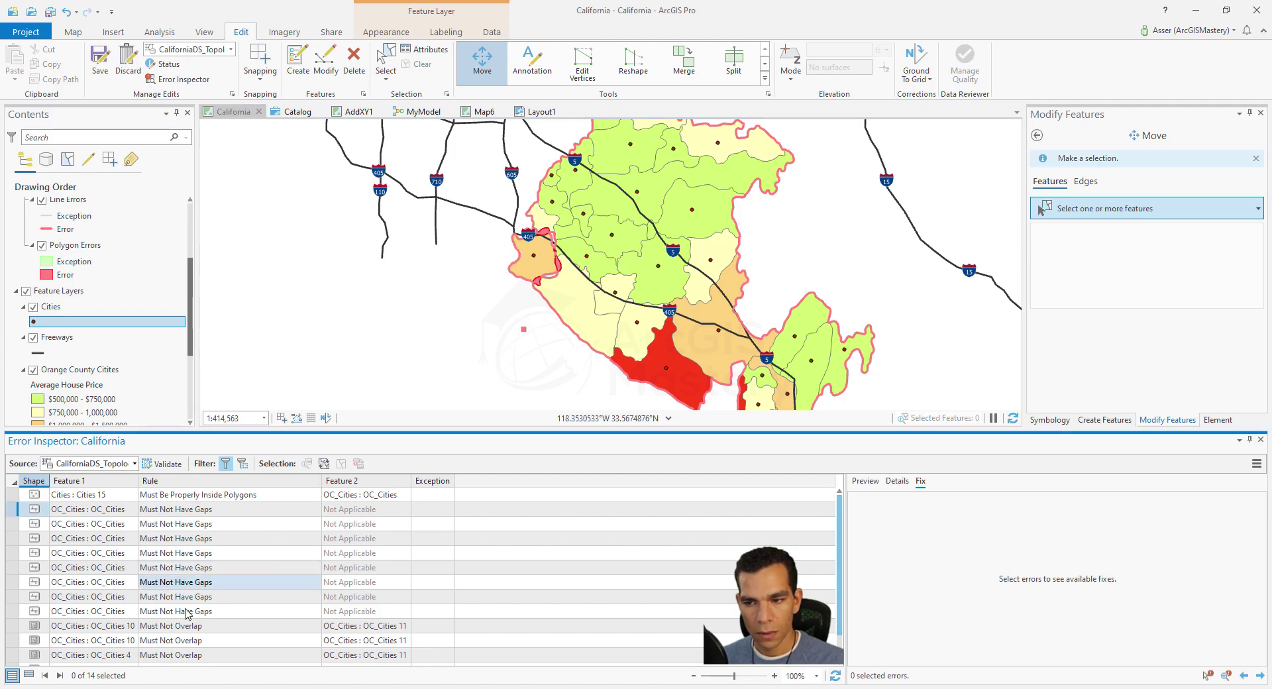
right_click(13, 509)
left_click(39, 520)
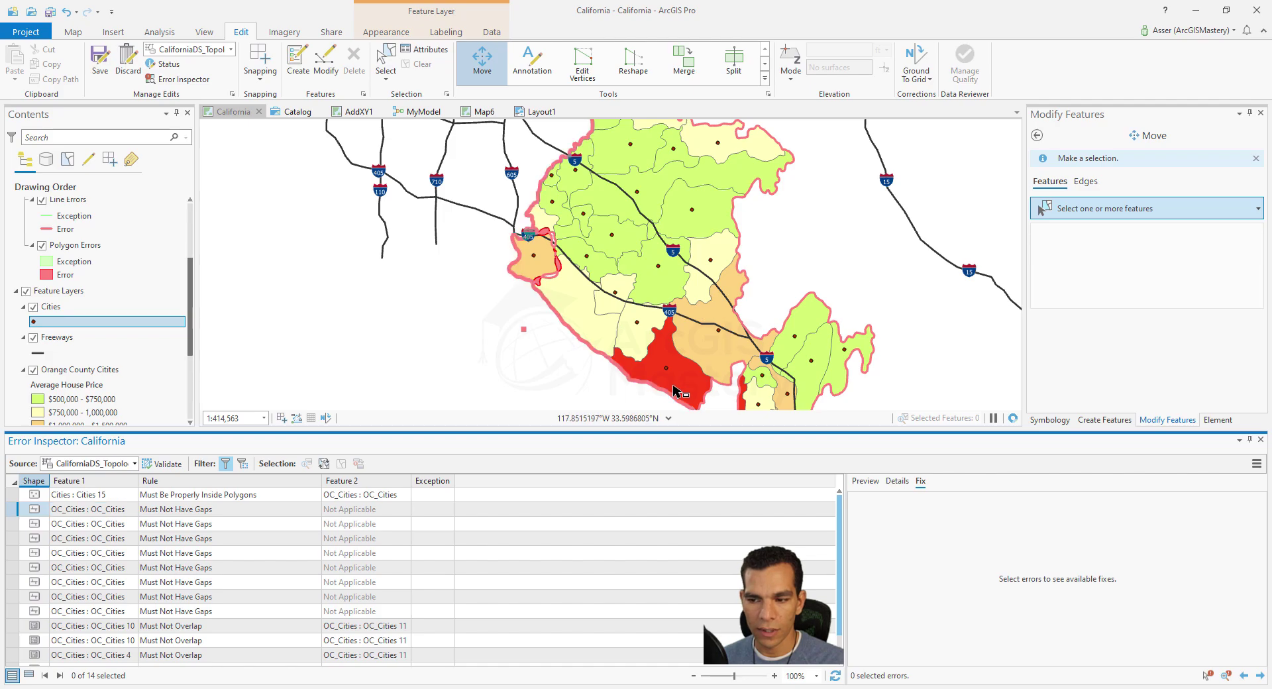
right_click(10, 513)
left_click(53, 615)
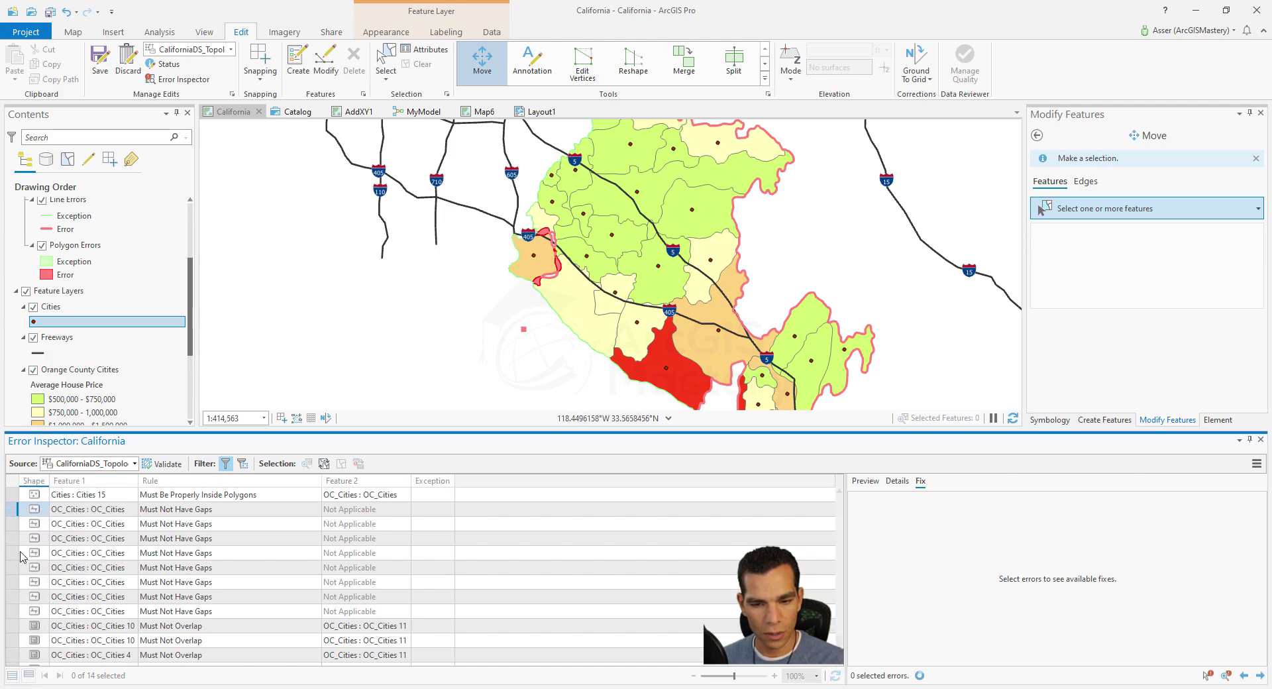
- Flash the Must Not Have Gaps error along the county's inland outer boundary and mark it as an exception
right_click(14, 514)
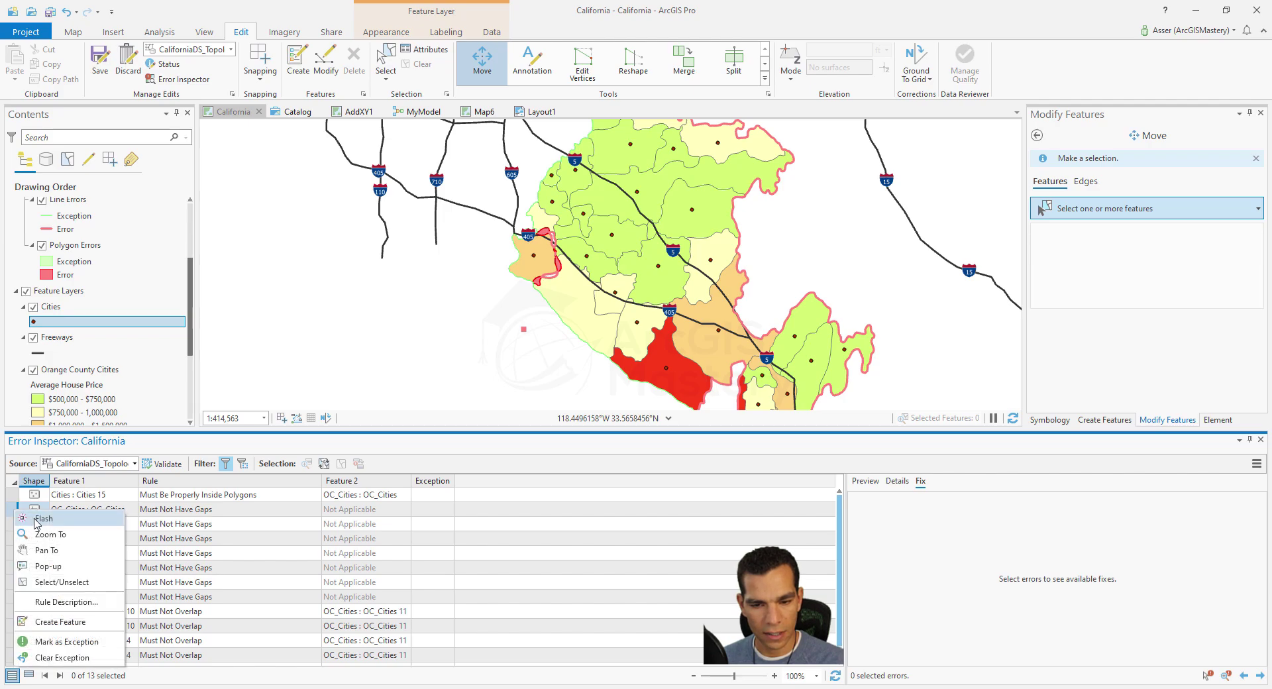
left_click(26, 523)
right_click(13, 514)
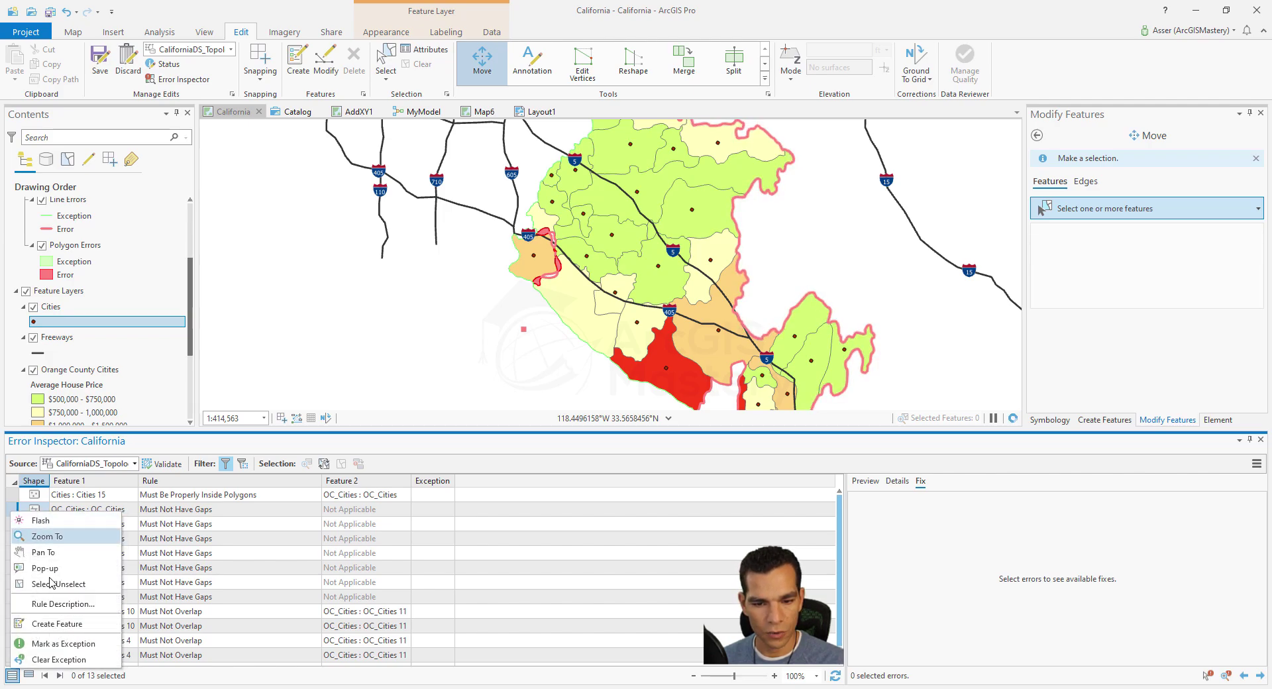
left_click(58, 649)
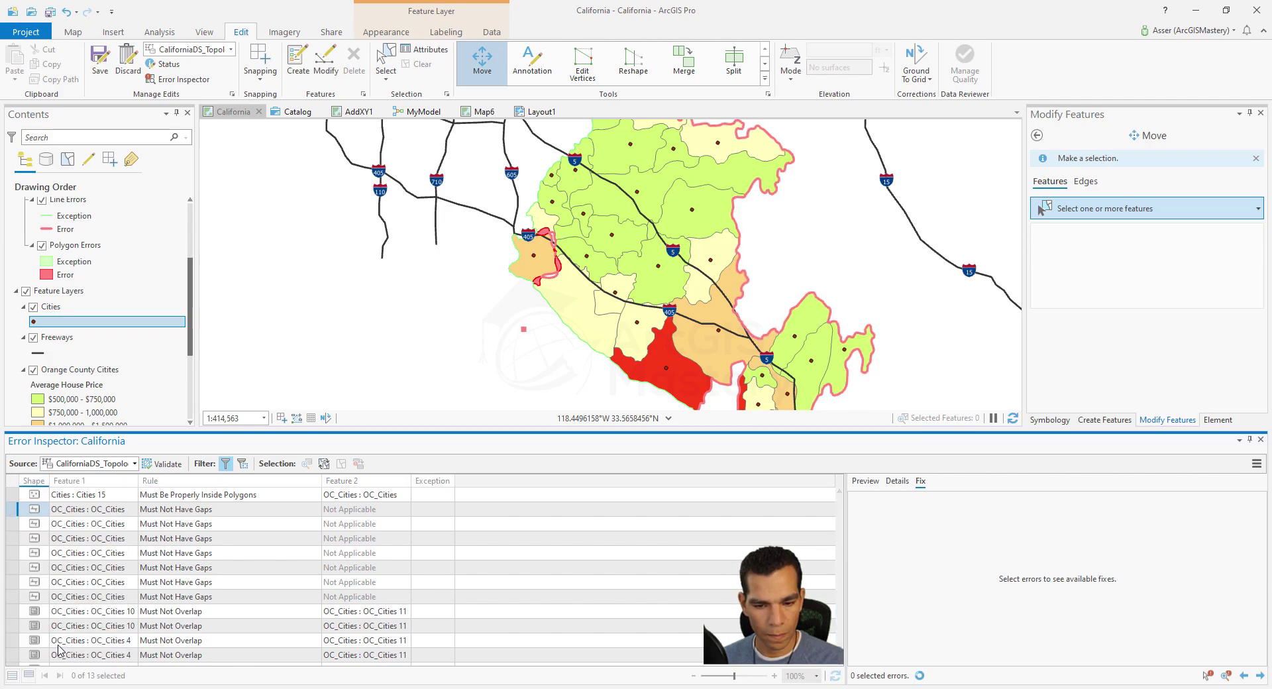
- Flash the remaining OC_Cities Must Not Have Gaps errors one by one to locate each of them on the map
right_click(14, 516)
left_click(46, 528)
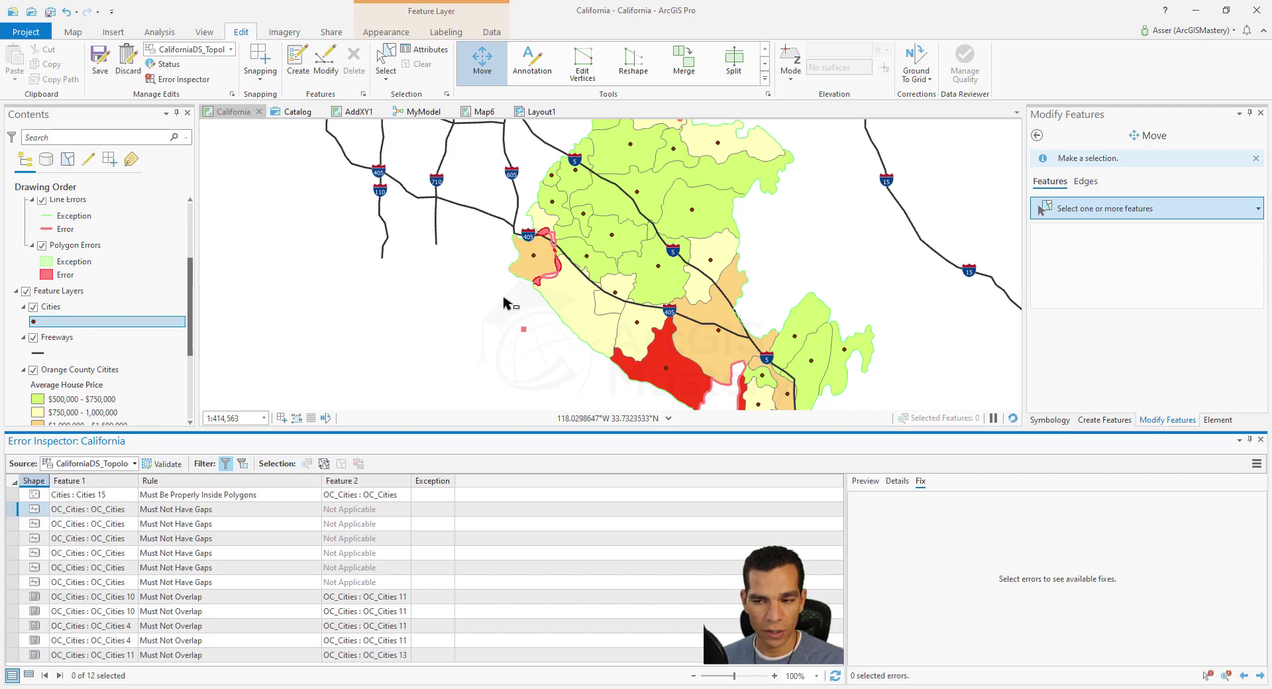
right_click(37, 523)
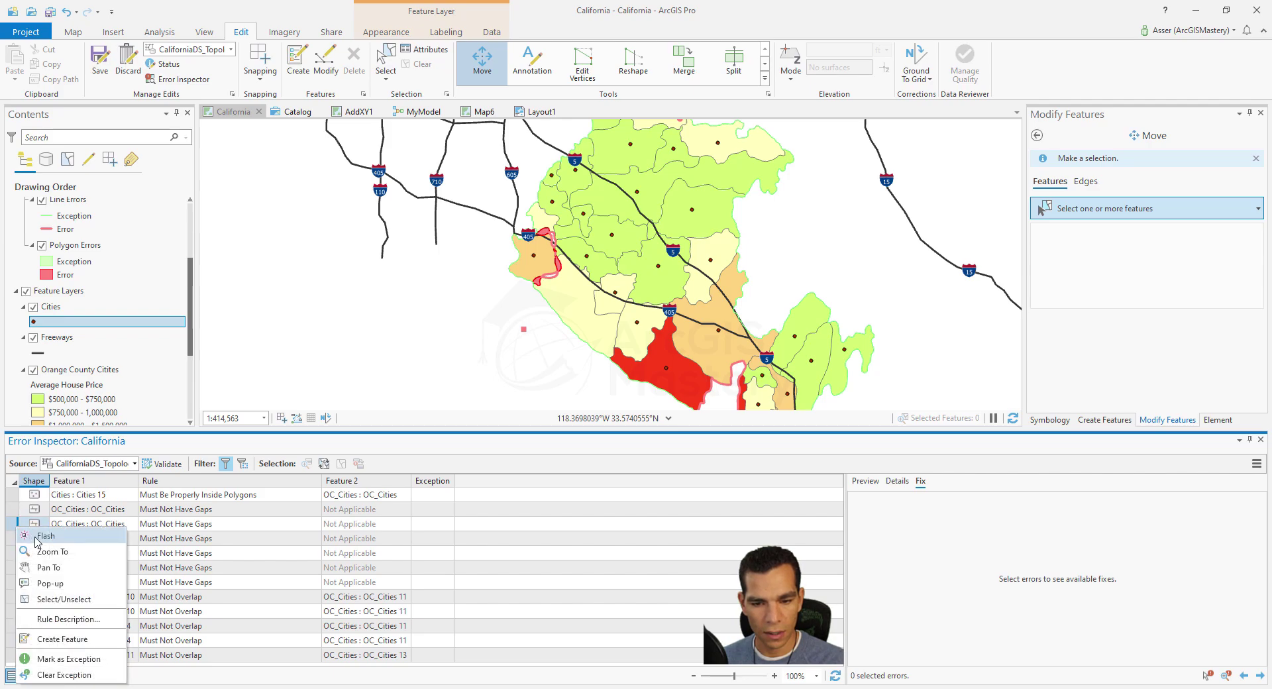
left_click(41, 542)
right_click(13, 538)
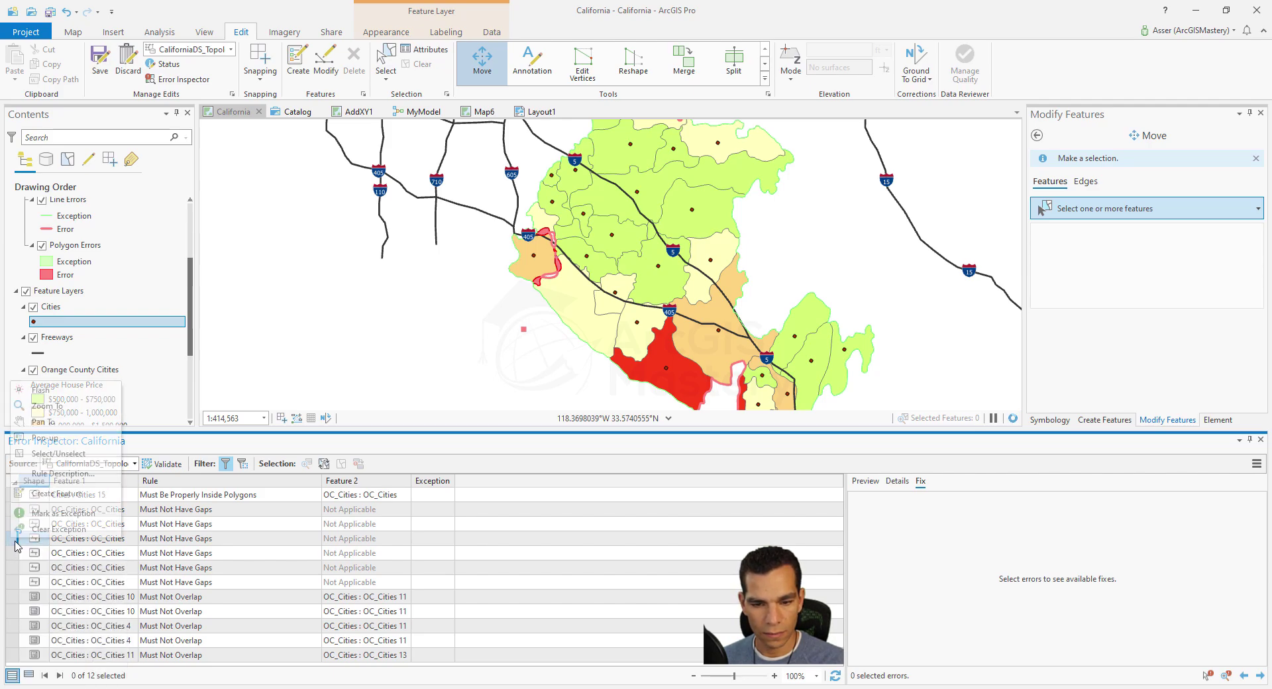
left_click(64, 398)
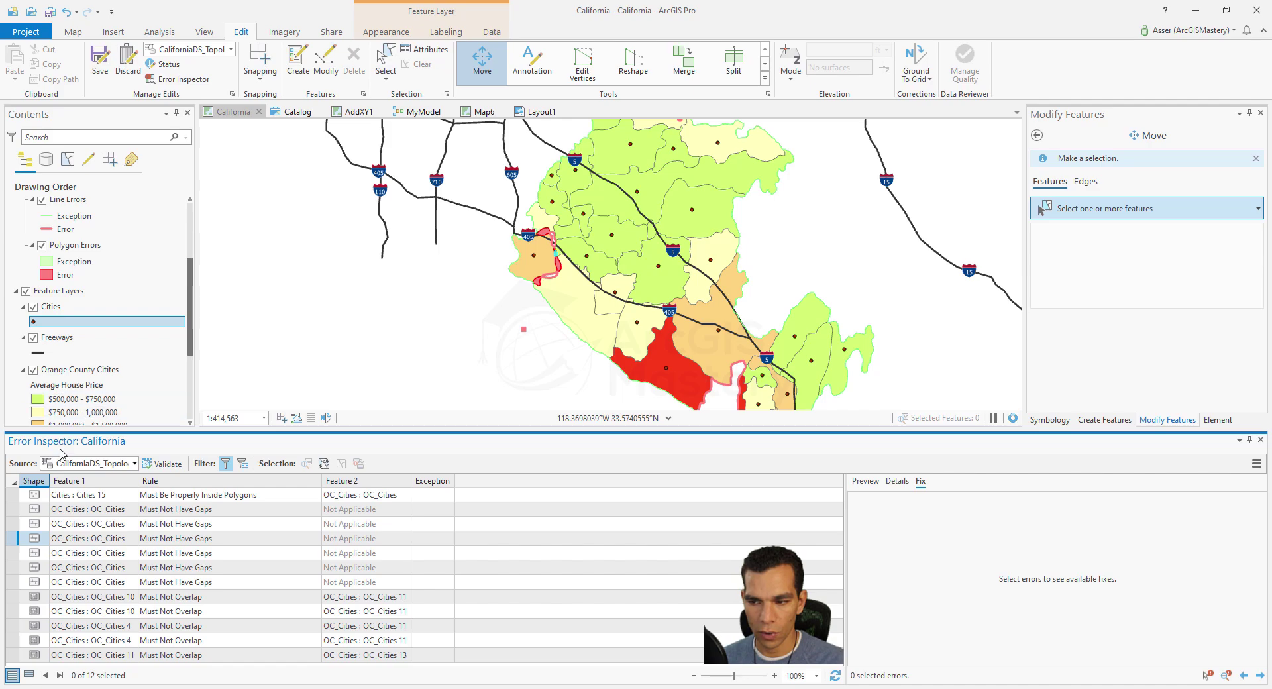
right_click(14, 549)
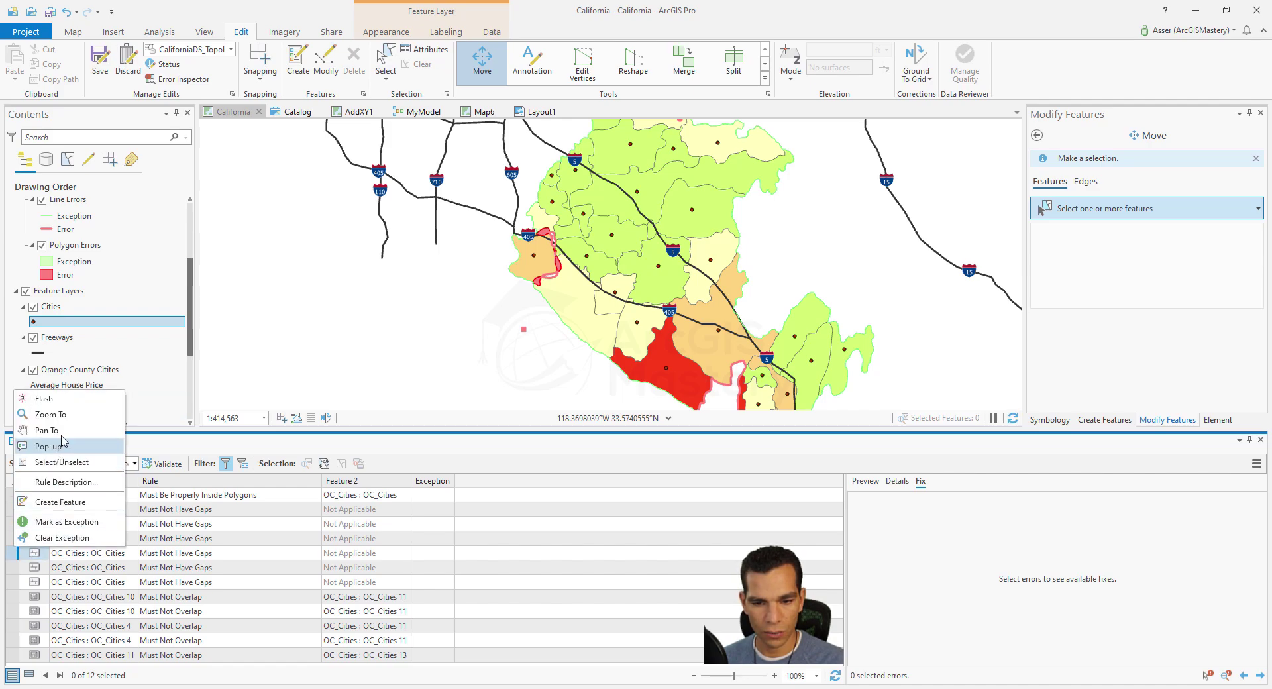
left_click(47, 398)
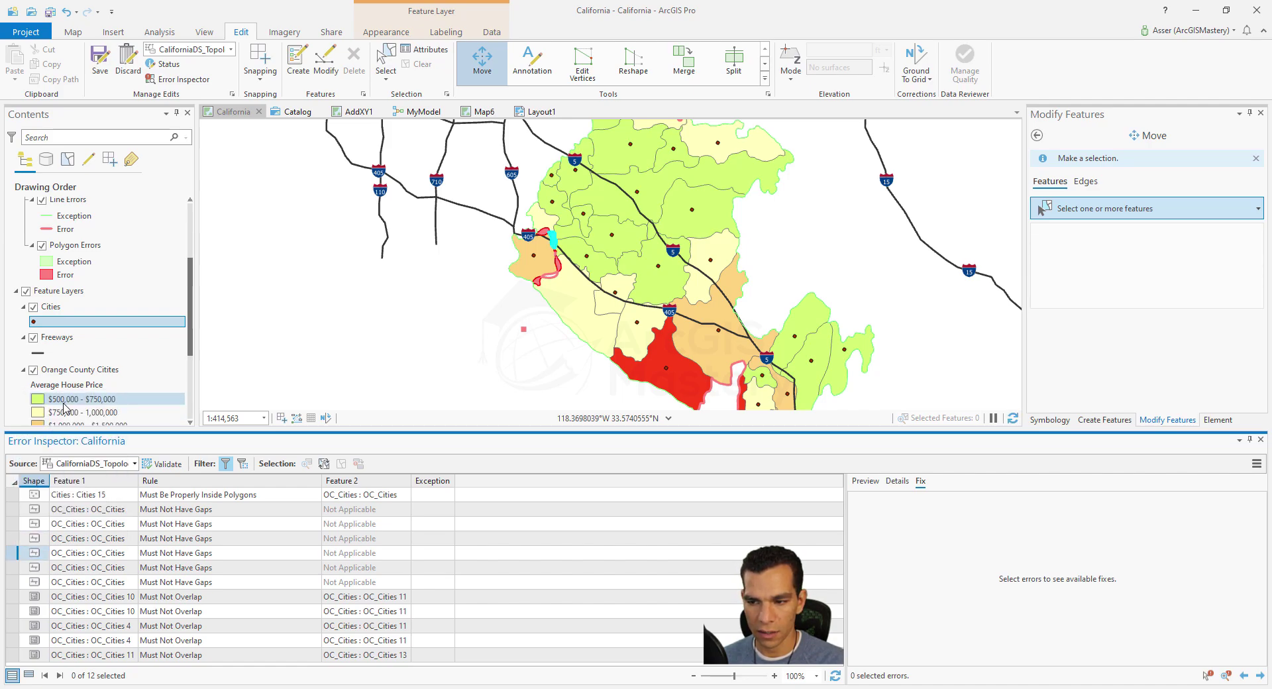
right_click(32, 570)
left_click(57, 420)
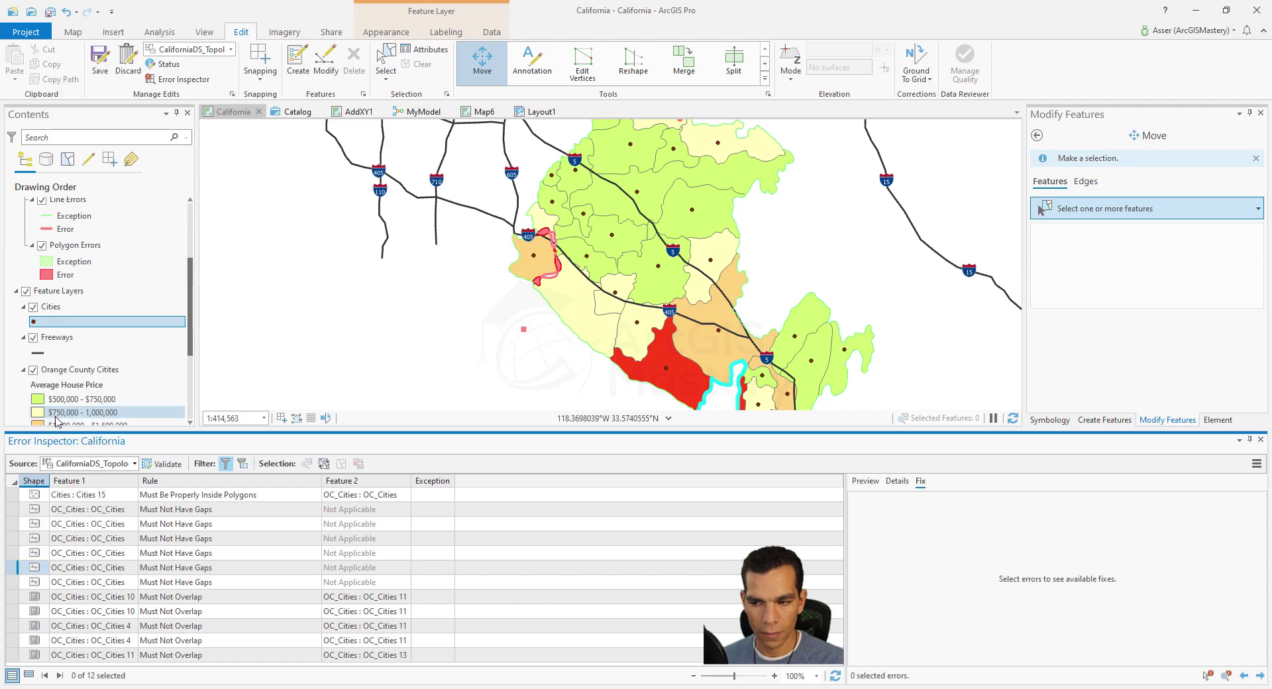
- Mark the Must Not Have Gaps error around the coastal opening between the two red city polygons as an exception
right_click(12, 569)
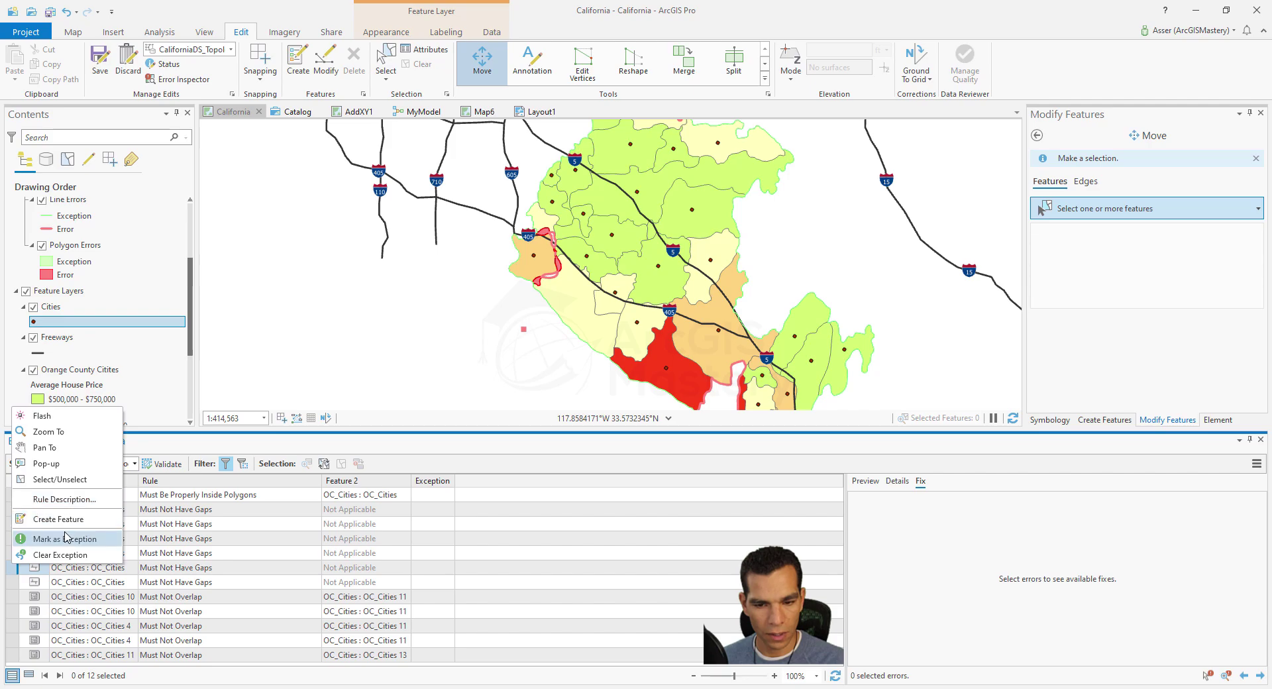
left_click(65, 537)
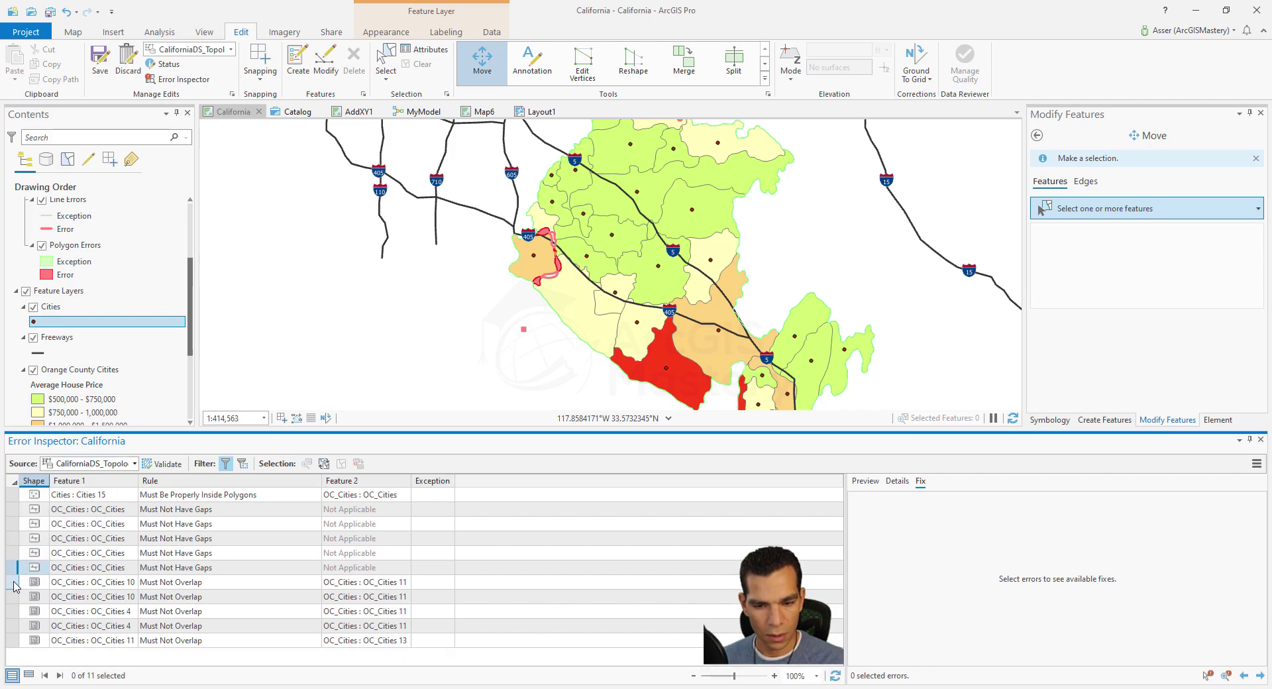
- Zoom to the next Must Not Have Gaps error, on the curved boundary in the county's north, and mark it as an exception
right_click(12, 571)
left_click(40, 416)
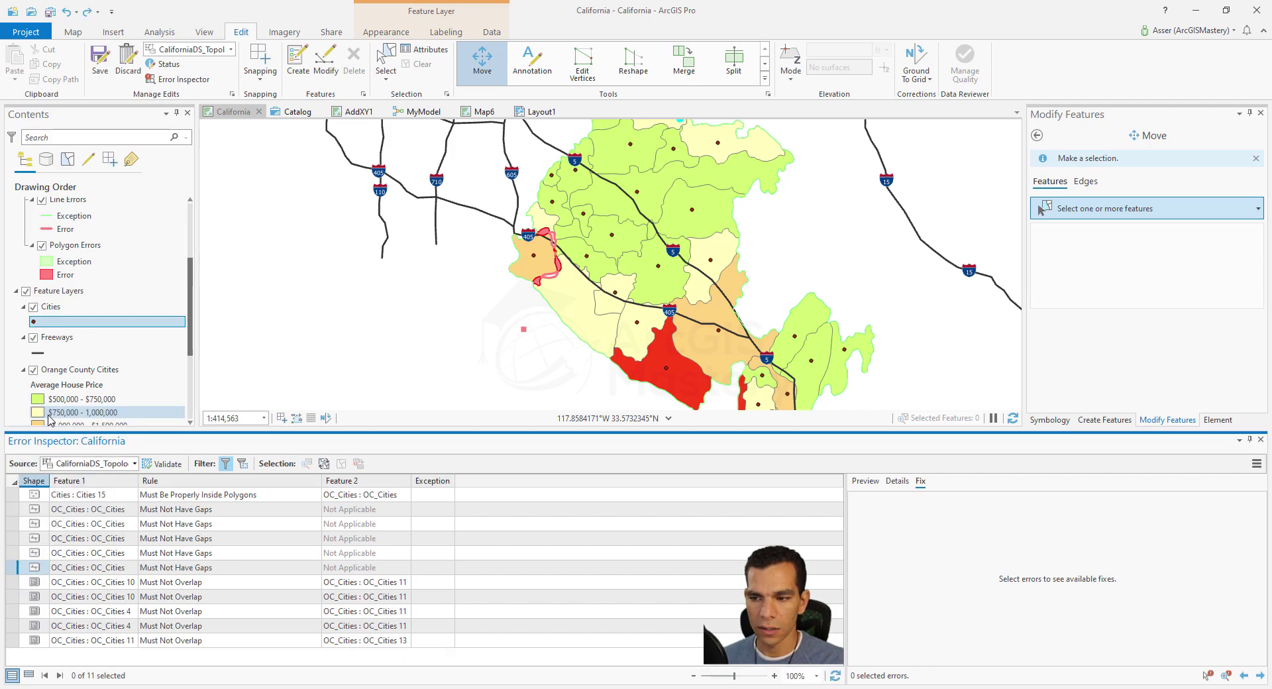
scroll(671, 308, "down", 2)
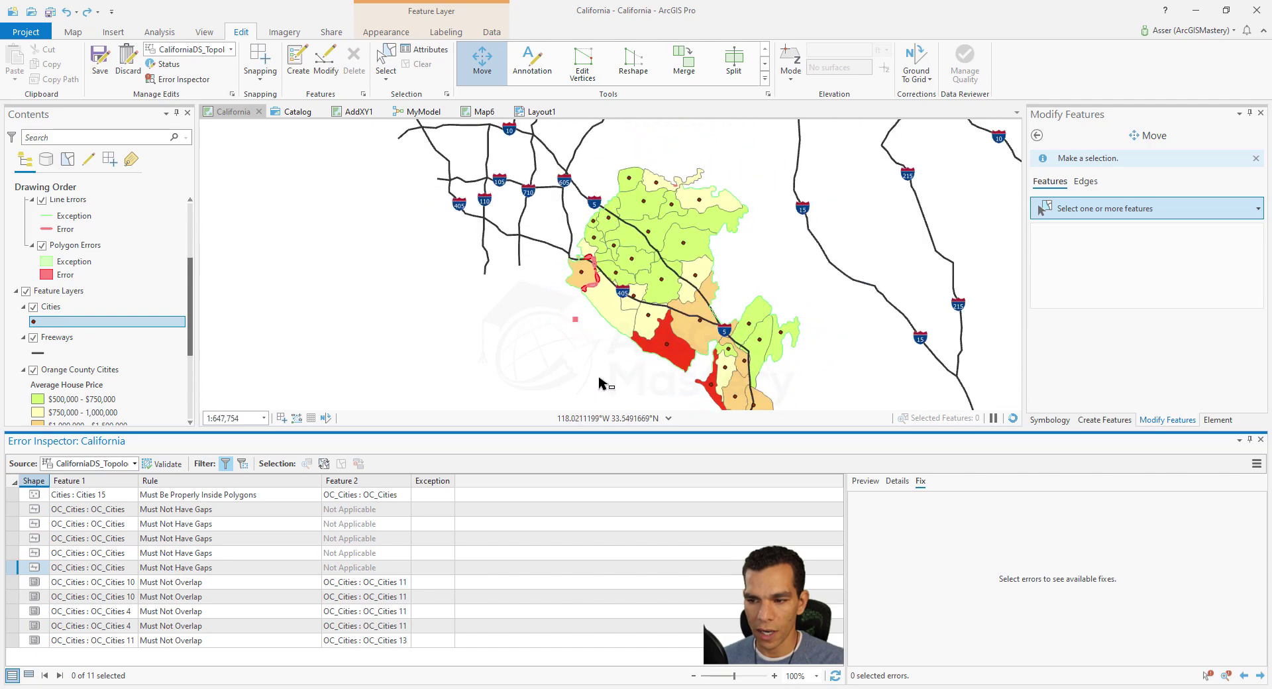
left_click_drag(609, 382, 505, 333)
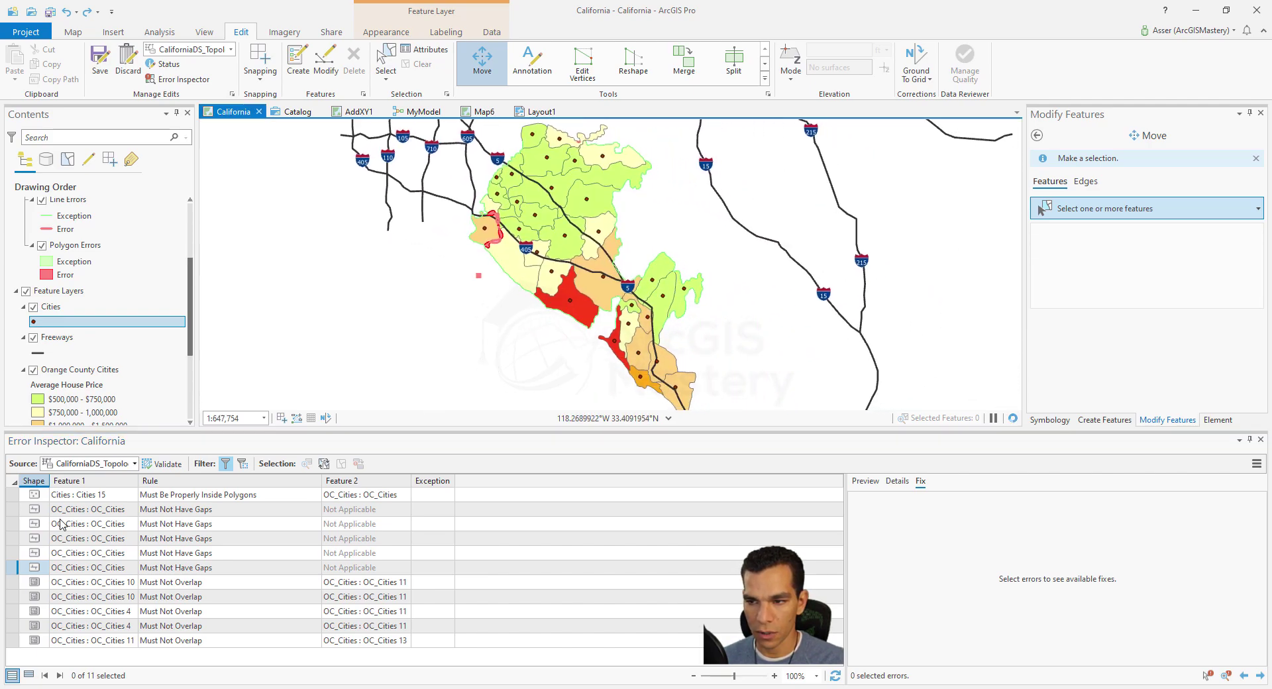
right_click(35, 573)
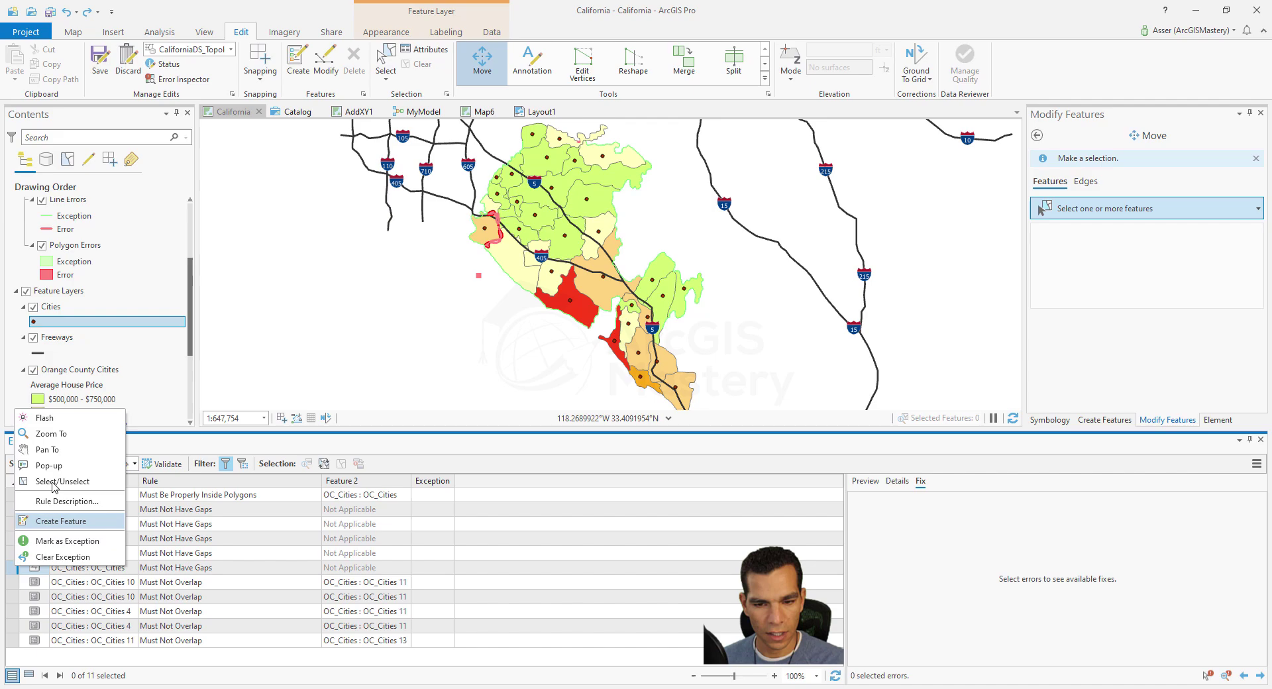
left_click(64, 423)
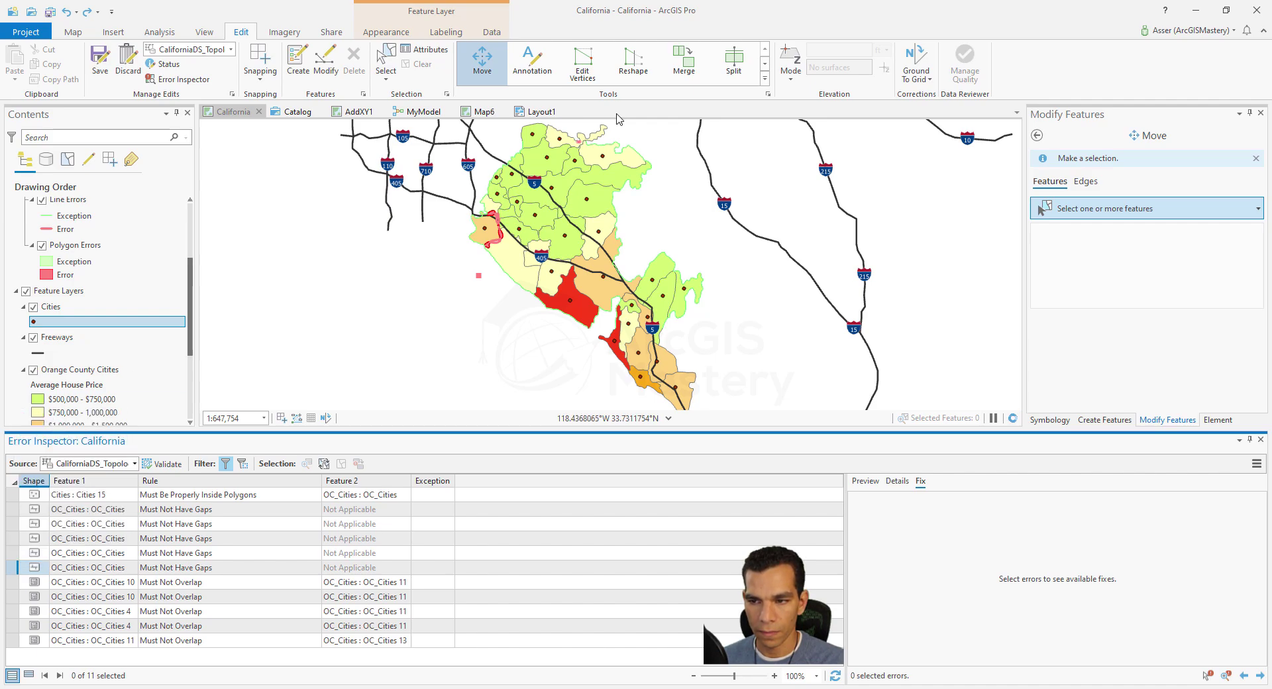
right_click(13, 573)
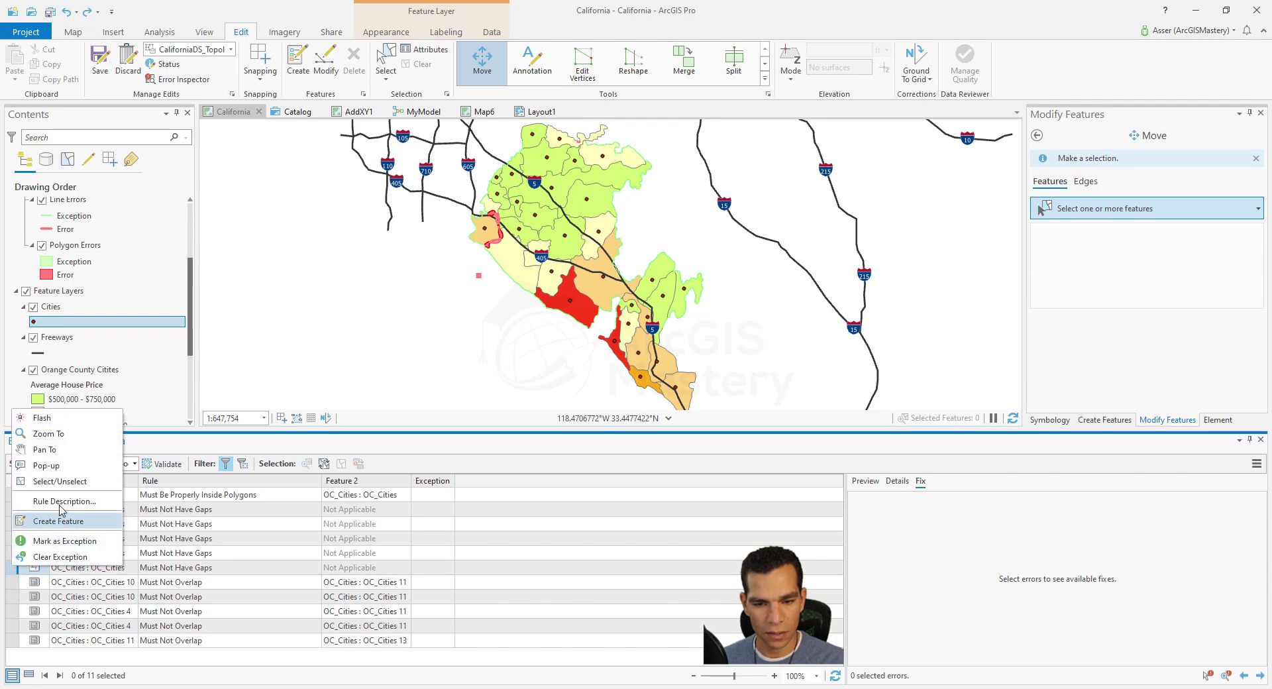
left_click(50, 433)
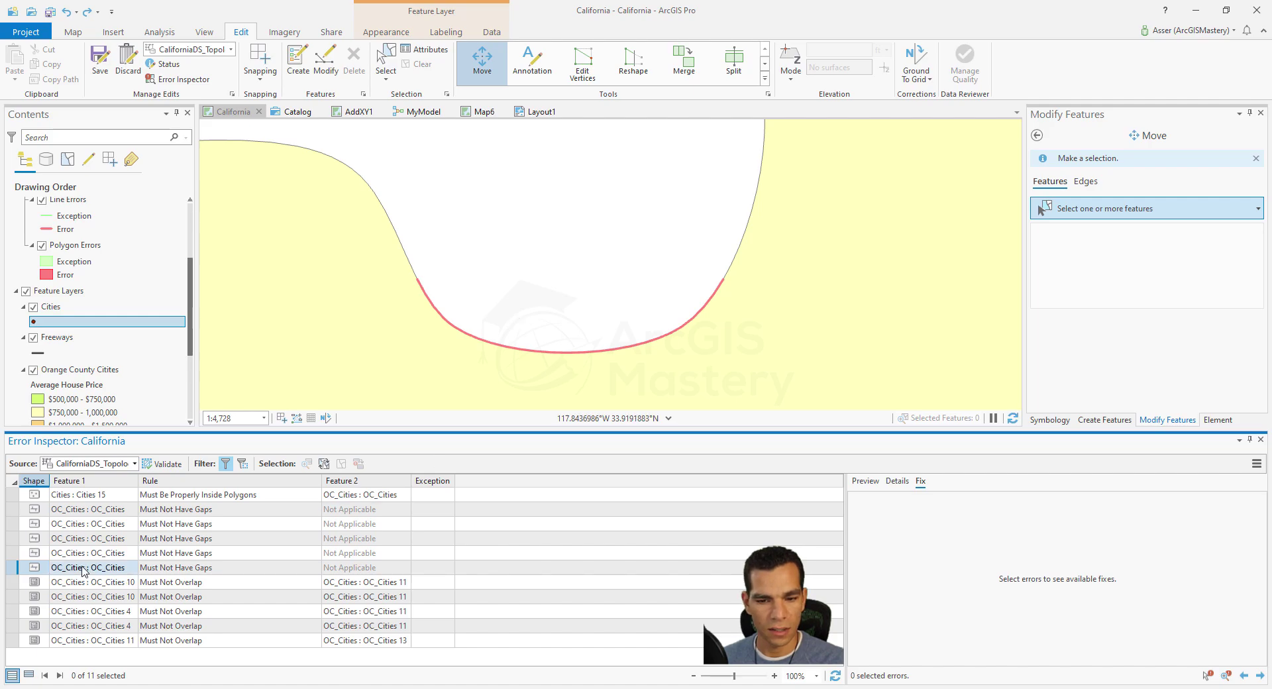
right_click(13, 569)
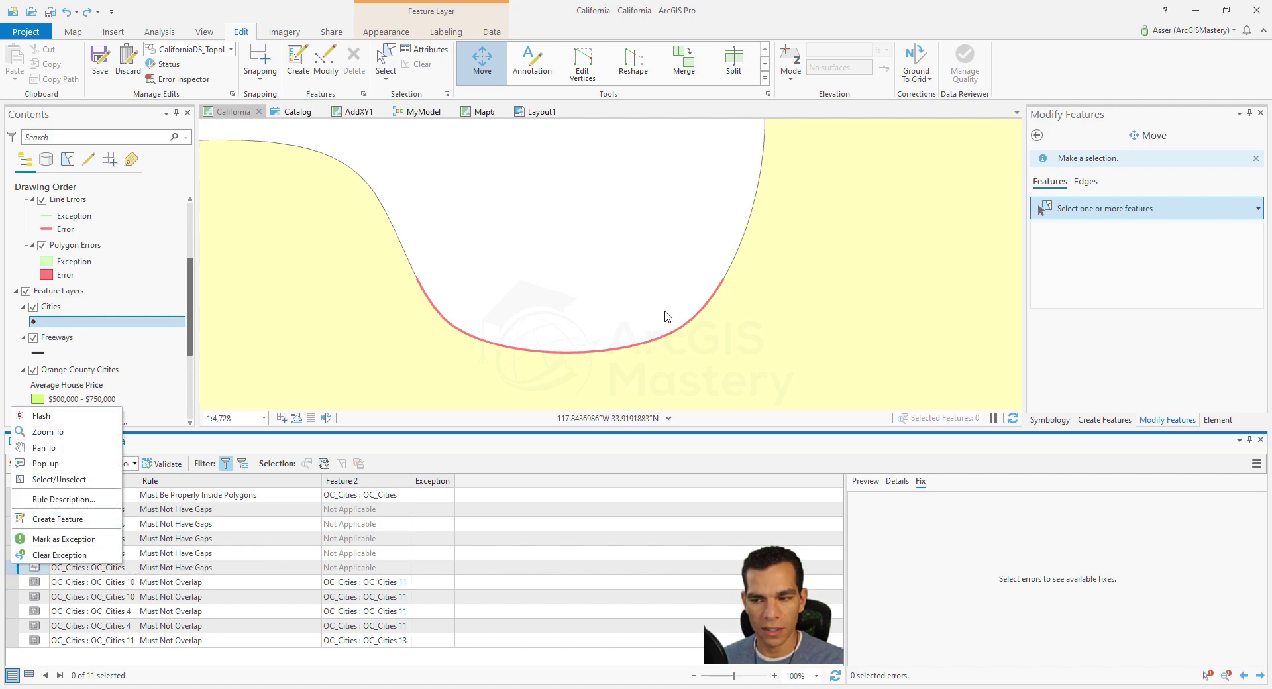
left_click(92, 539)
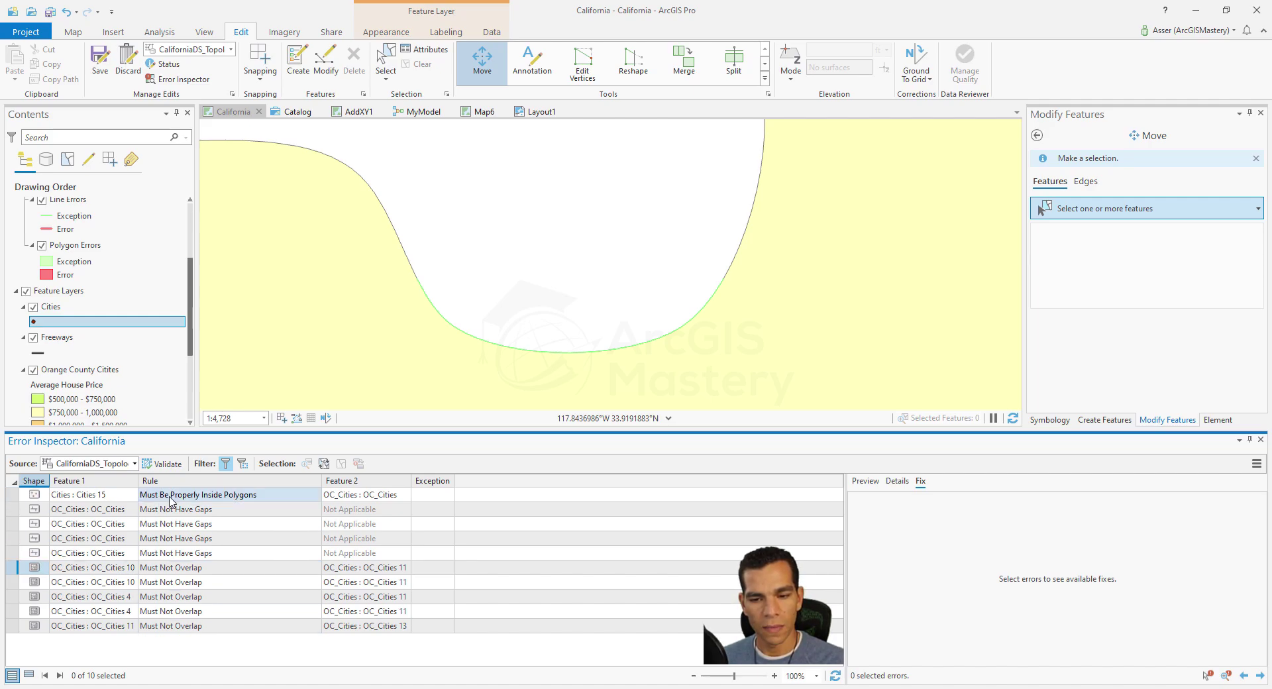
- Move the offshore Cities 15 point flagged by Must Be Properly Inside Polygons into the adjacent coastal city polygon and validate the topology
mouse_move(205, 501)
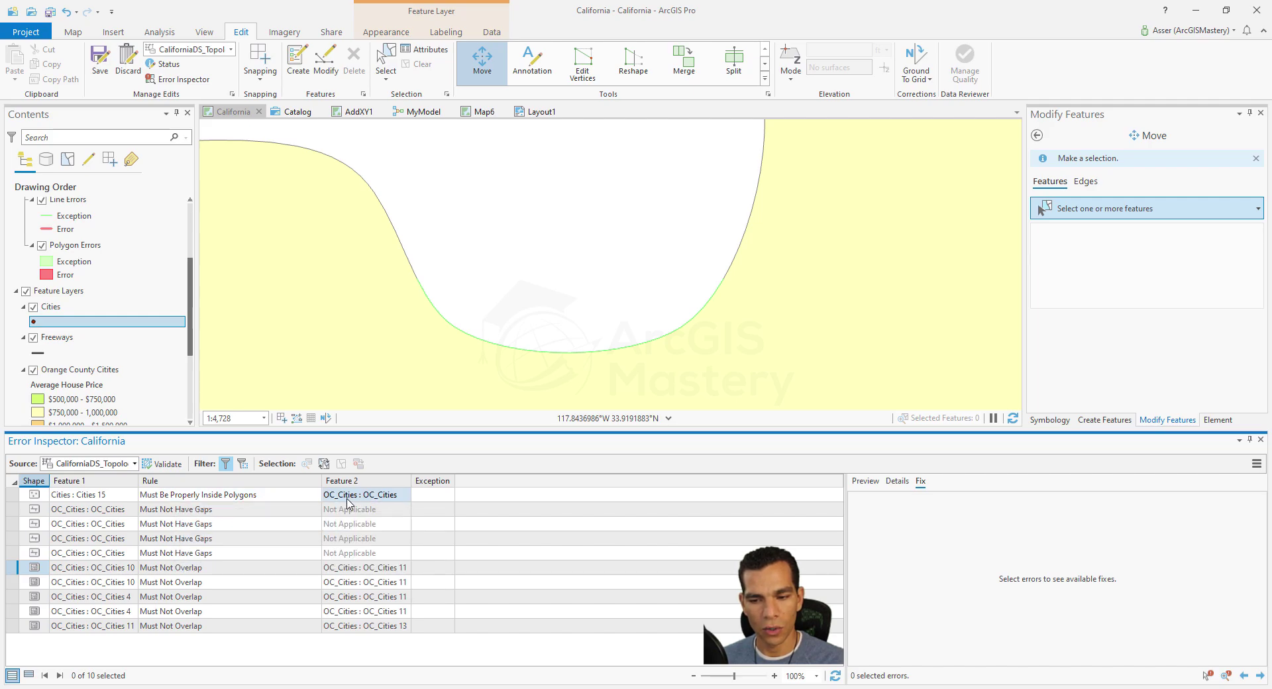
right_click(16, 495)
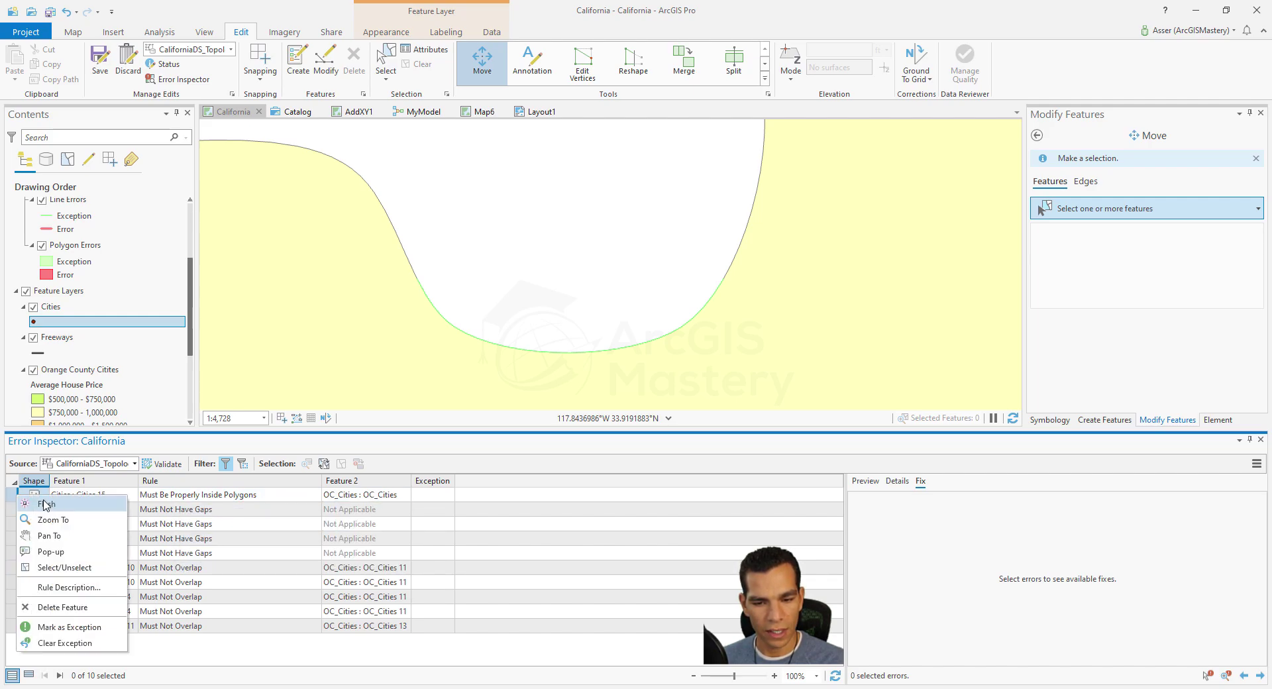
left_click(53, 521)
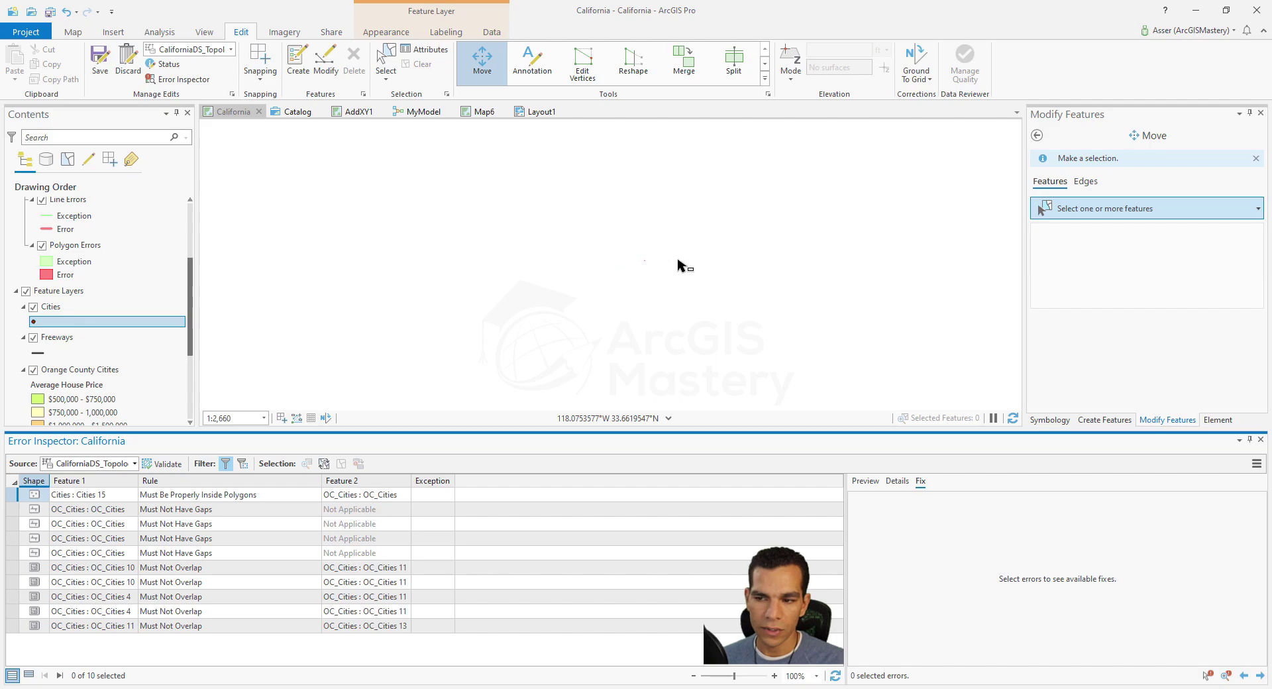
scroll(697, 253, "down", 3)
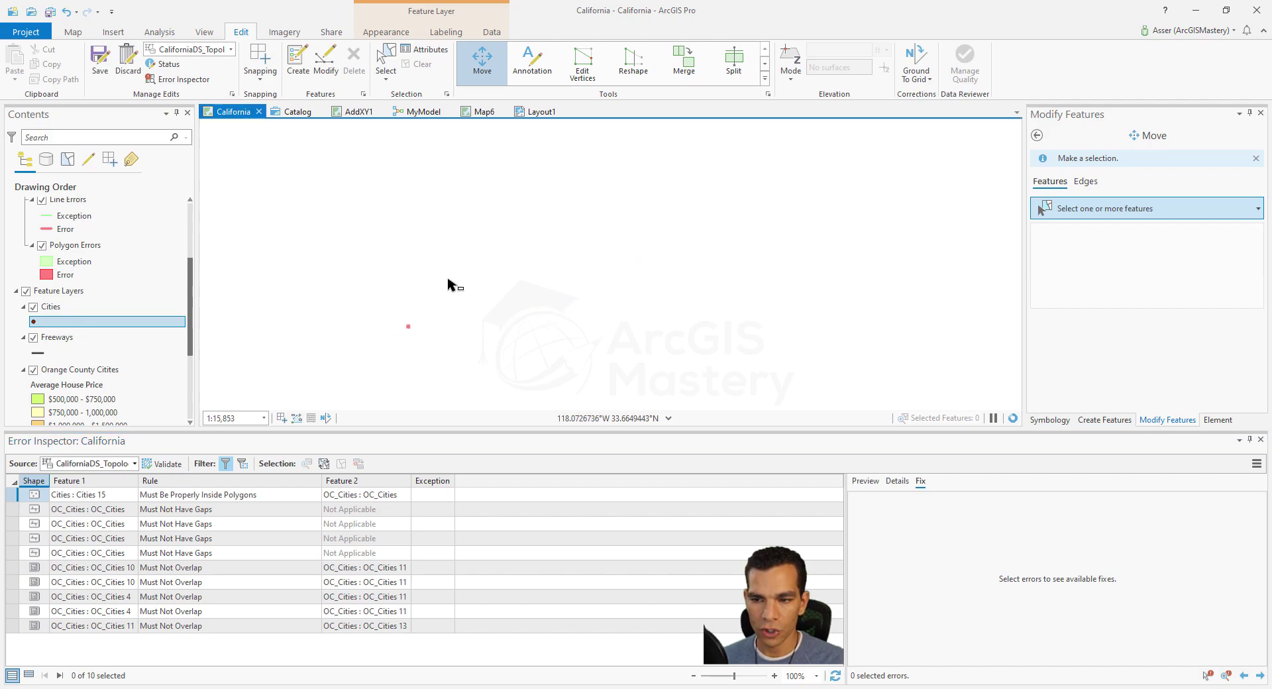
scroll(457, 282, "down", 2)
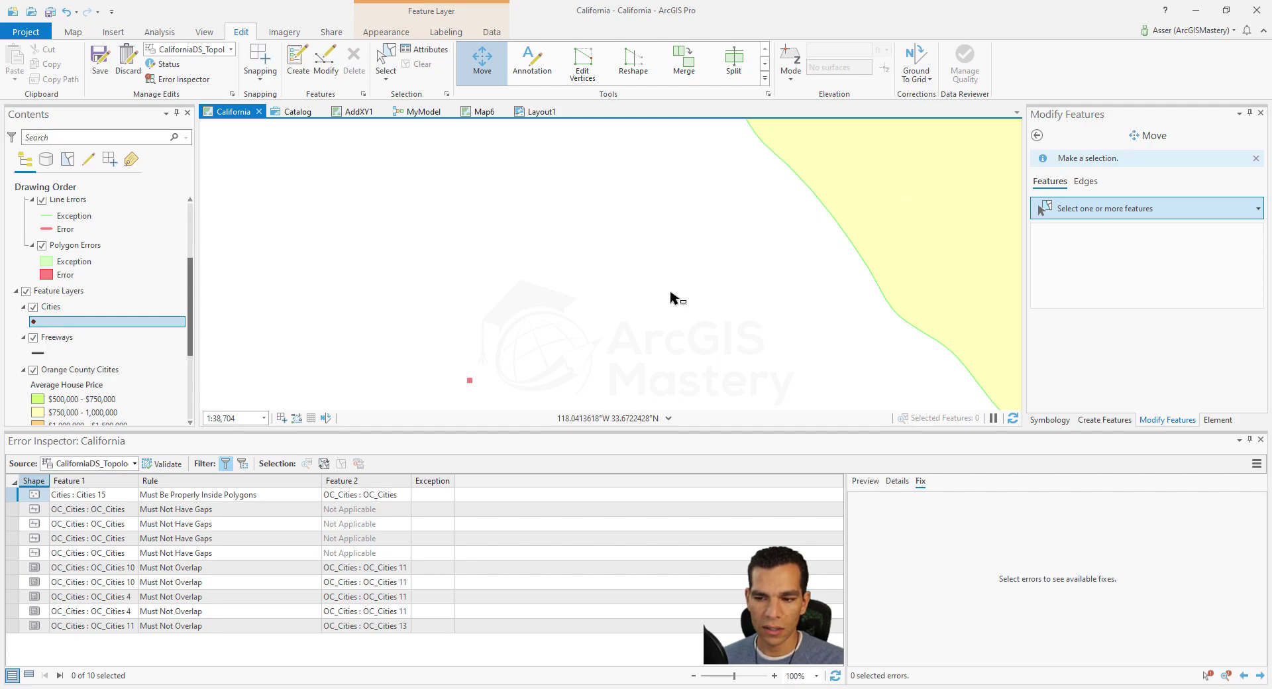
scroll(518, 312, "down", 3)
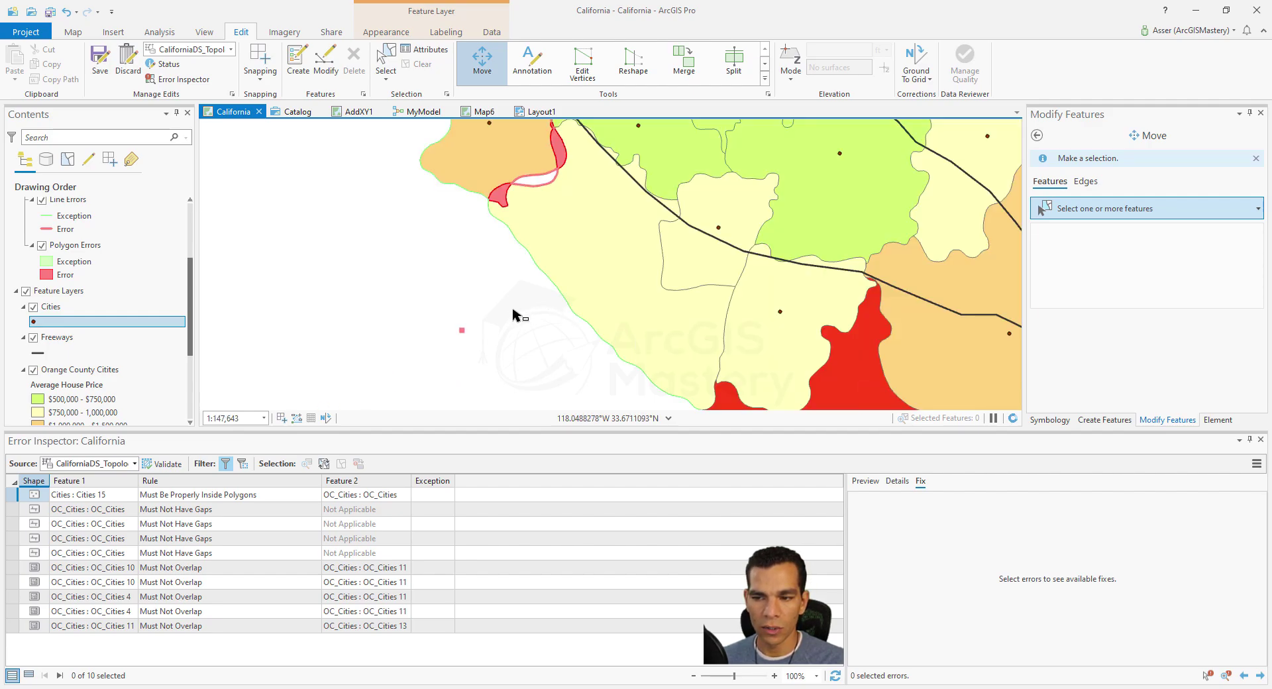
left_click(385, 60)
left_click(463, 330)
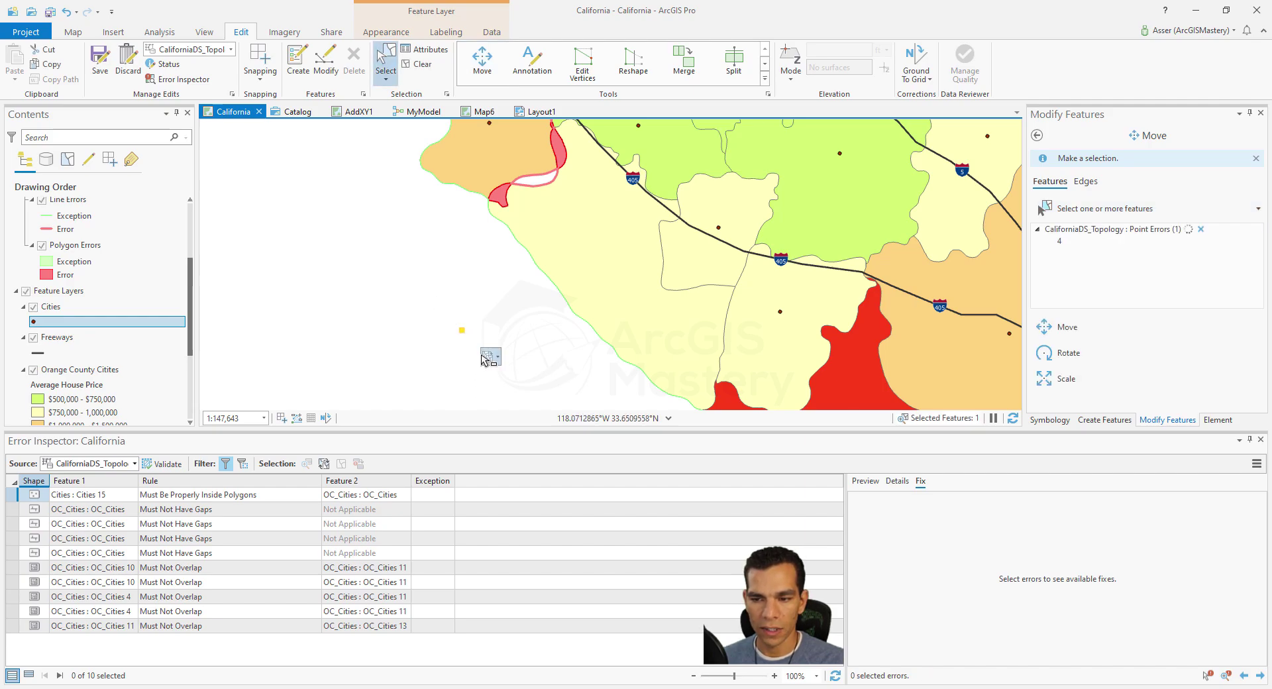
right_click(463, 331)
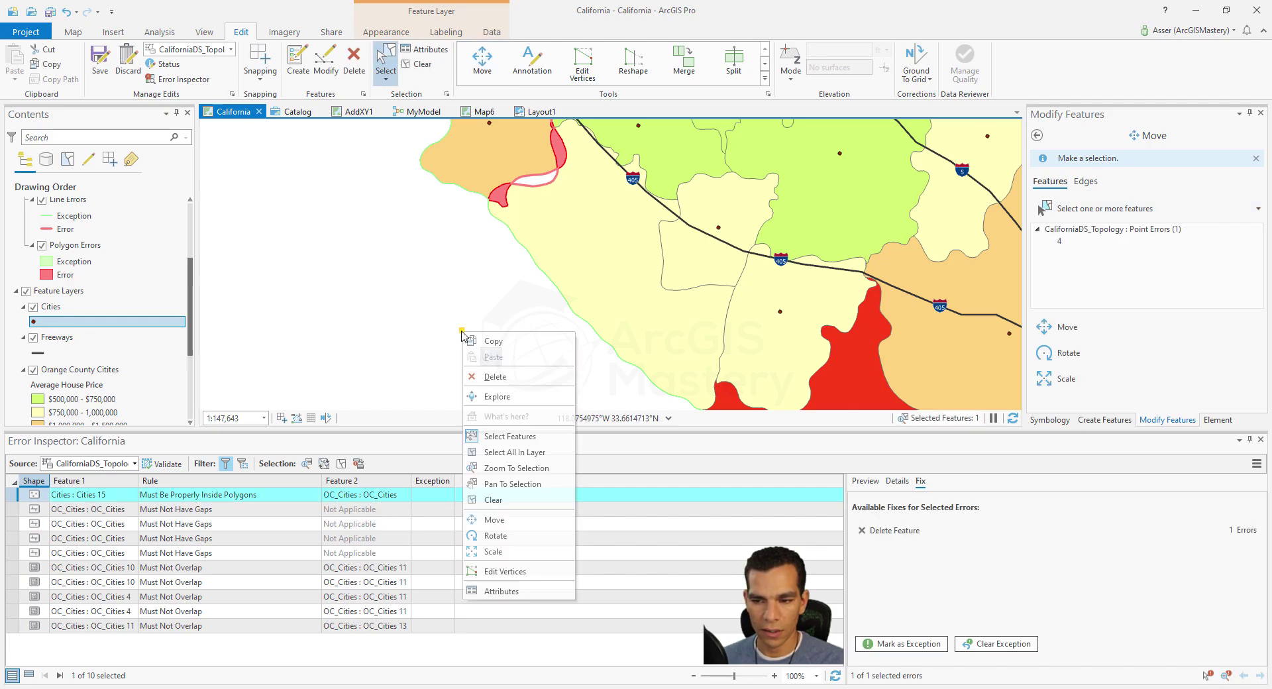
left_click(494, 519)
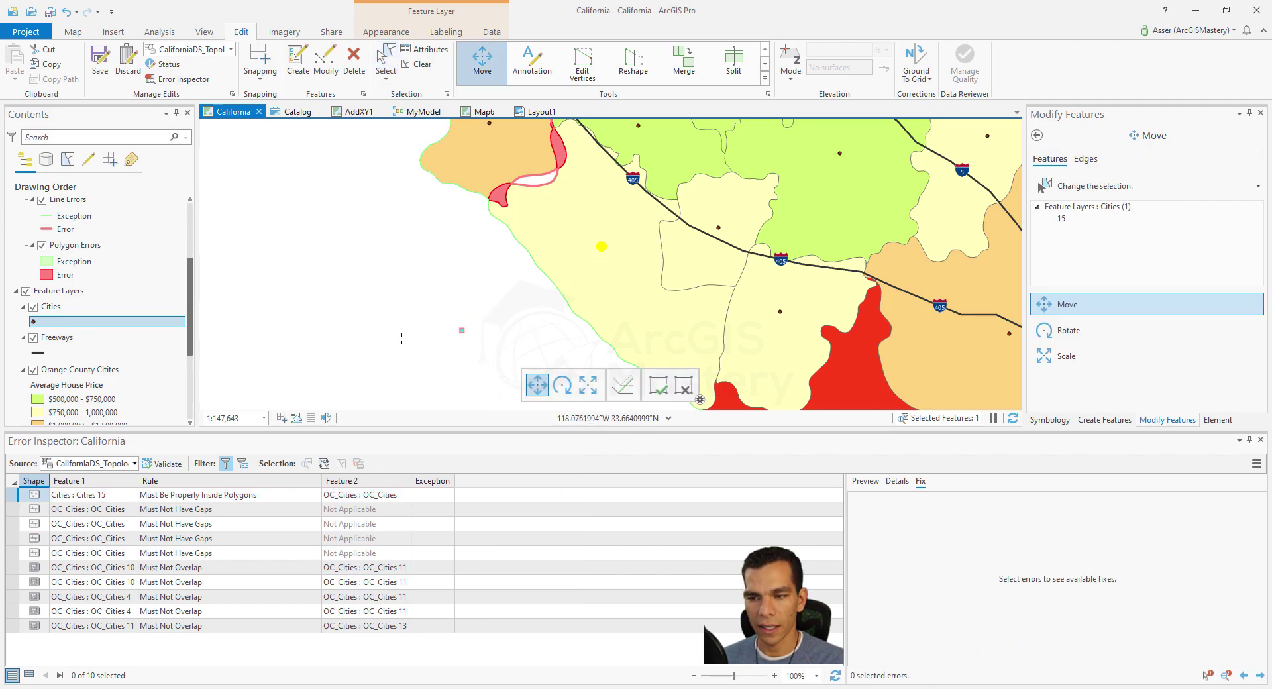
left_click(658, 385)
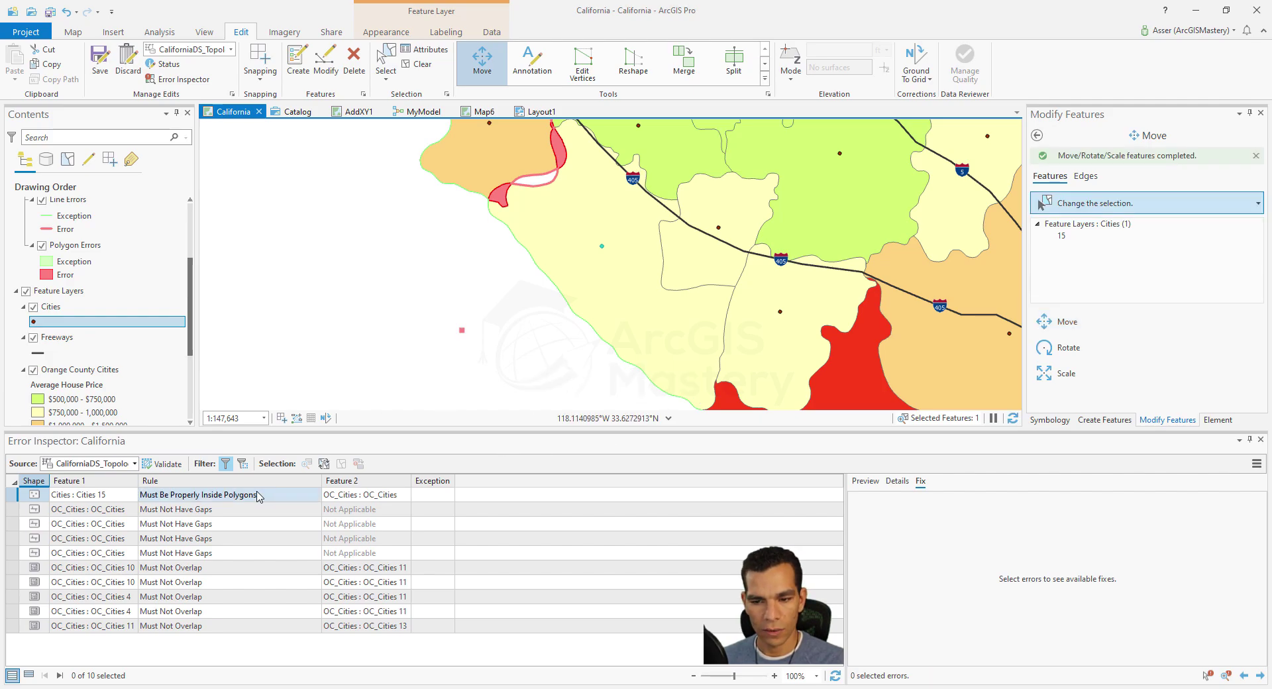
left_click(163, 464)
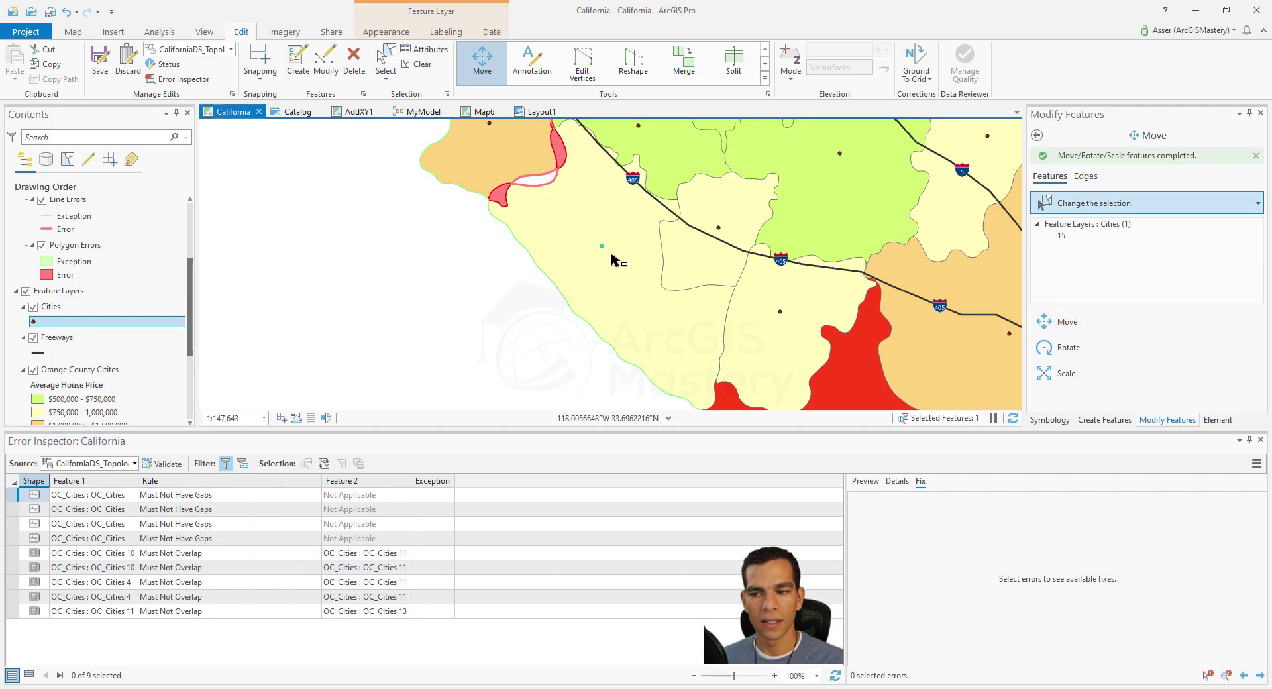
- Flash the Must Not Have Gaps errors around the Seal Beach polygon one by one to locate each on the map
left_click_drag(415, 270, 426, 398)
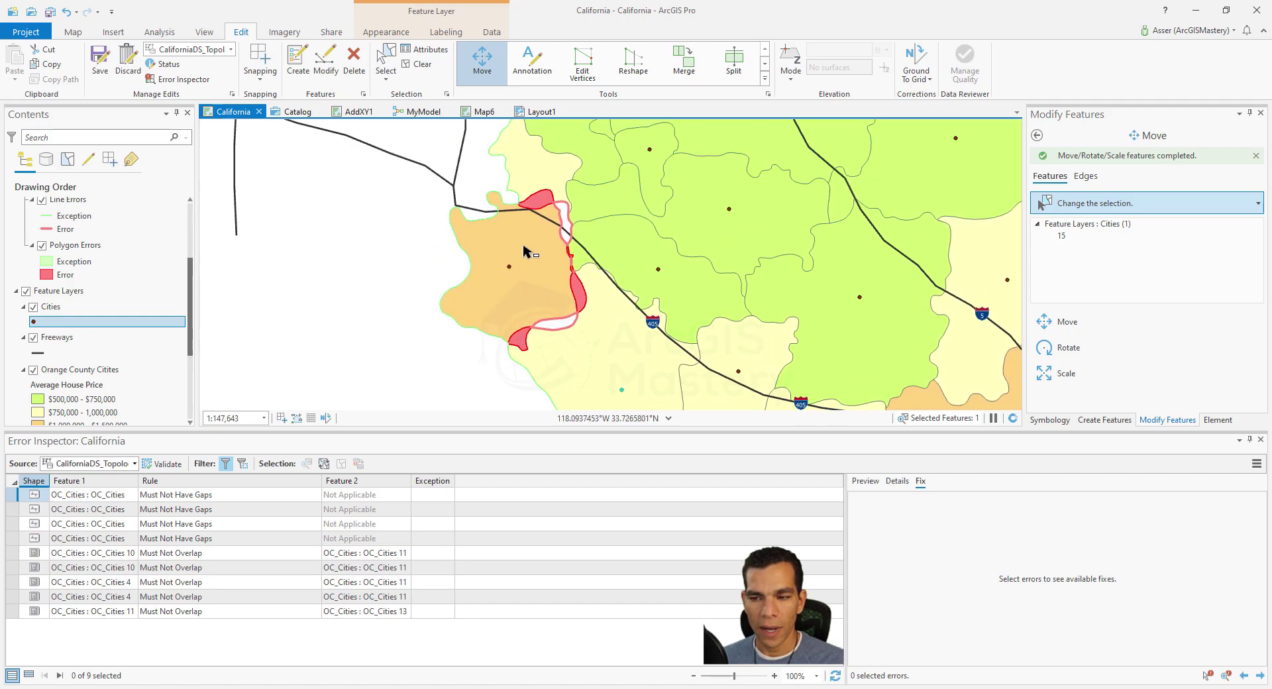
scroll(537, 210, "up", 2)
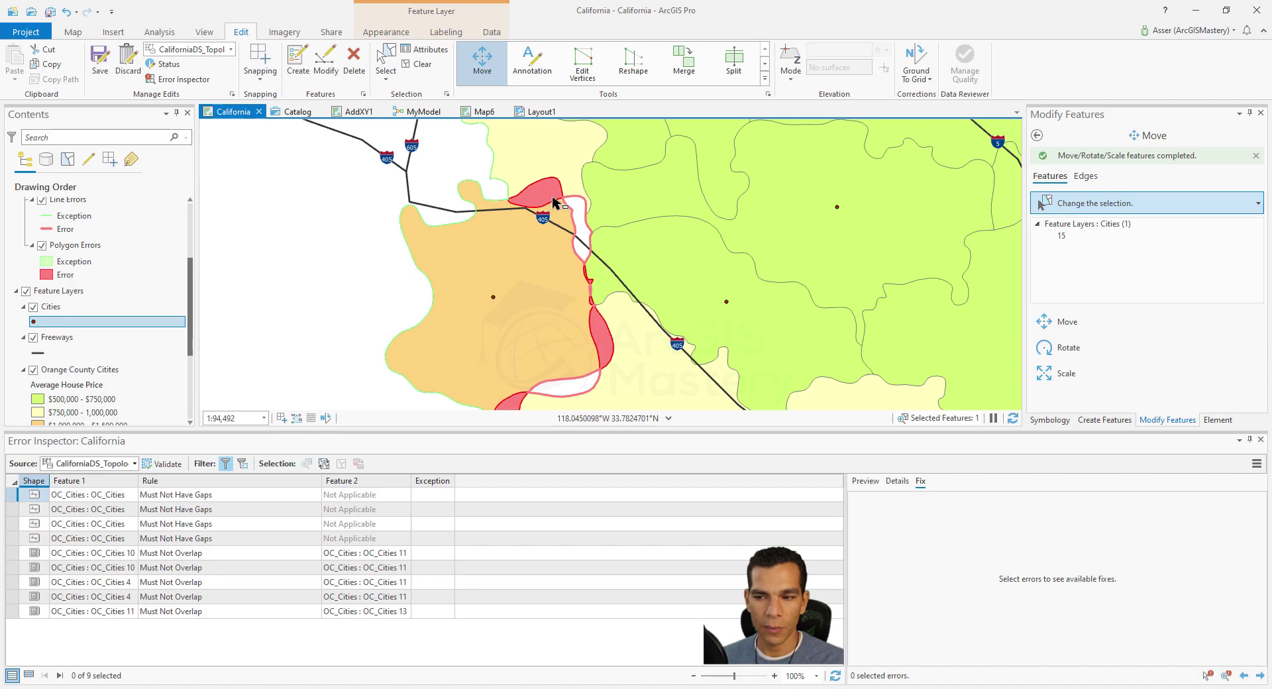
right_click(30, 505)
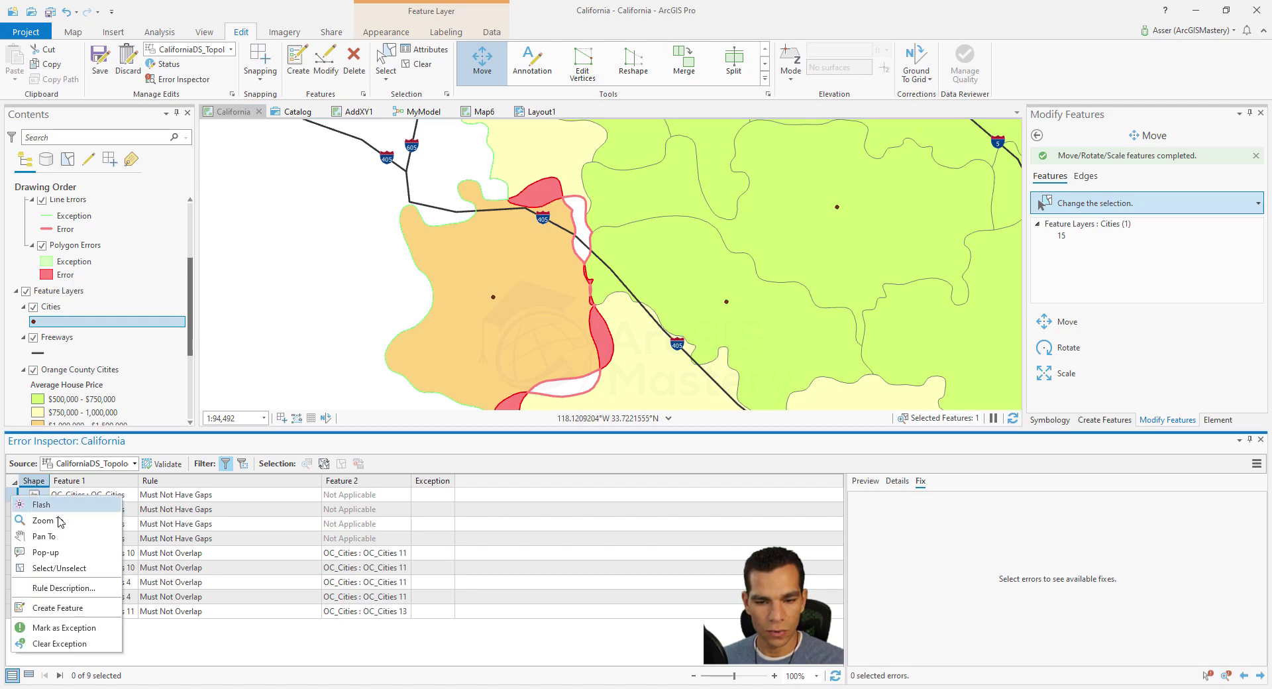
left_click(41, 504)
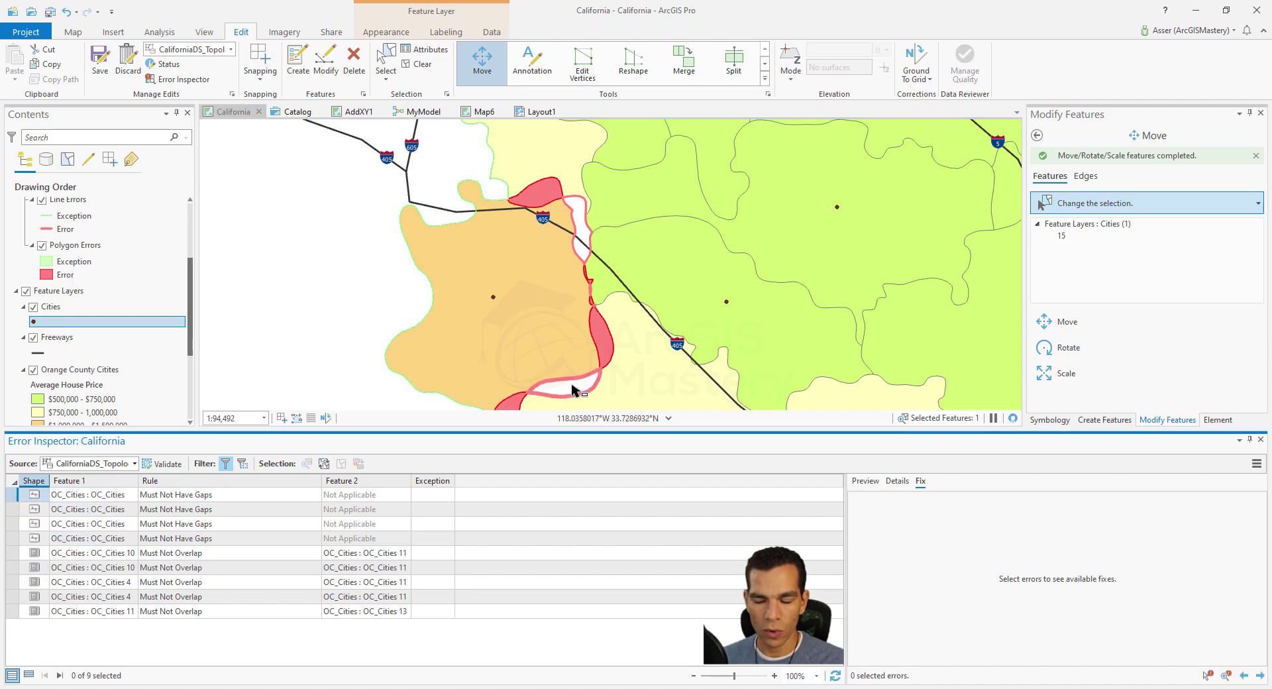
right_click(15, 508)
left_click(58, 520)
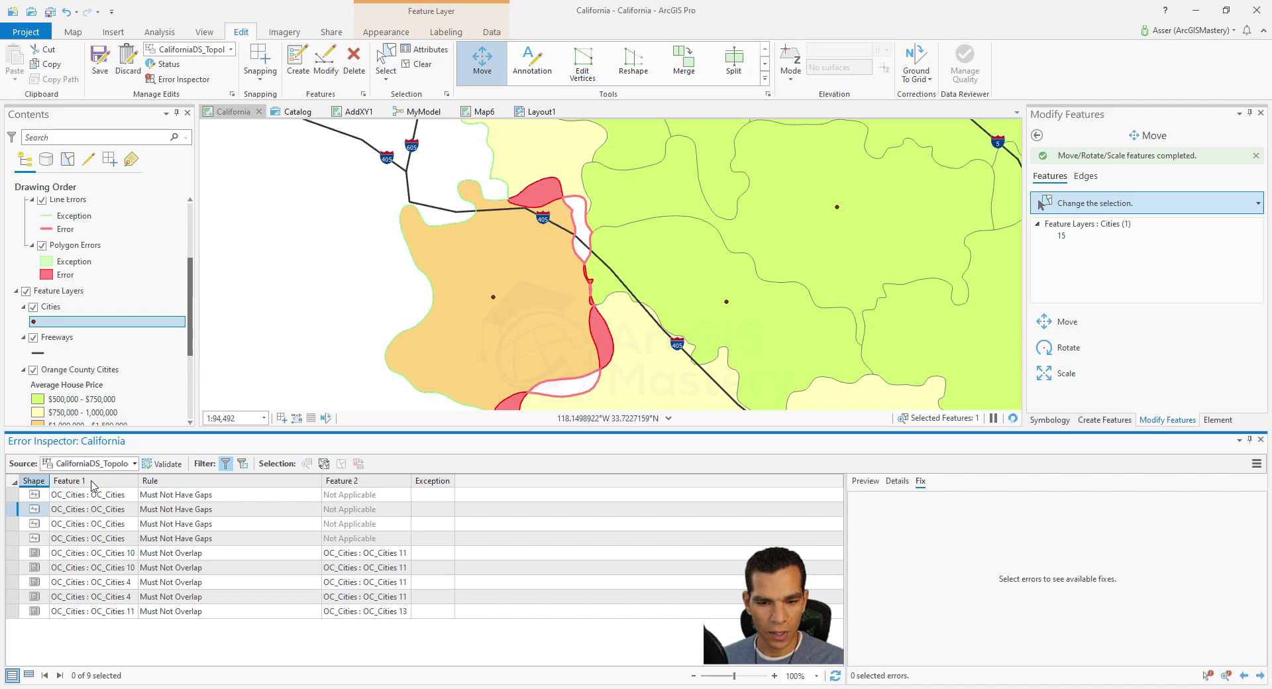
right_click(15, 526)
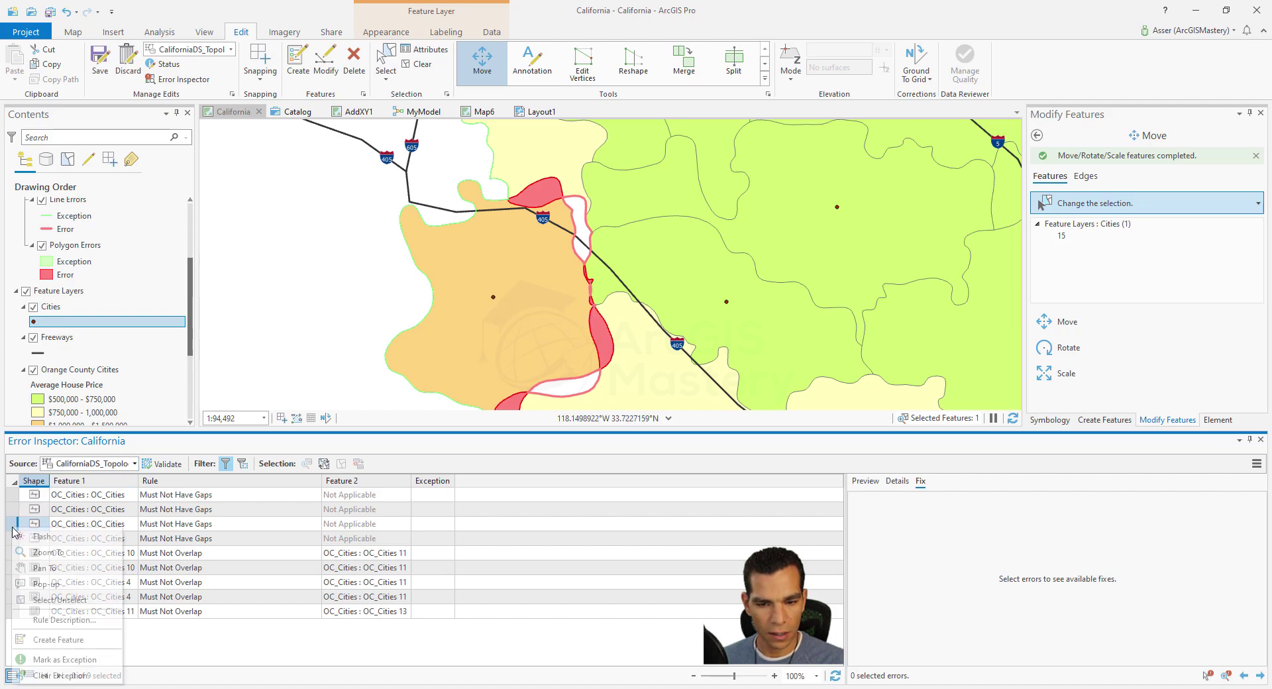
left_click(73, 536)
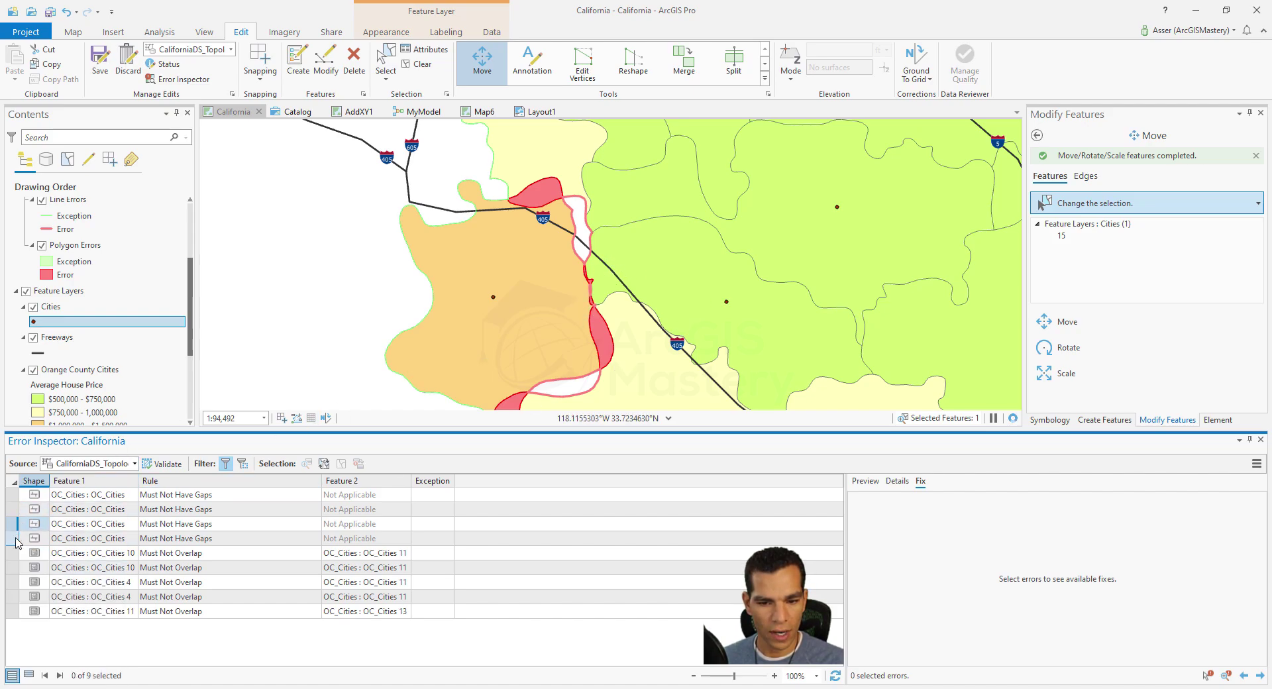
- Flash the OC_Cities 4 and OC_Cities 10 Must Not Overlap errors along Seal Beach's edge to locate them on the map
right_click(16, 583)
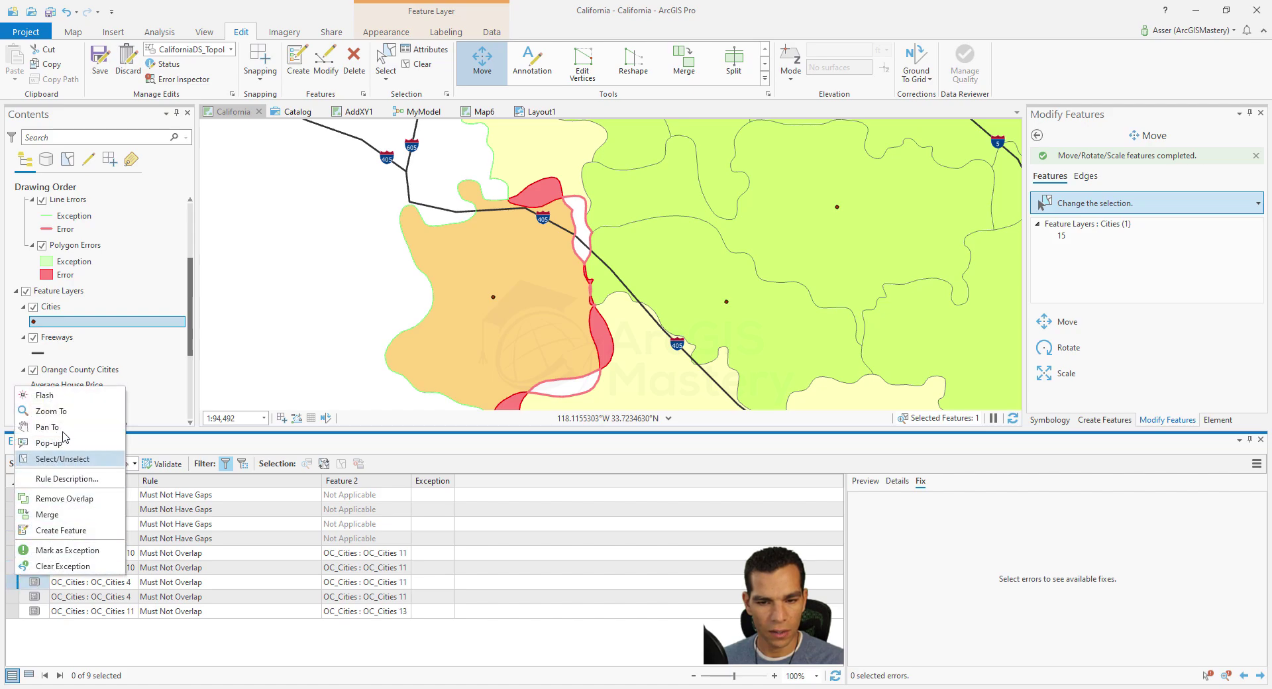
left_click(53, 394)
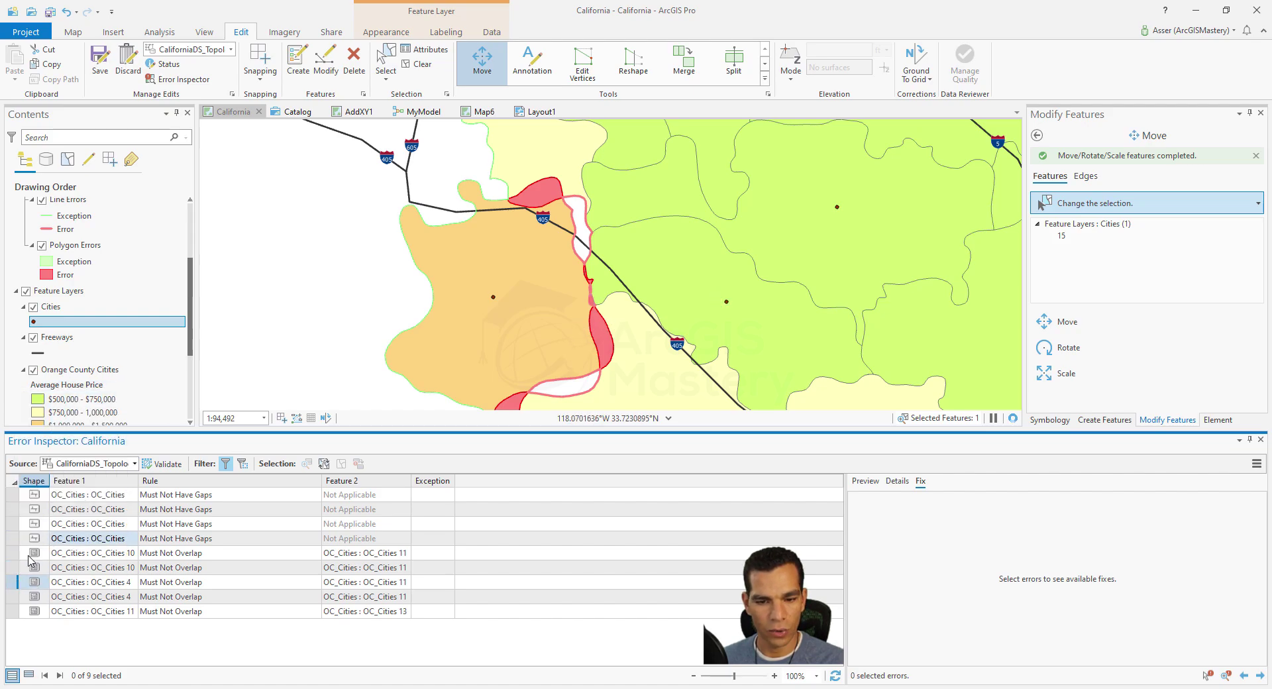
right_click(62, 568)
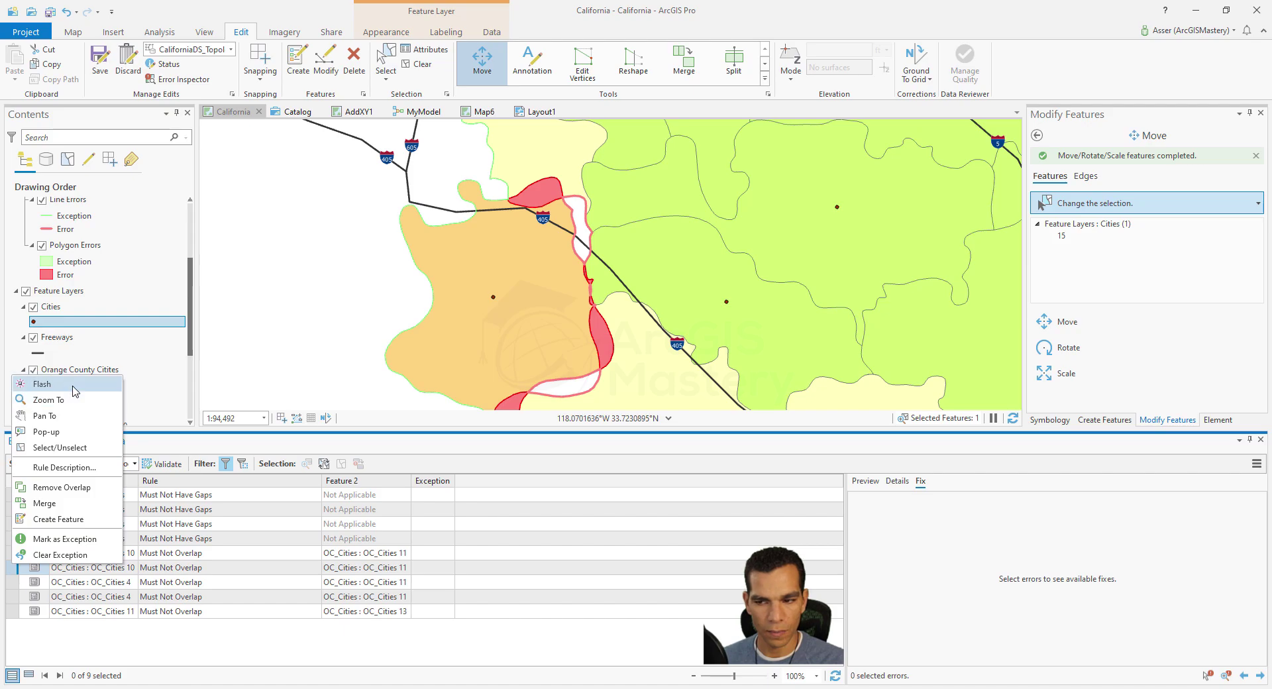
left_click(41, 384)
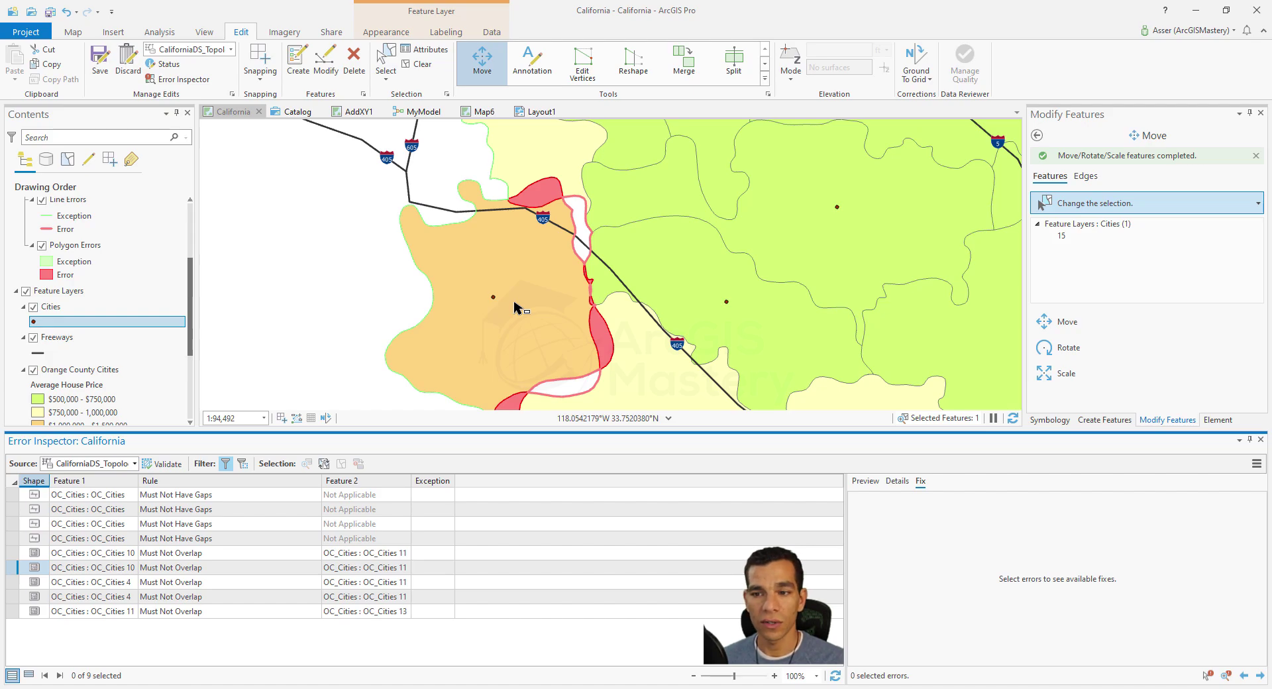
- Rotate the Seal Beach polygon slightly clockwise toward its eastern neighbours' boundaries and validate the topology
left_click(516, 306)
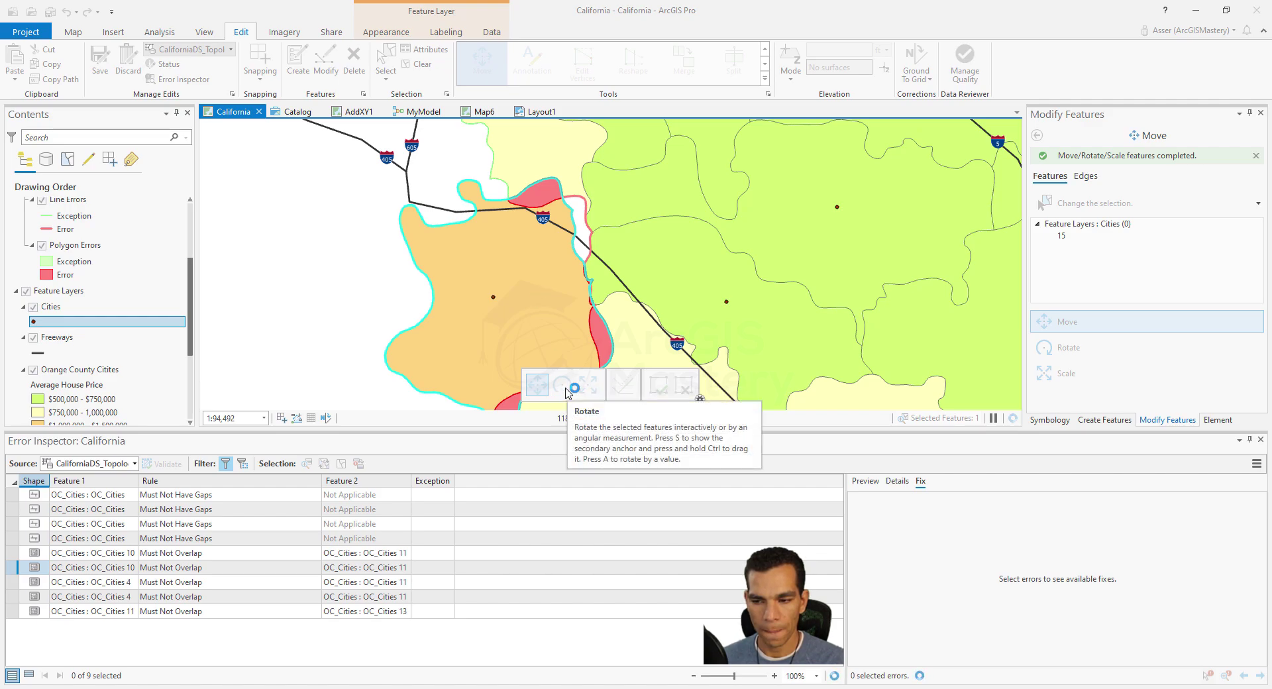
left_click(564, 388)
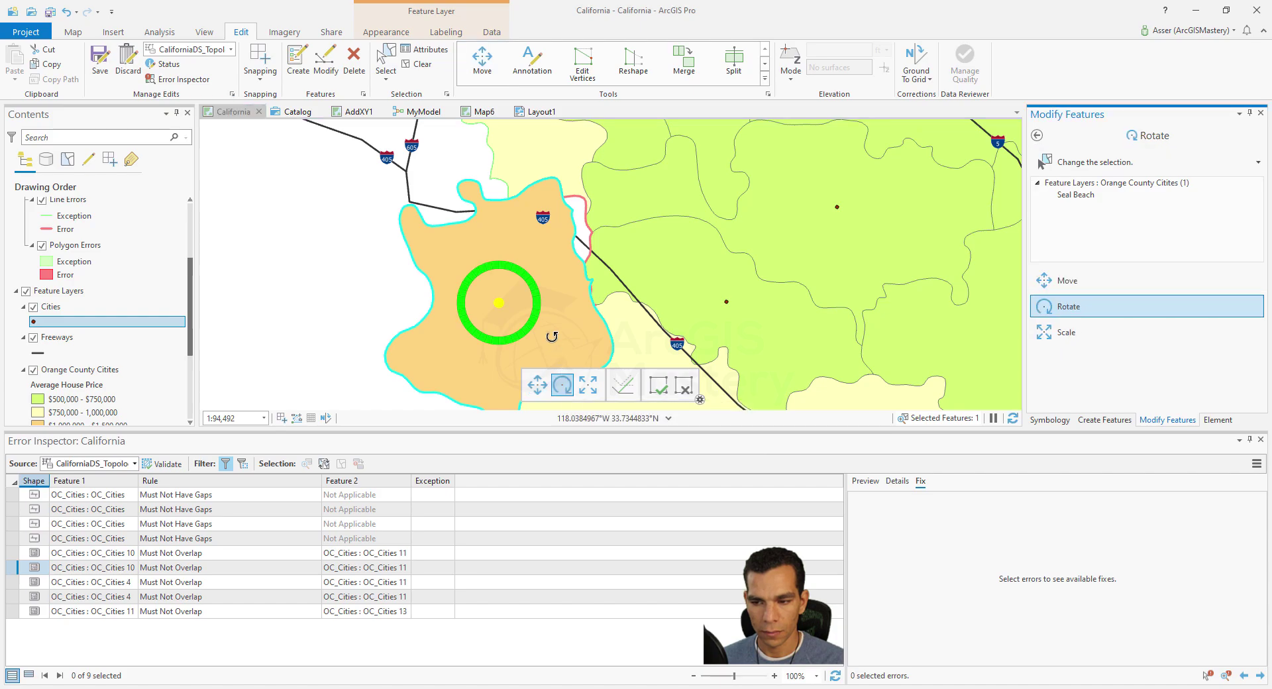
left_click_drag(542, 316, 539, 328)
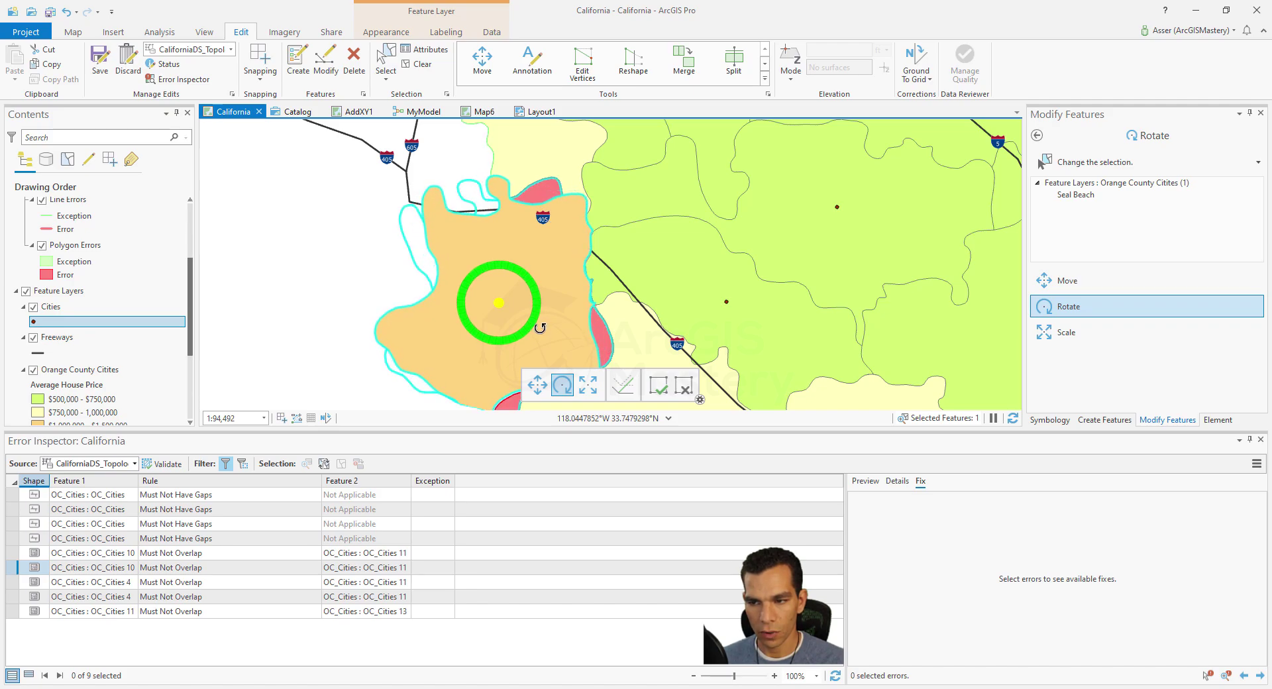
left_click(659, 384)
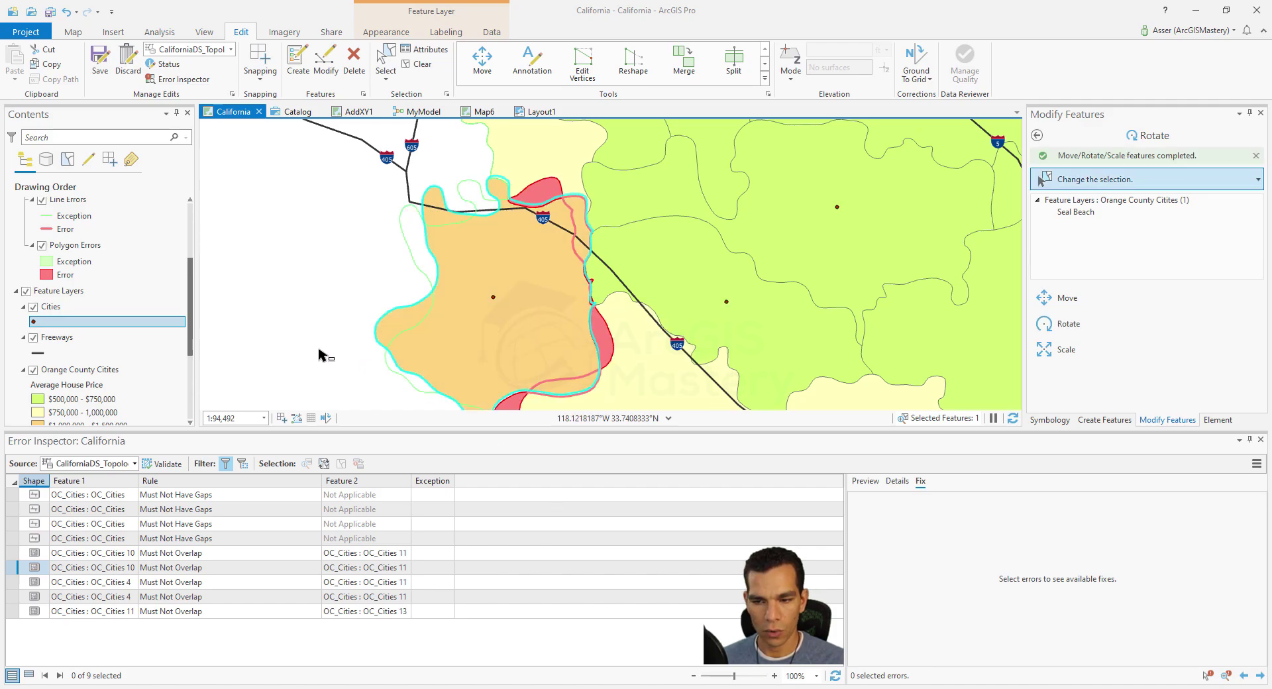
left_click_drag(329, 360, 325, 312)
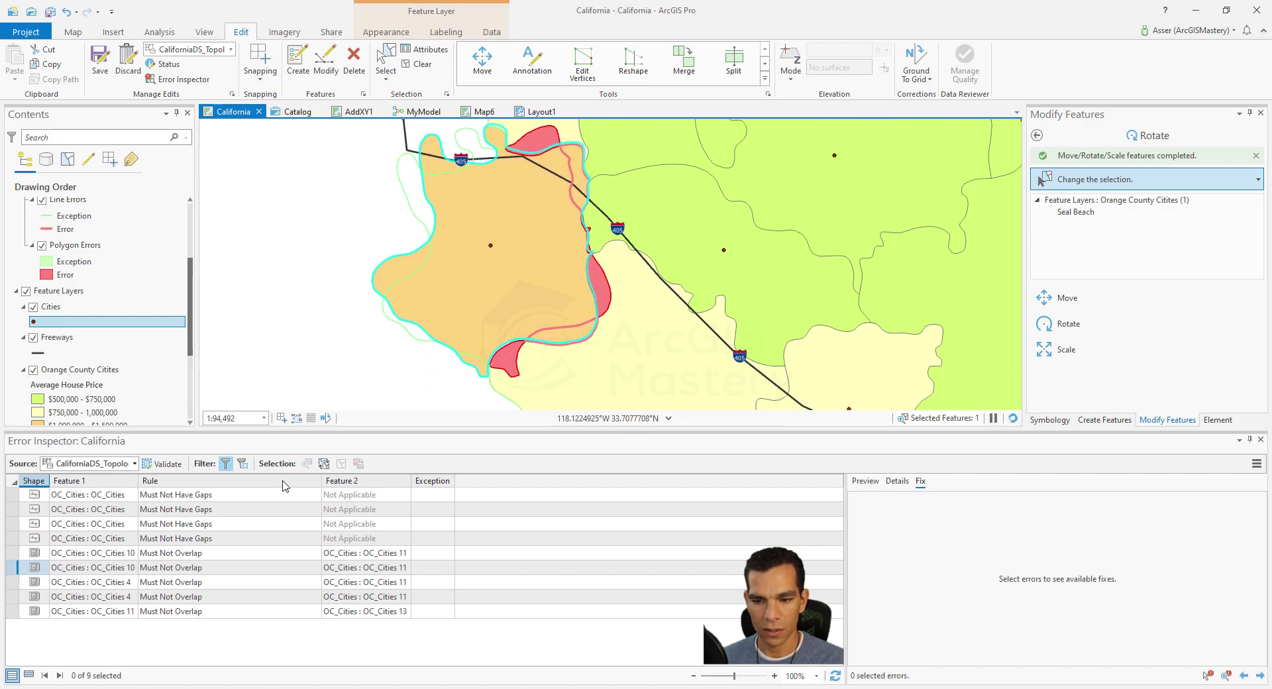
left_click(169, 463)
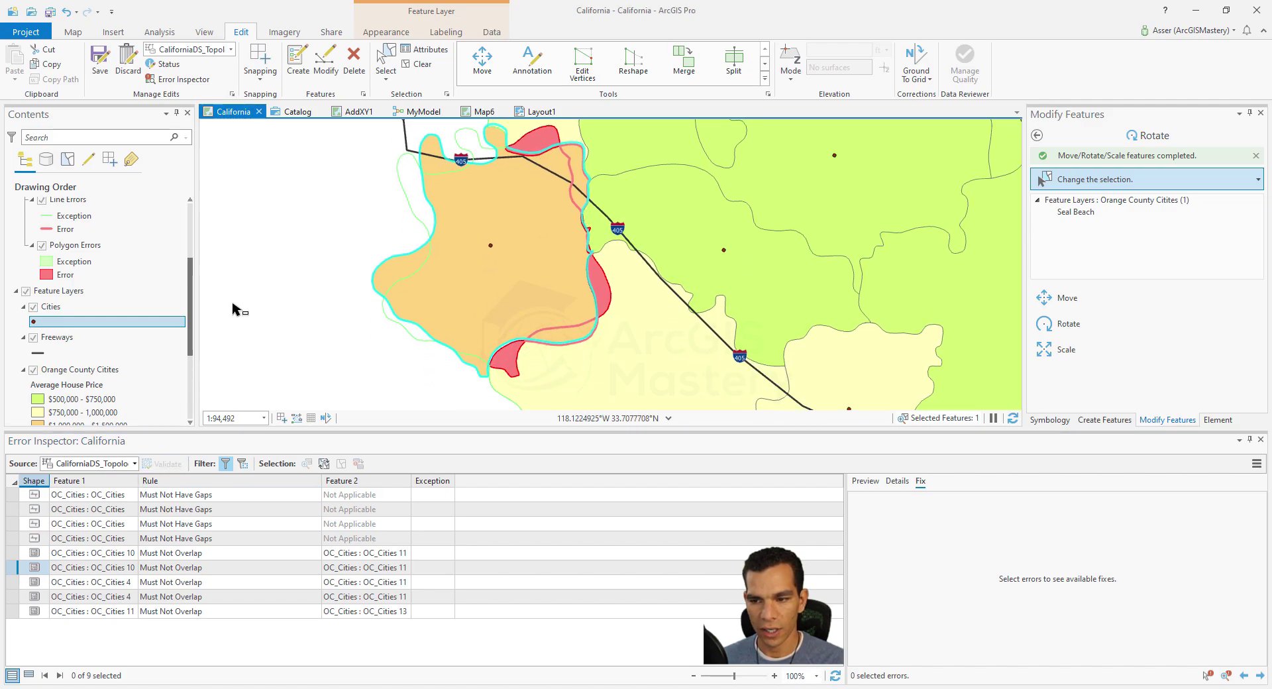